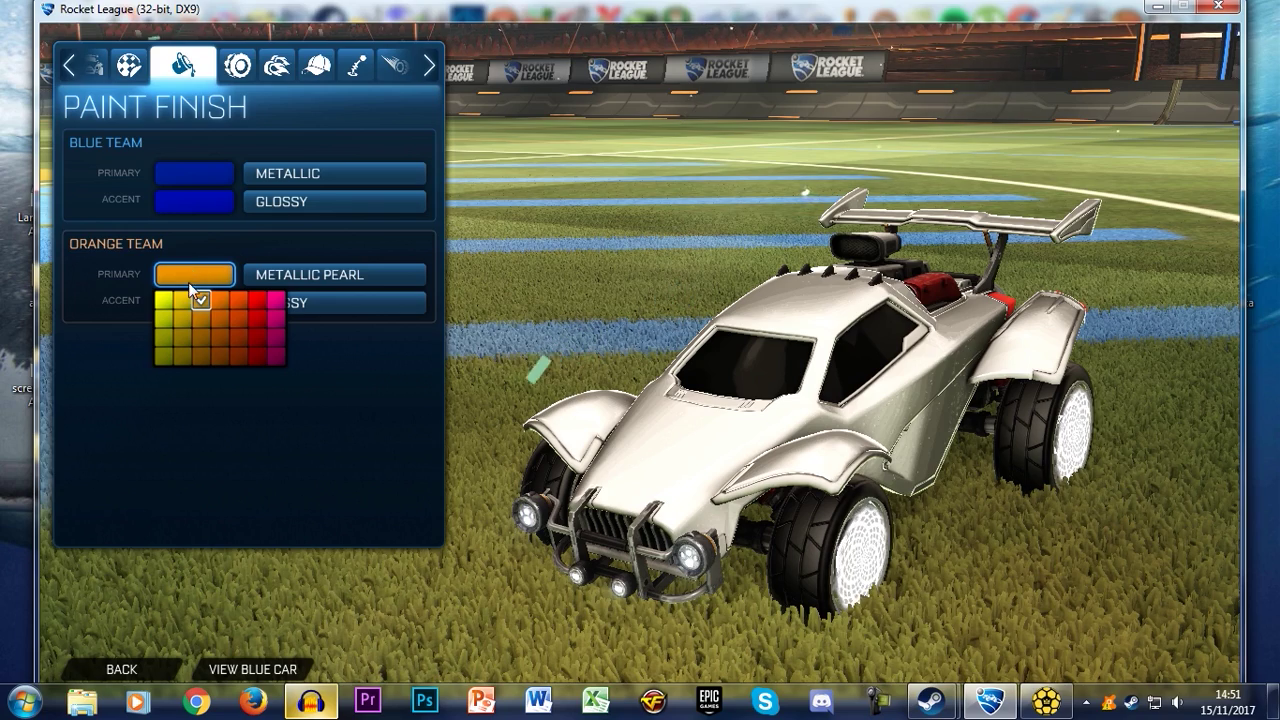
Close the orange team's primary color palette and leave the garage for the main menu.
click(217, 399)
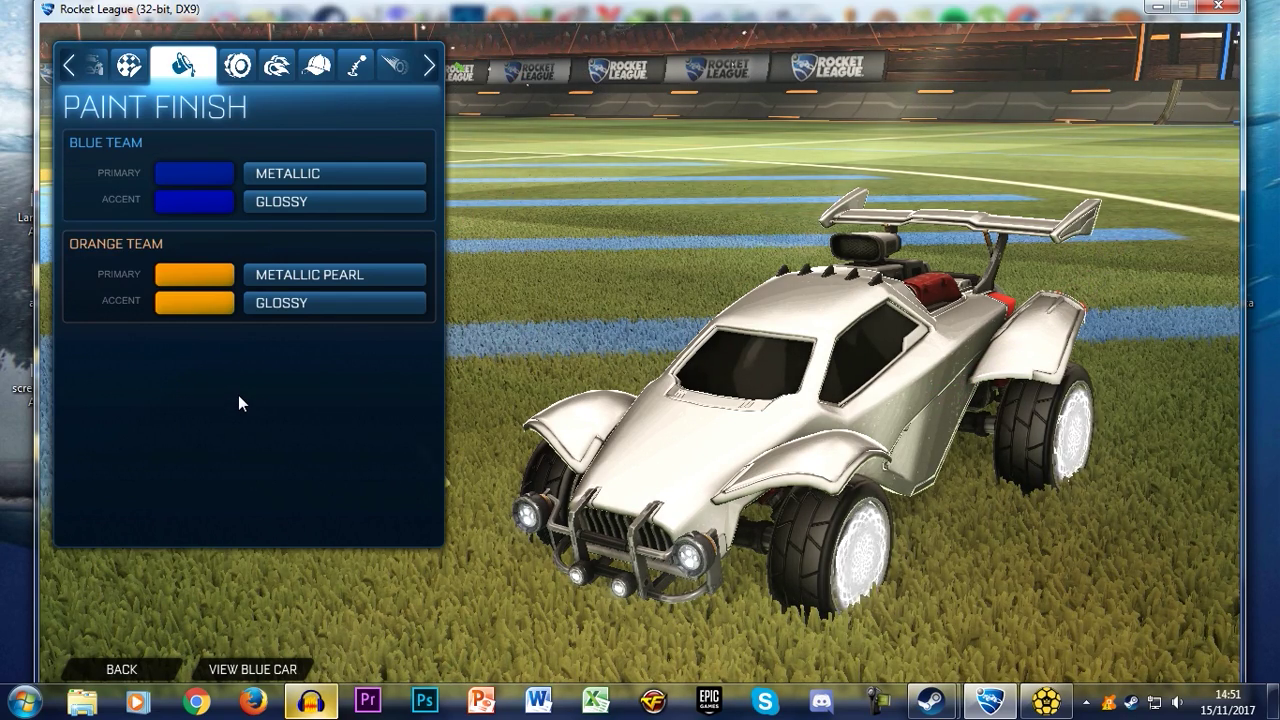
click(145, 669)
click(122, 592)
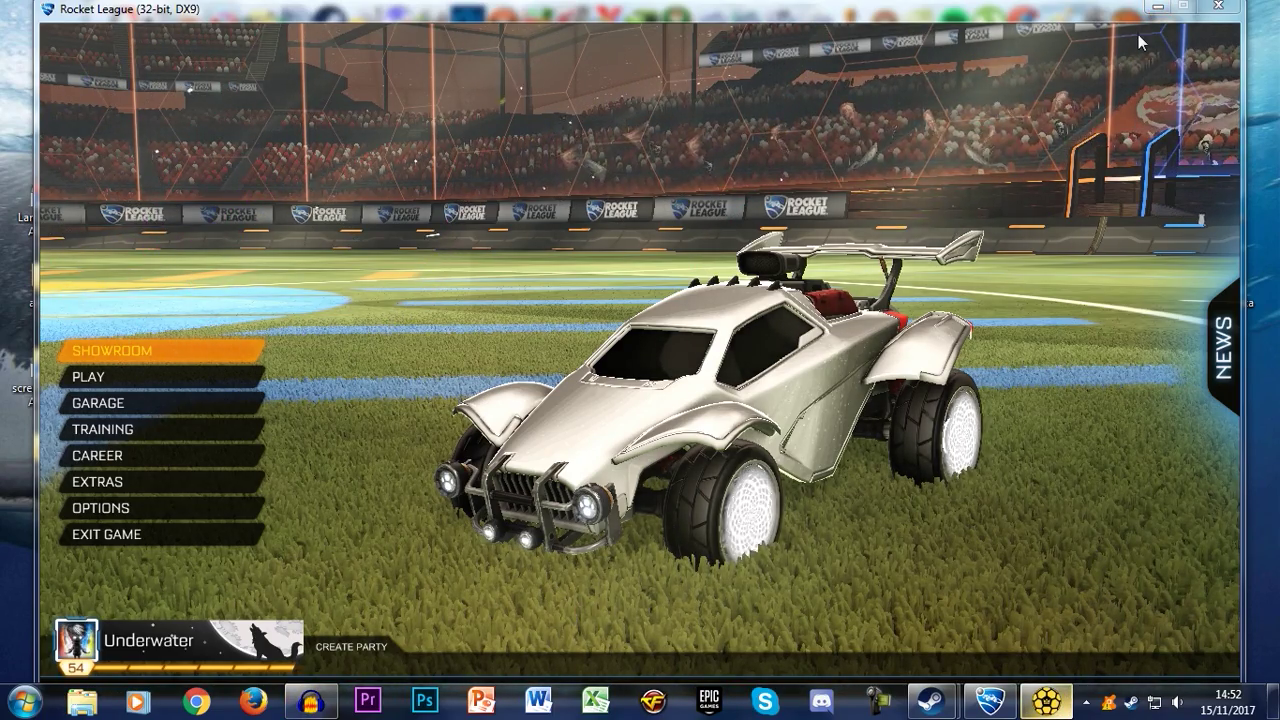
Minimize Rocket League and open the AlphaConsole folder on the desktop.
click(1160, 7)
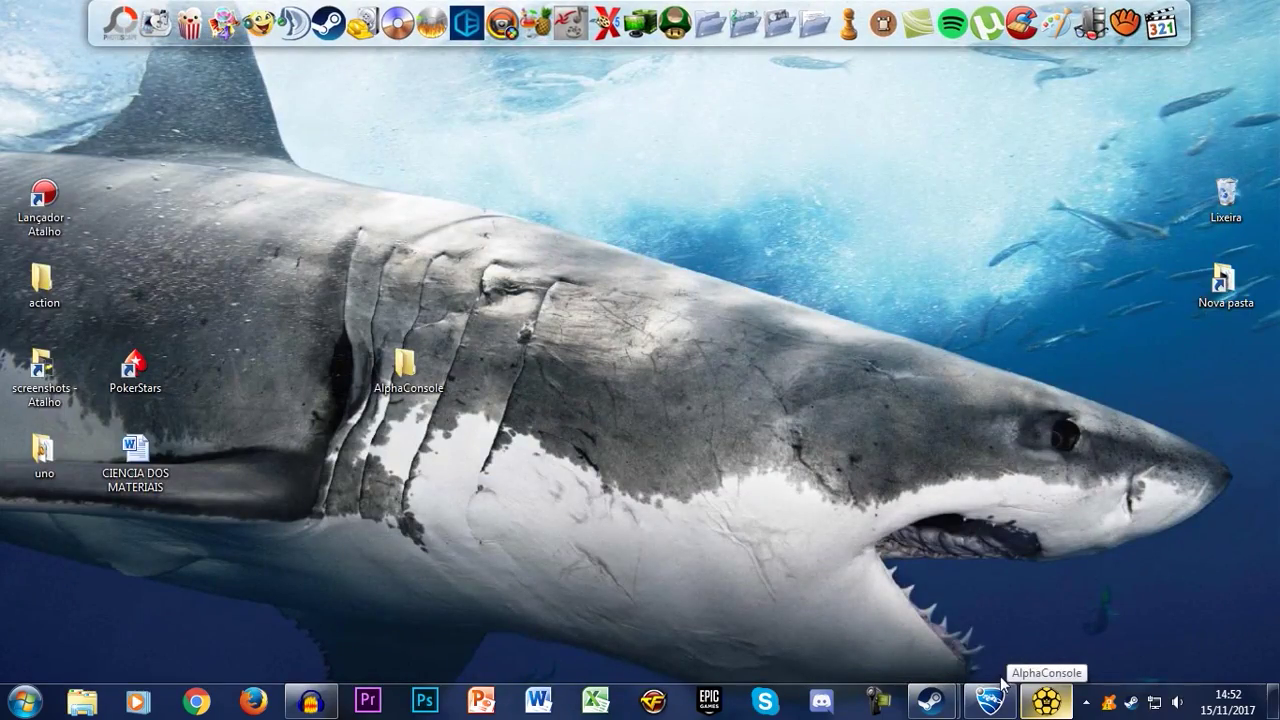
click(997, 703)
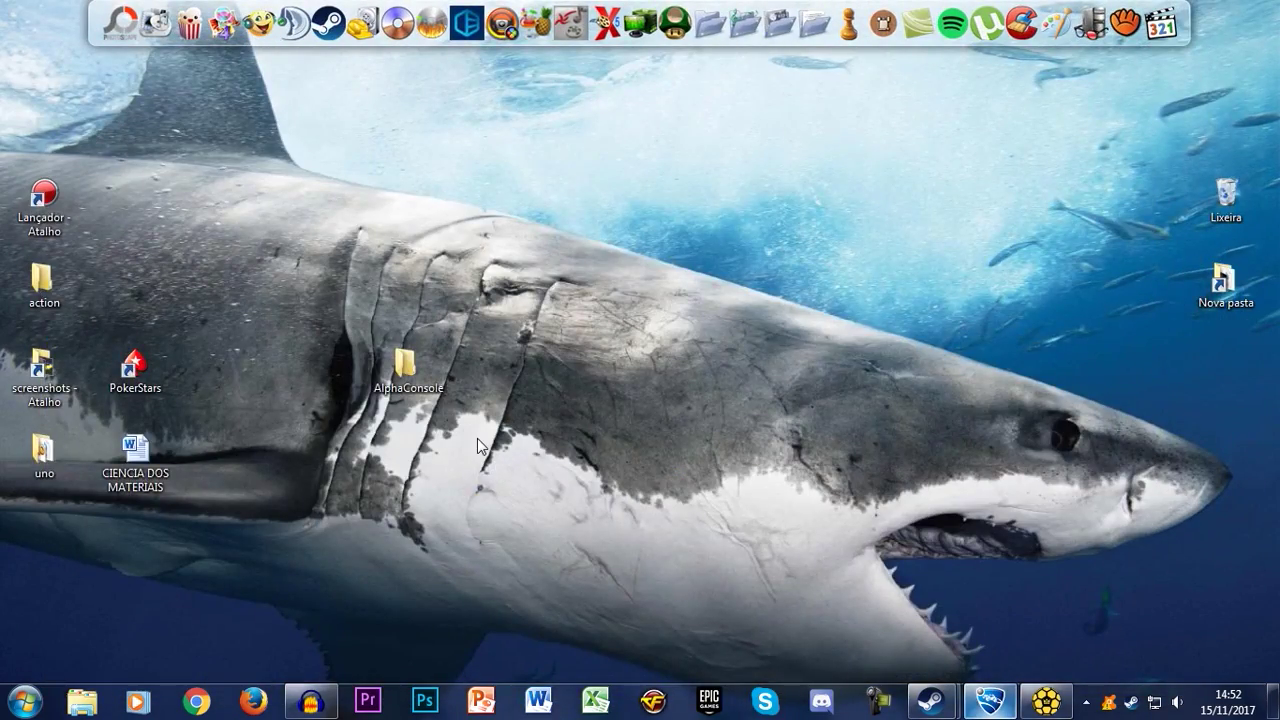
drag(604, 472, 296, 318)
double_click(425, 371)
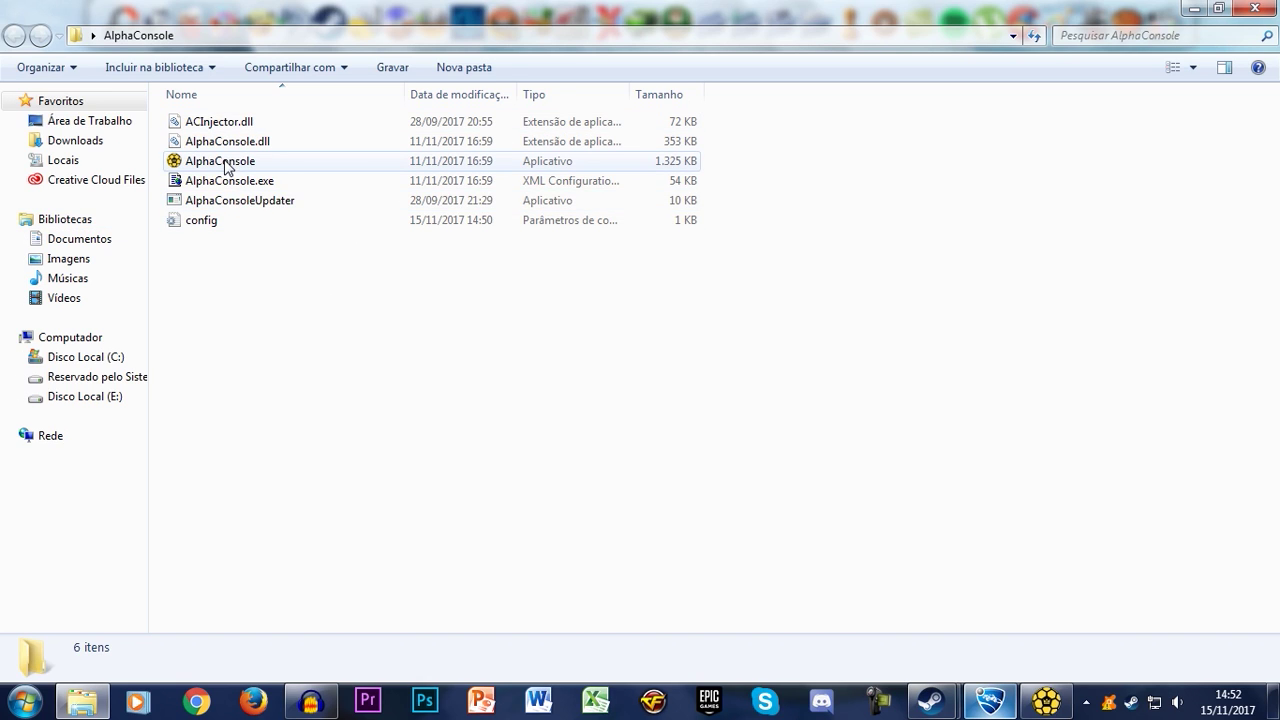
Switch to AlphaConsole to review its item replacements, and compare them with the car shown in Rocket League.
click(1040, 703)
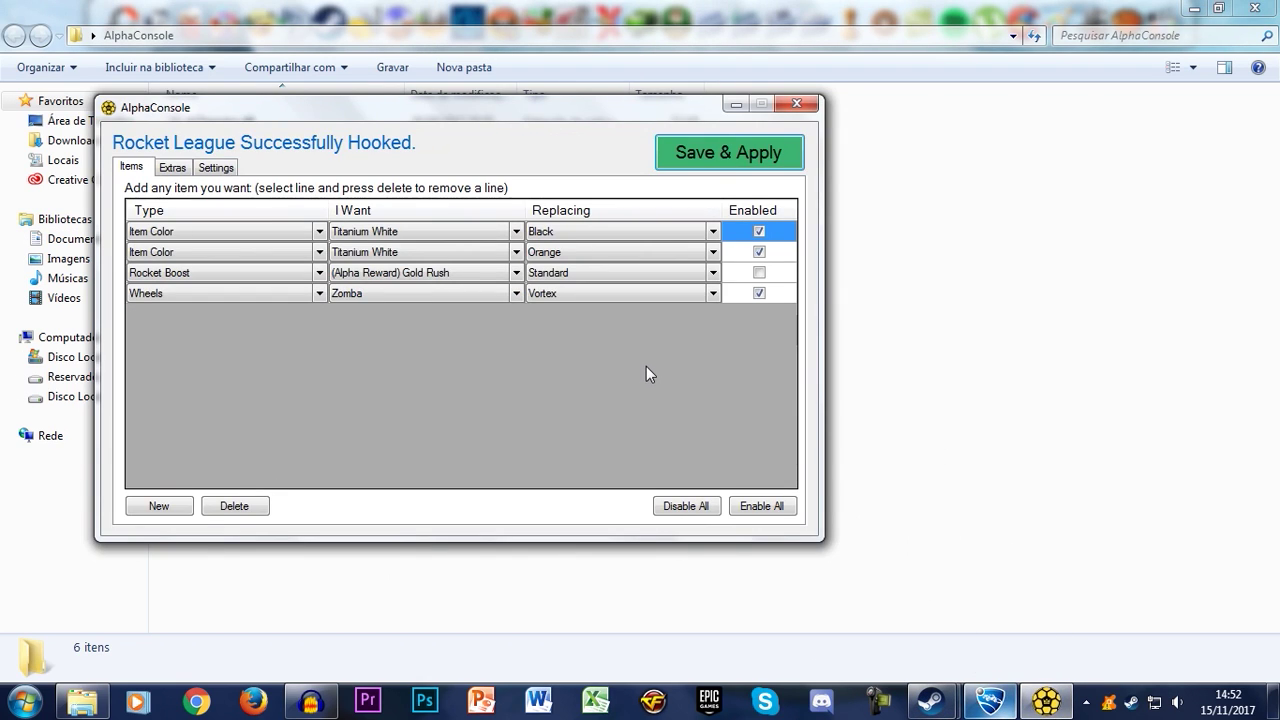
click(988, 703)
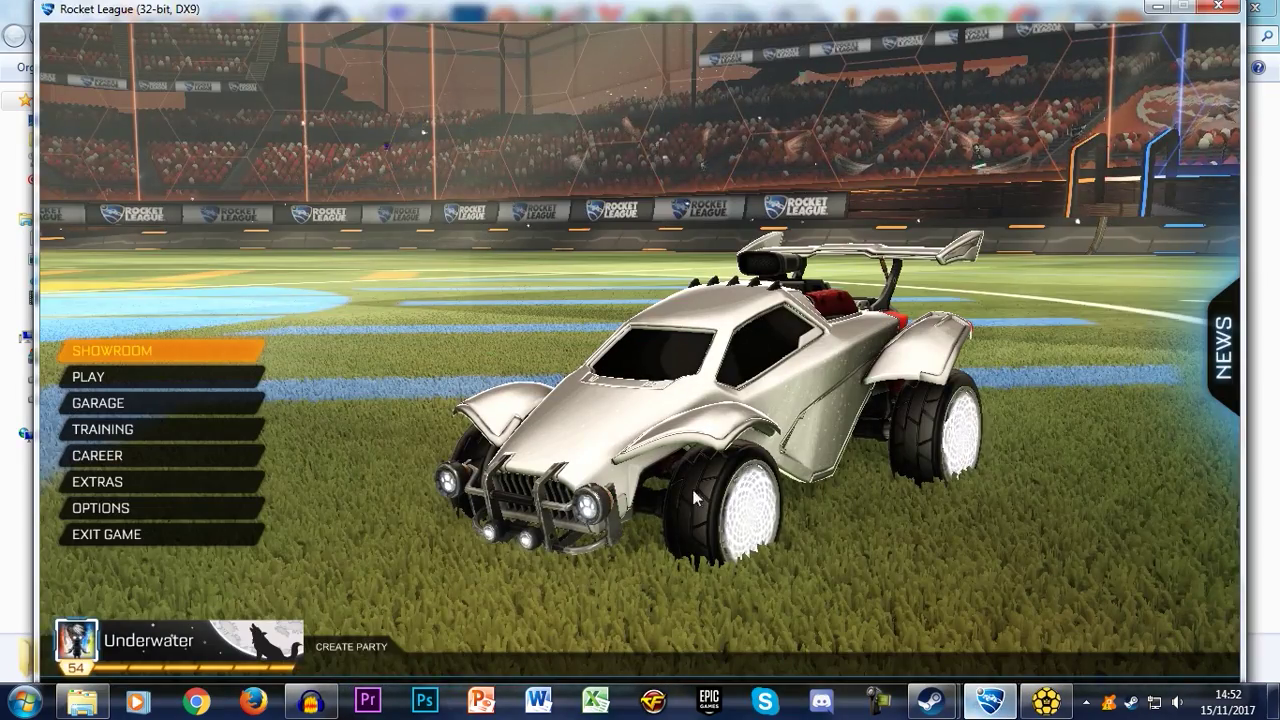
click(1276, 293)
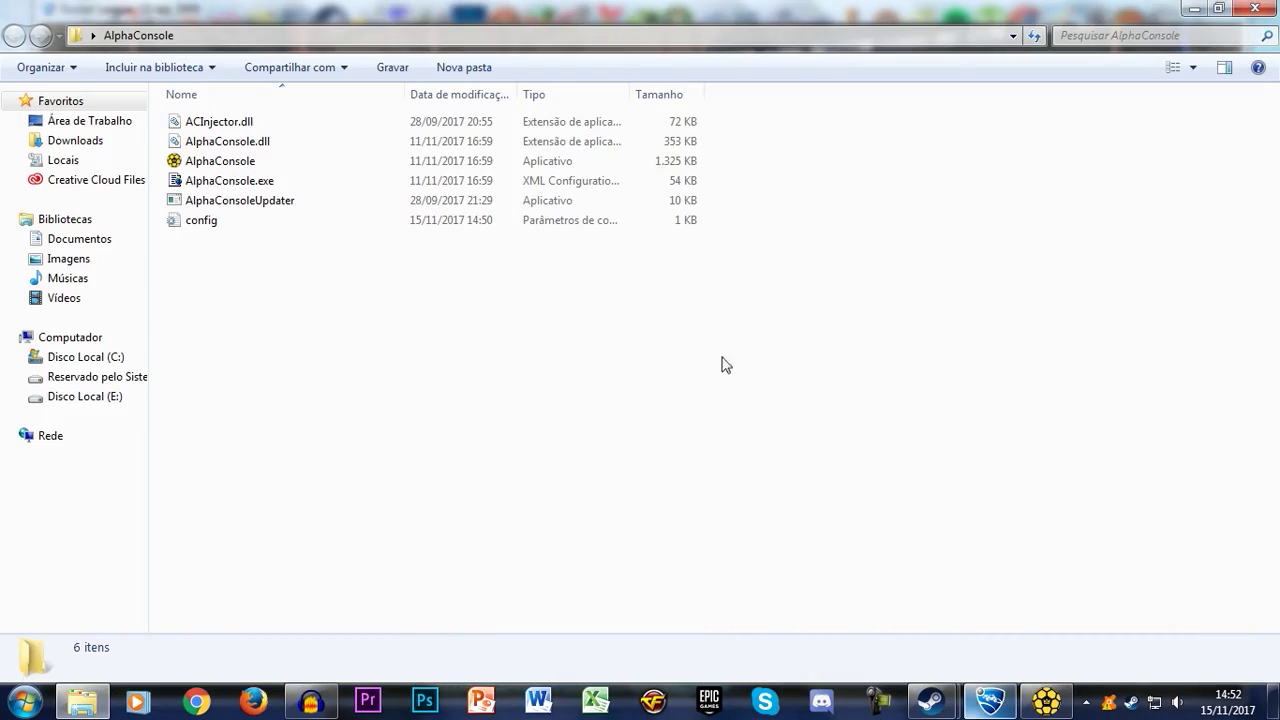
In AlphaConsole, disable the Titanium White replacements for Black and Orange and the Zomba wheels replacement.
click(1024, 702)
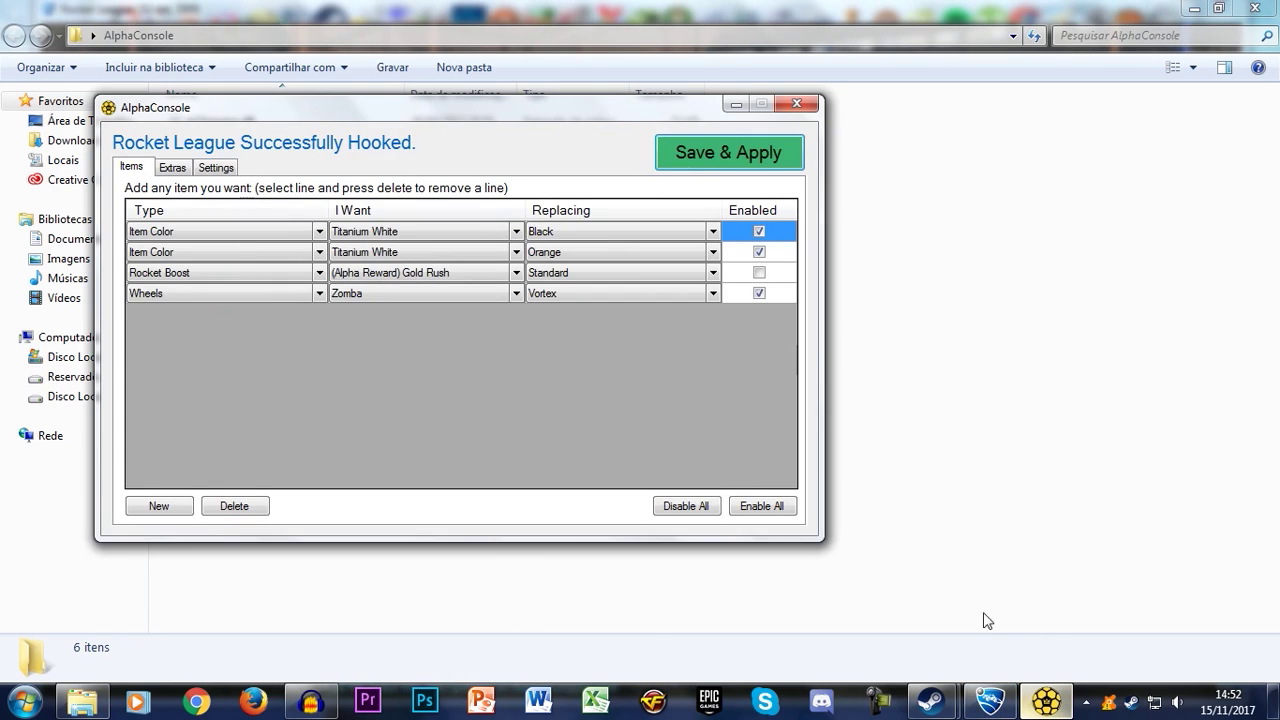
click(758, 293)
click(758, 252)
click(757, 232)
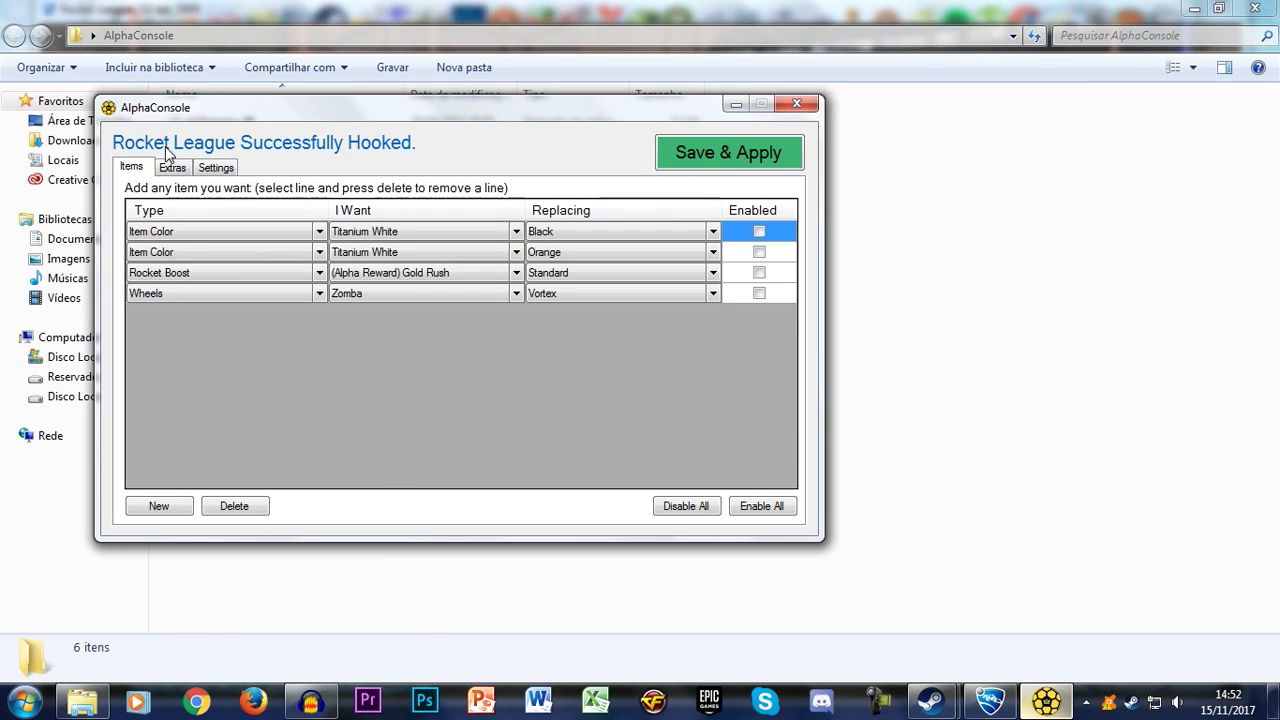
click(172, 167)
click(133, 168)
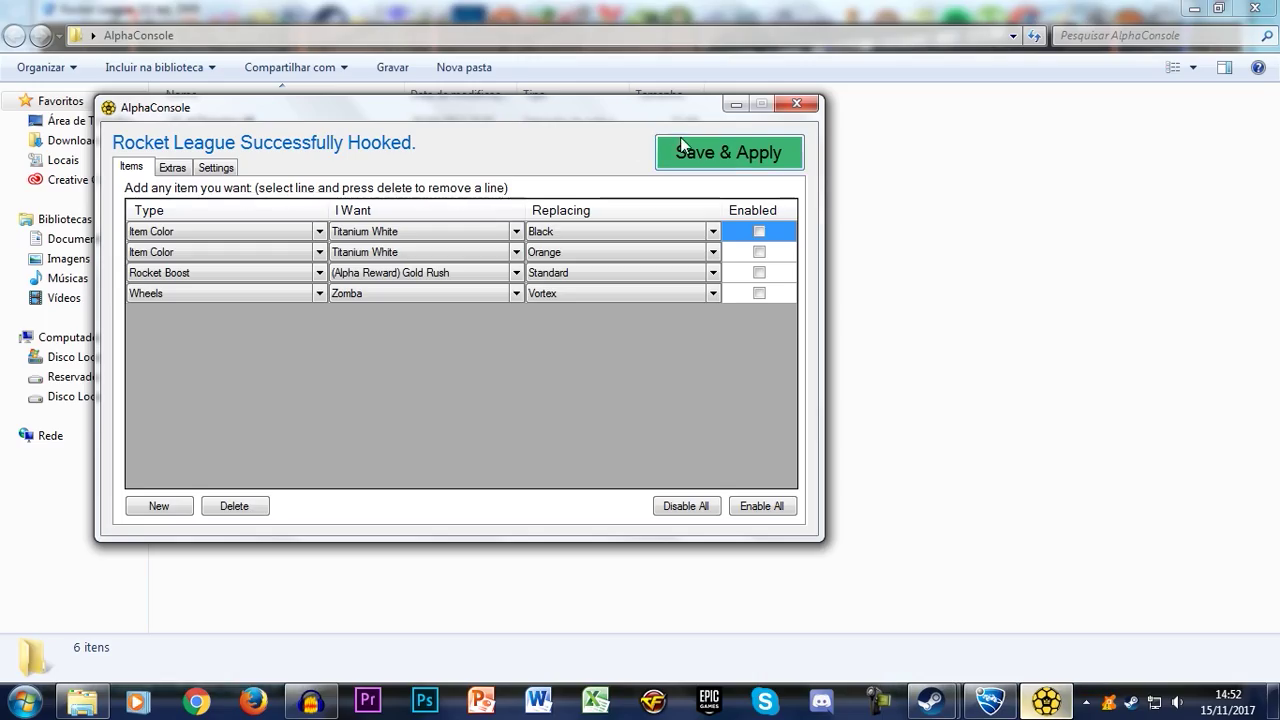
Switch to Rocket League, inspect the car in the garage and return to the main menu.
click(989, 702)
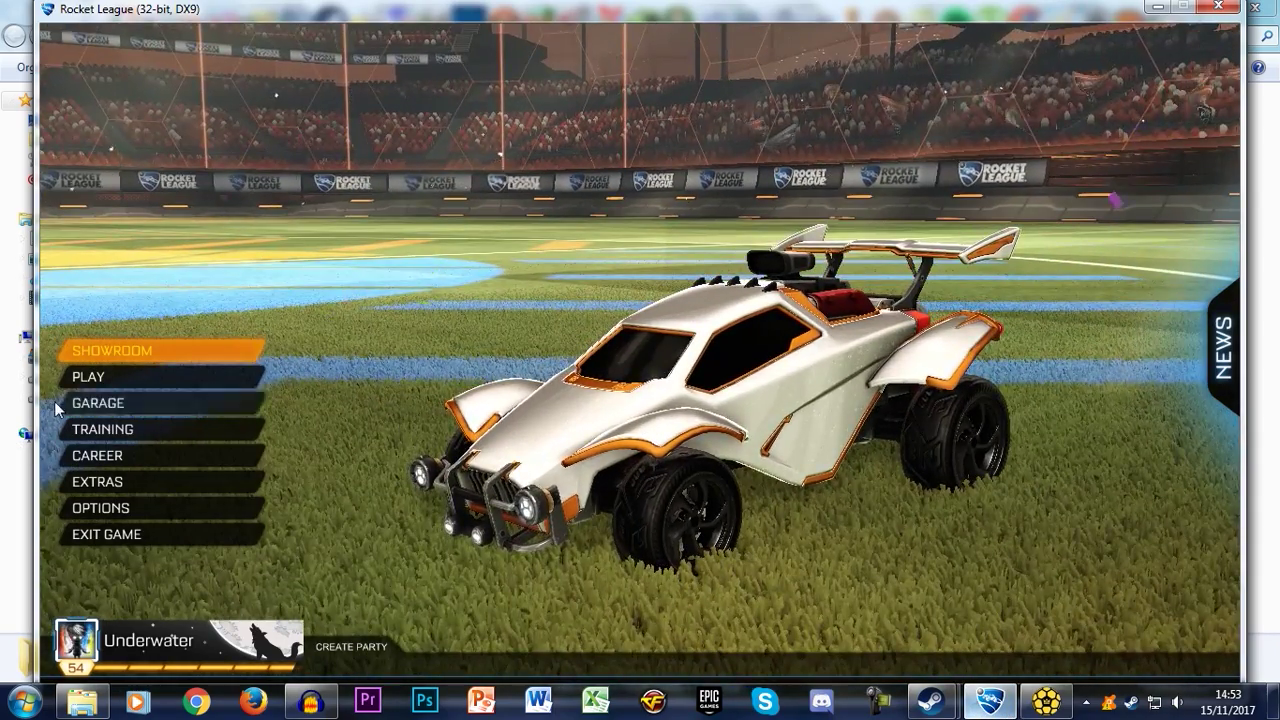
click(58, 403)
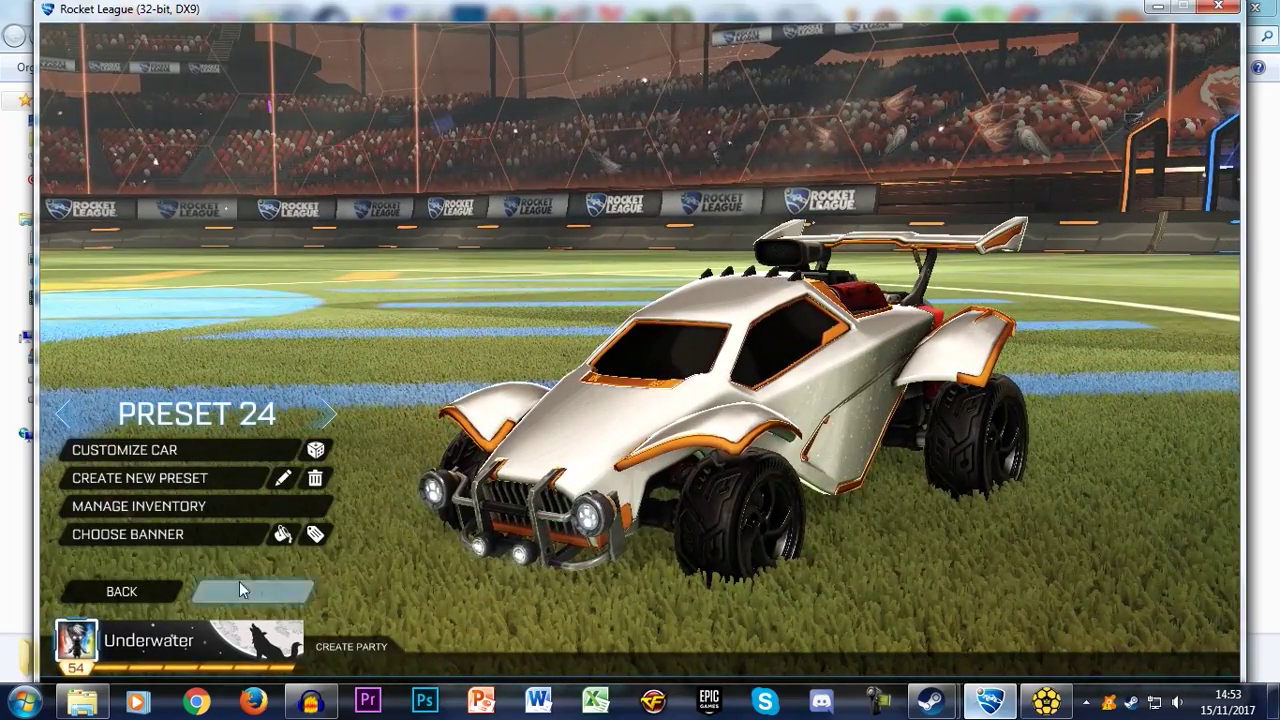
click(128, 591)
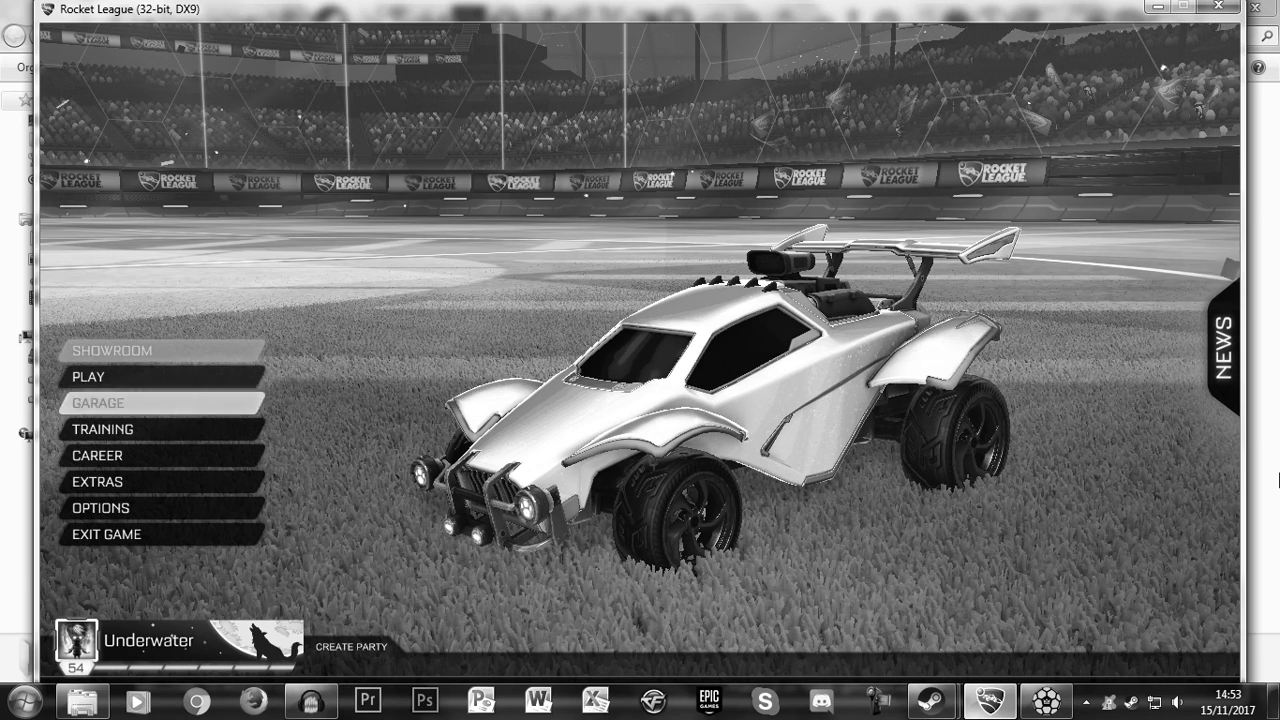
Switch back to AlphaConsole and open its Extras settings.
click(1253, 451)
click(1047, 703)
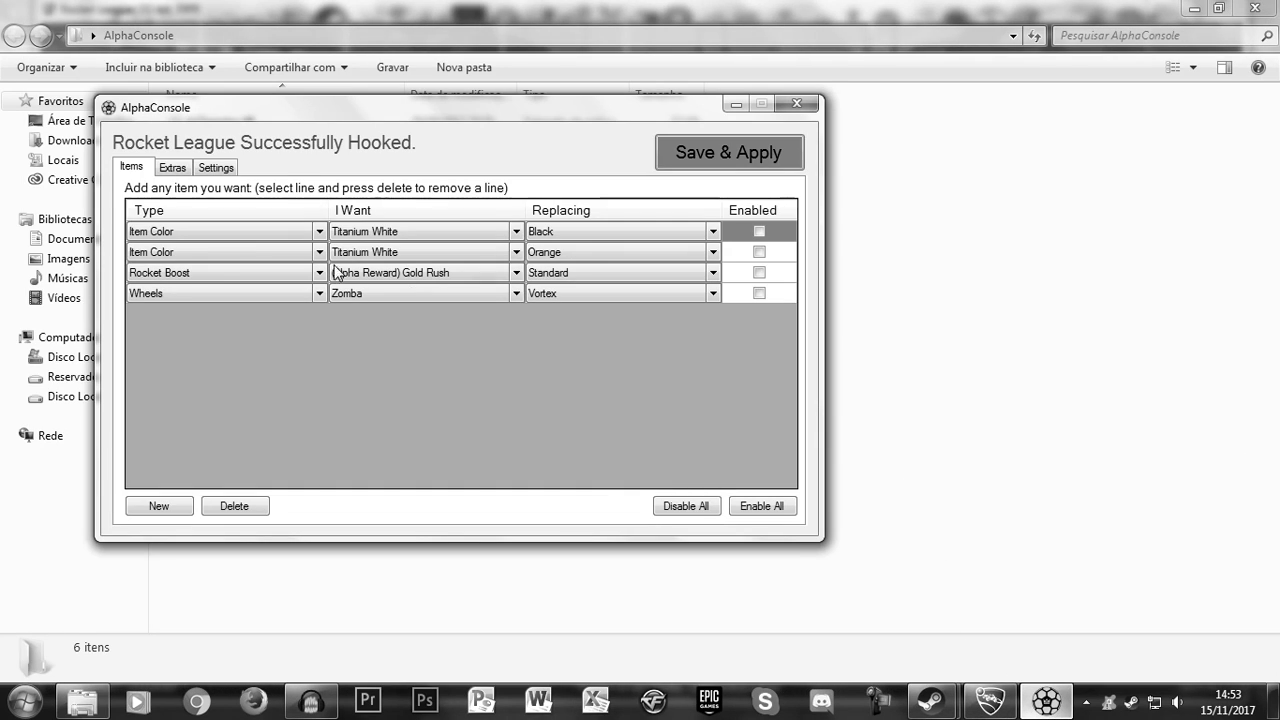
click(192, 177)
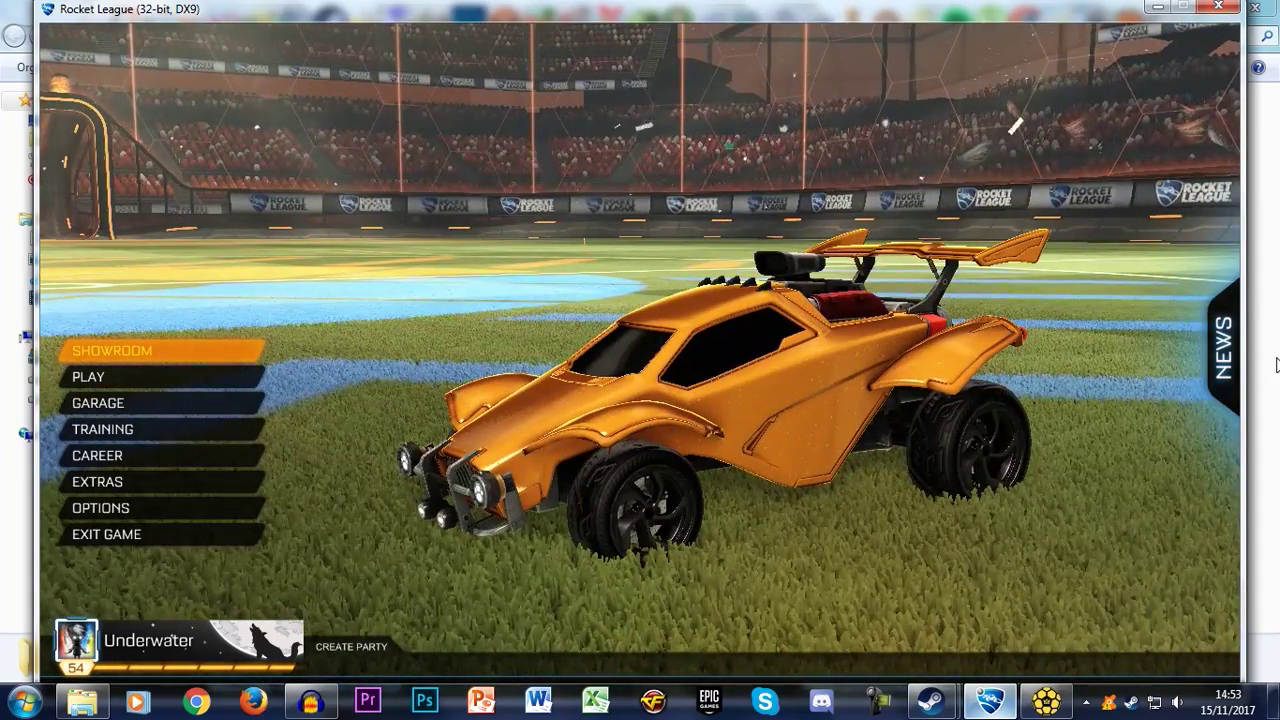
Return to AlphaConsole and delete all four item replacement lines.
click(1266, 431)
click(1024, 708)
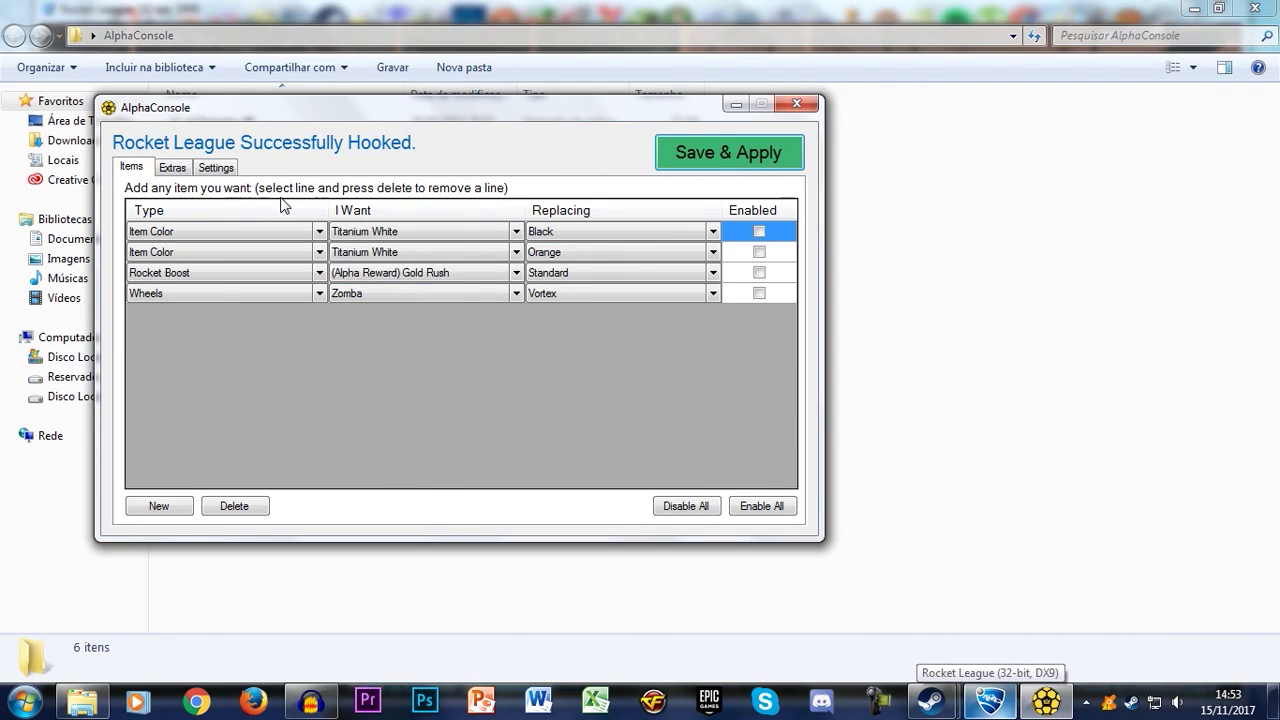
click(235, 510)
click(234, 510)
click(234, 510)
click(234, 510)
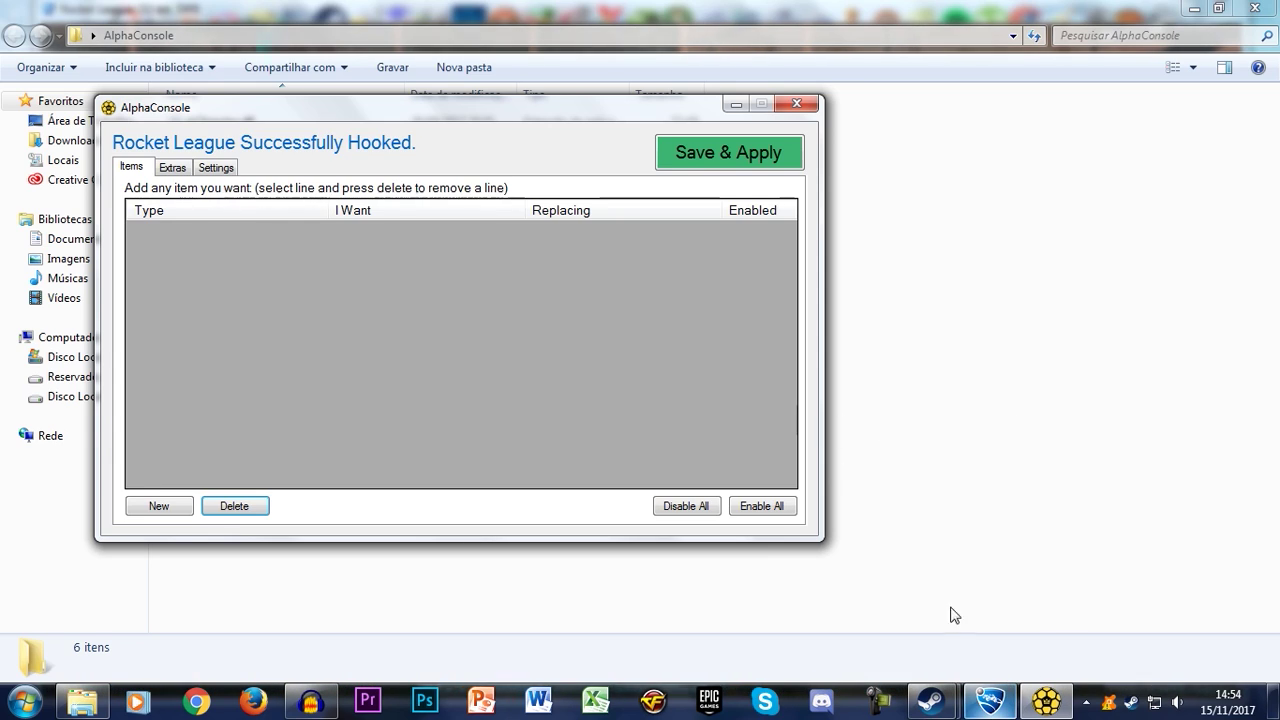
Switch to Rocket League and examine the decals and the blue team's car in the garage.
click(990, 702)
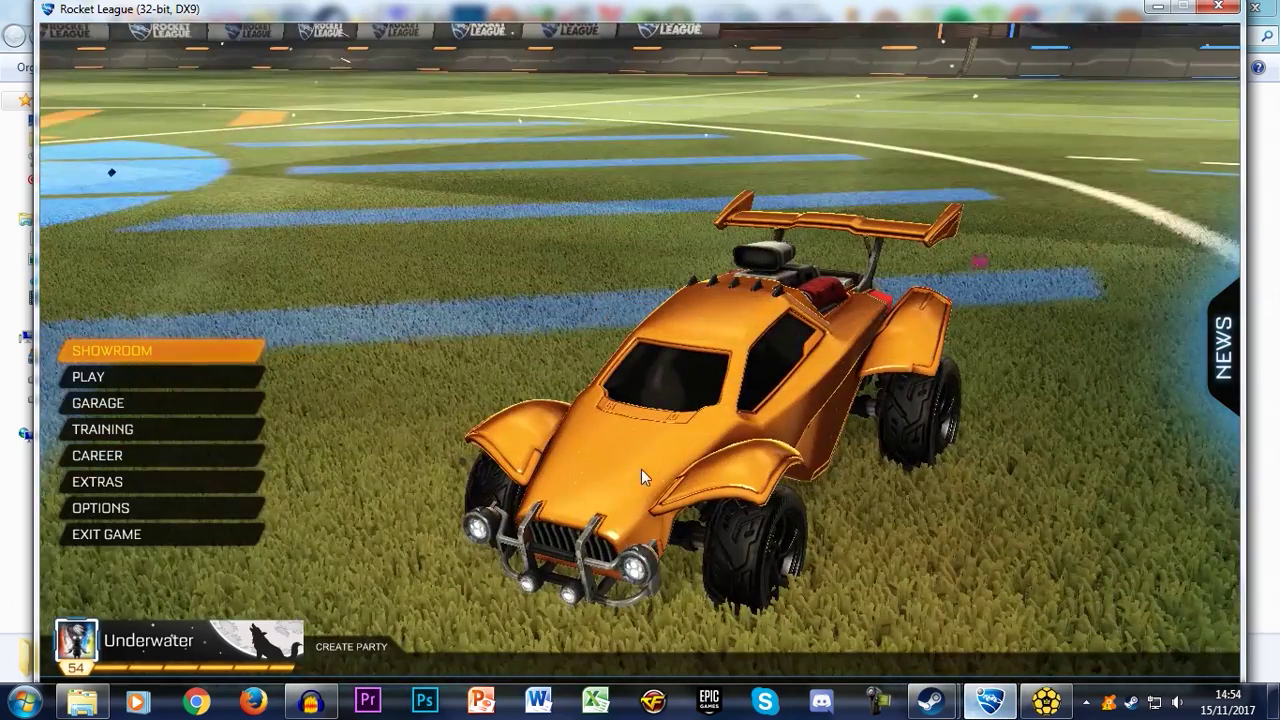
click(134, 410)
click(128, 447)
click(174, 65)
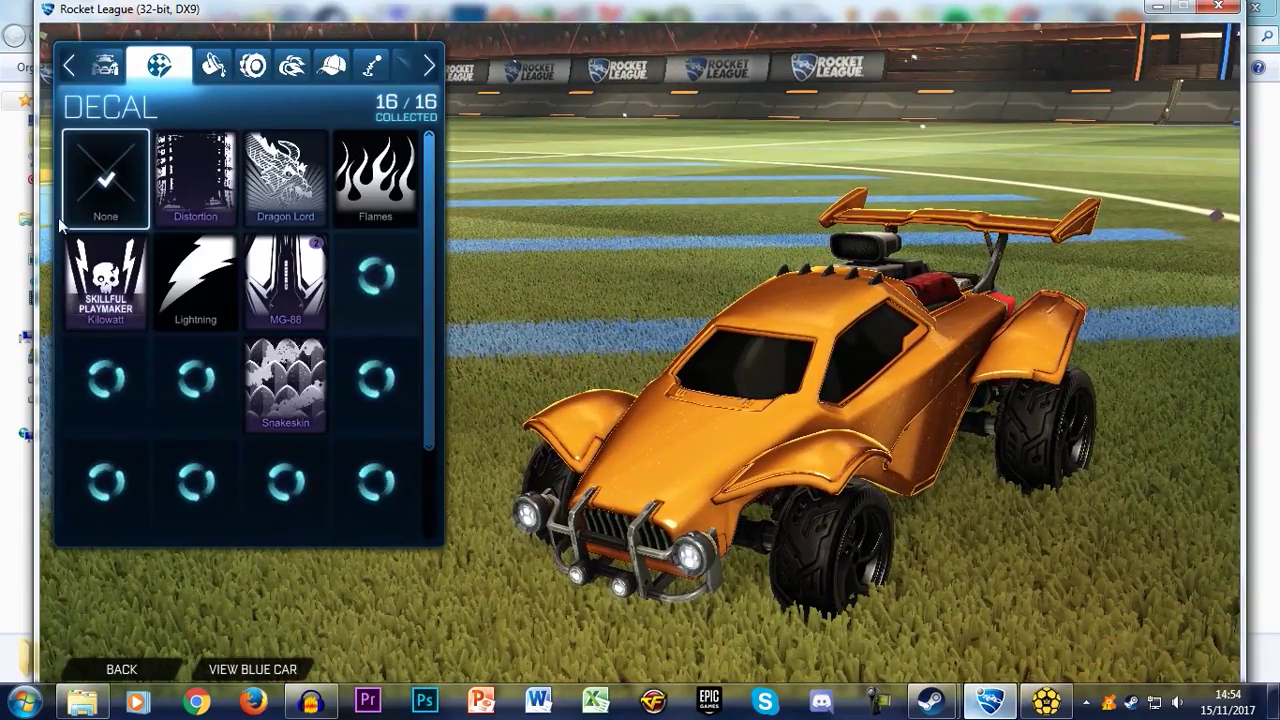
click(262, 668)
click(120, 669)
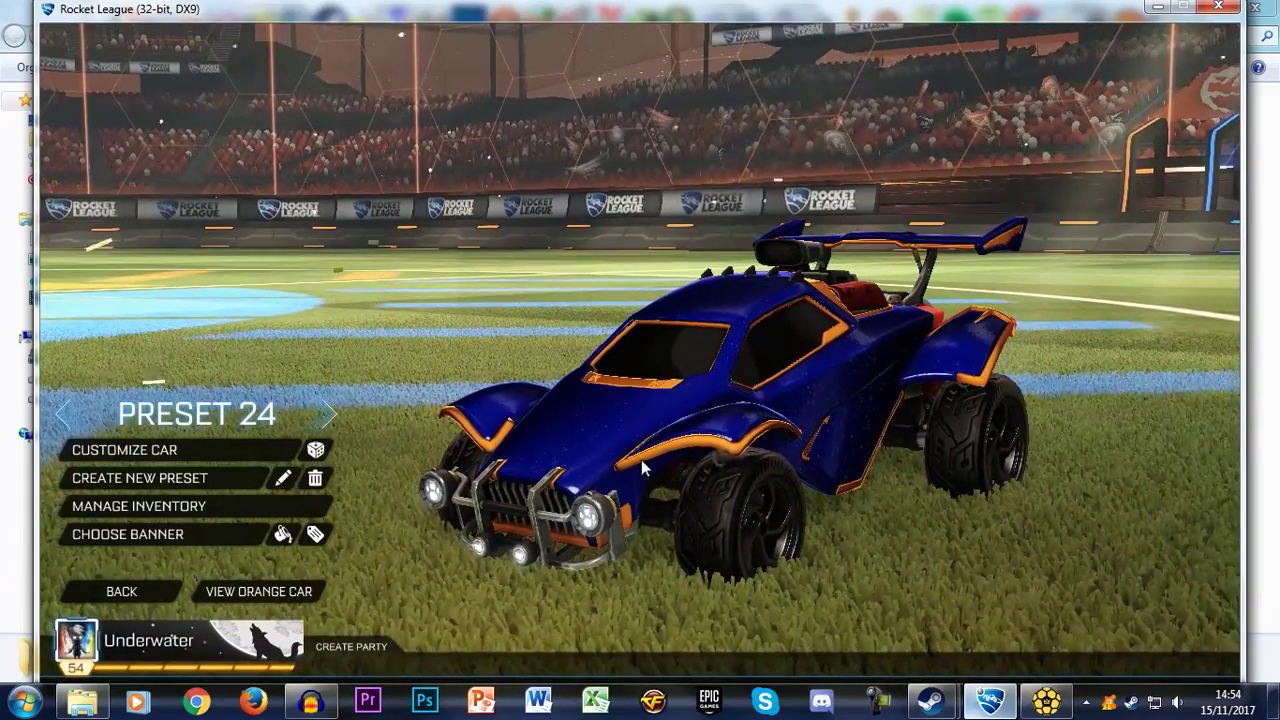
drag(657, 449, 620, 403)
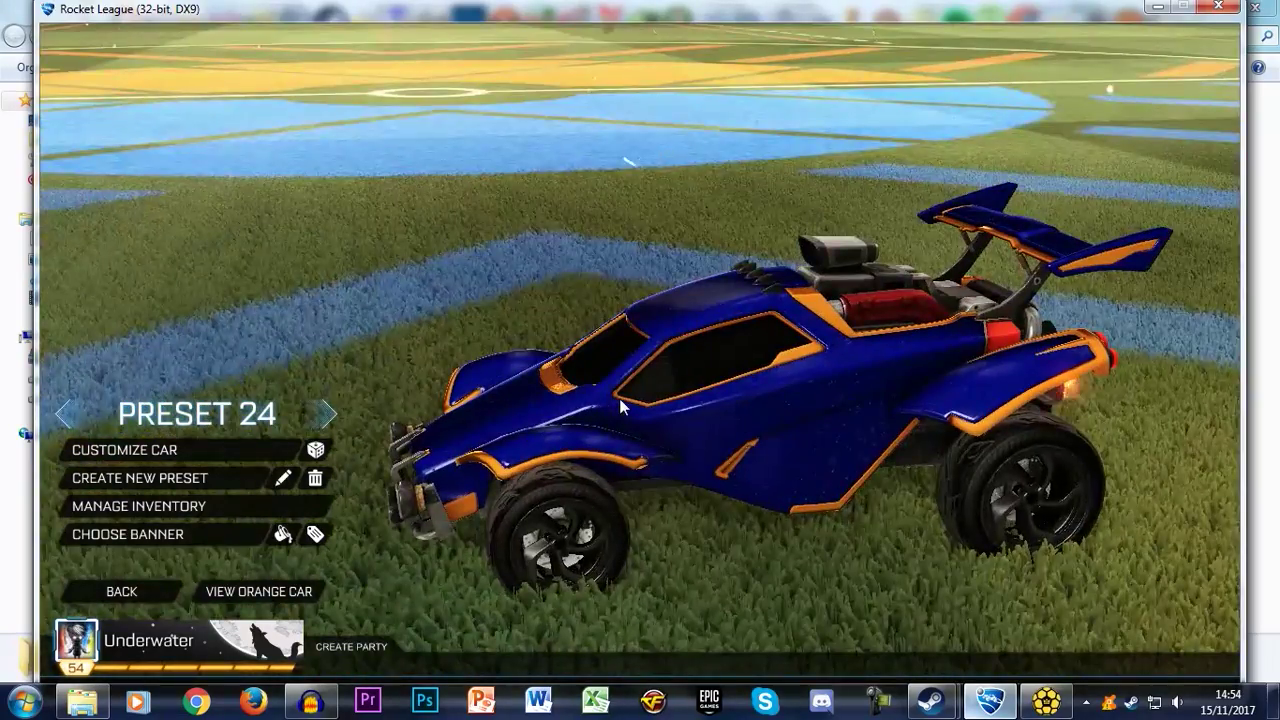
click(176, 580)
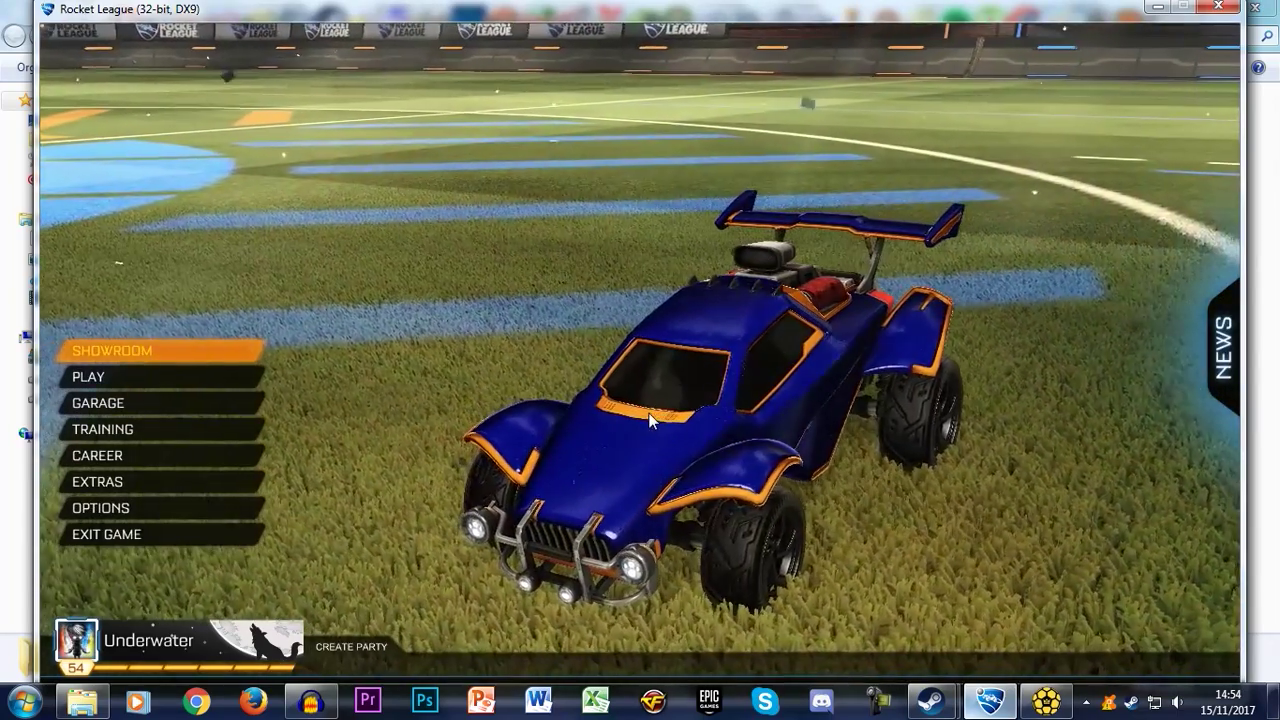
In AlphaConsole, add an Item Color line that replaces Black with Titanium White.
click(1267, 373)
click(1046, 700)
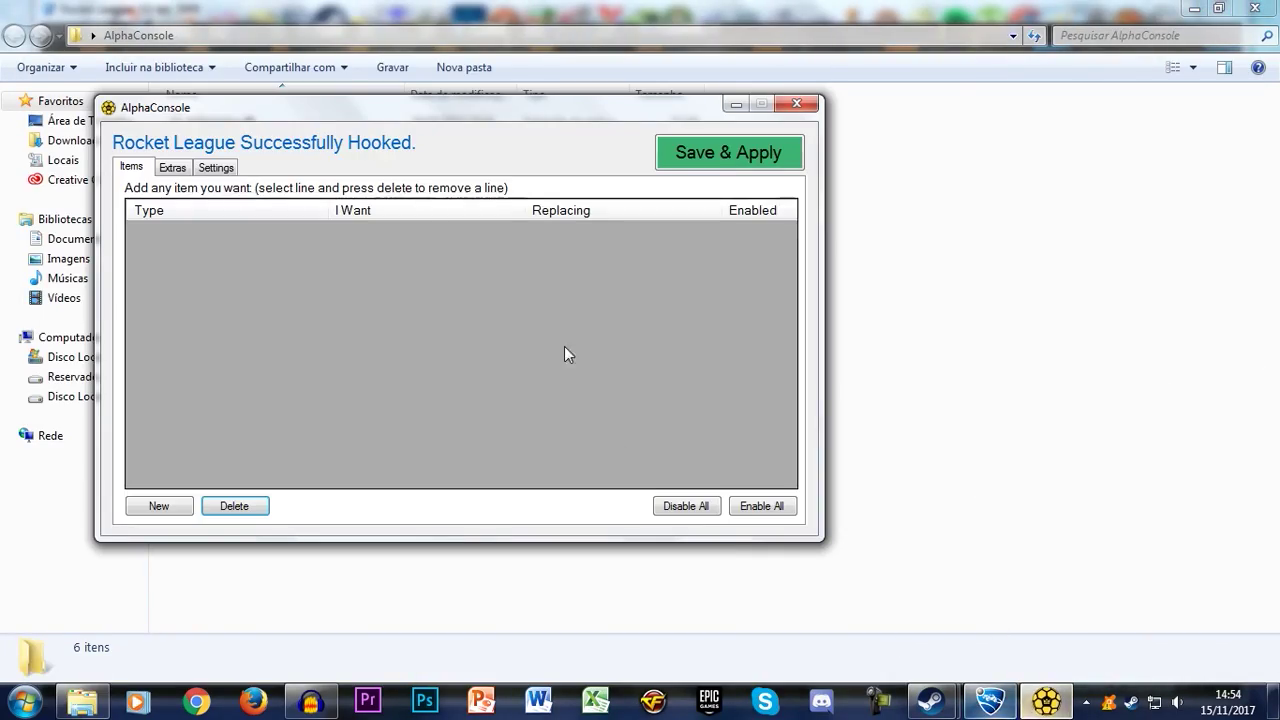
click(166, 512)
click(203, 234)
click(202, 234)
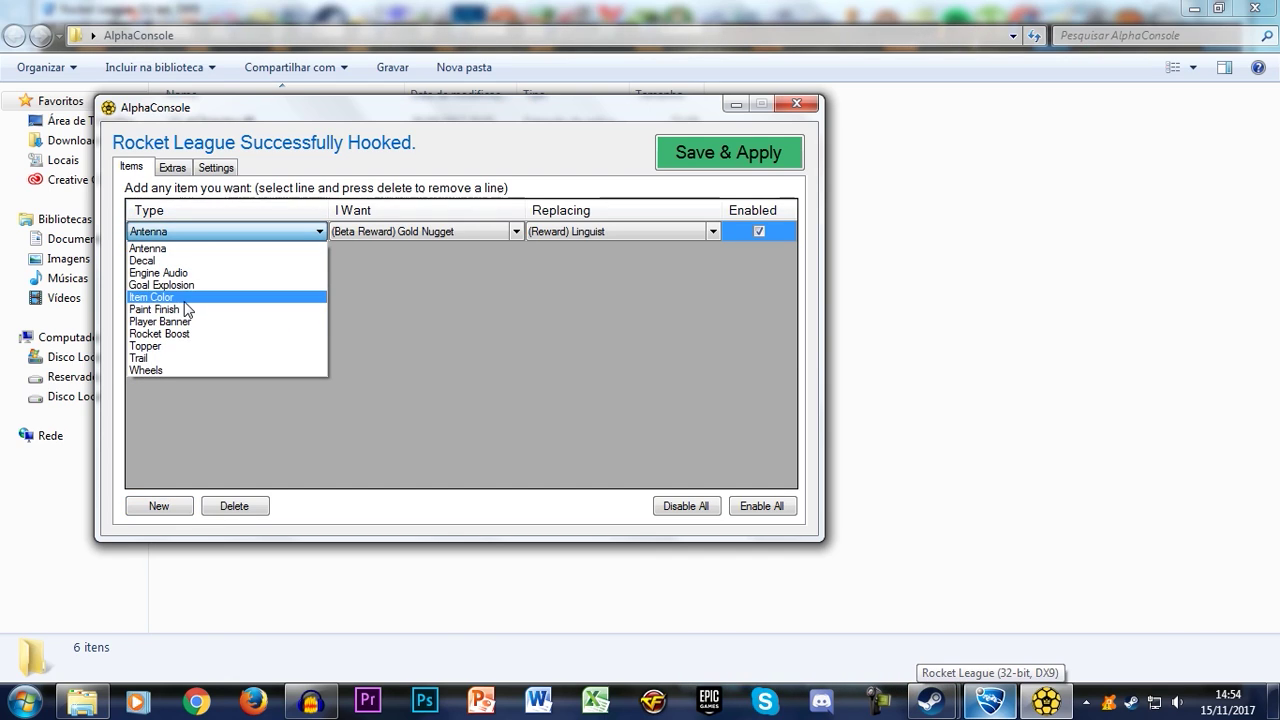
click(150, 297)
click(396, 234)
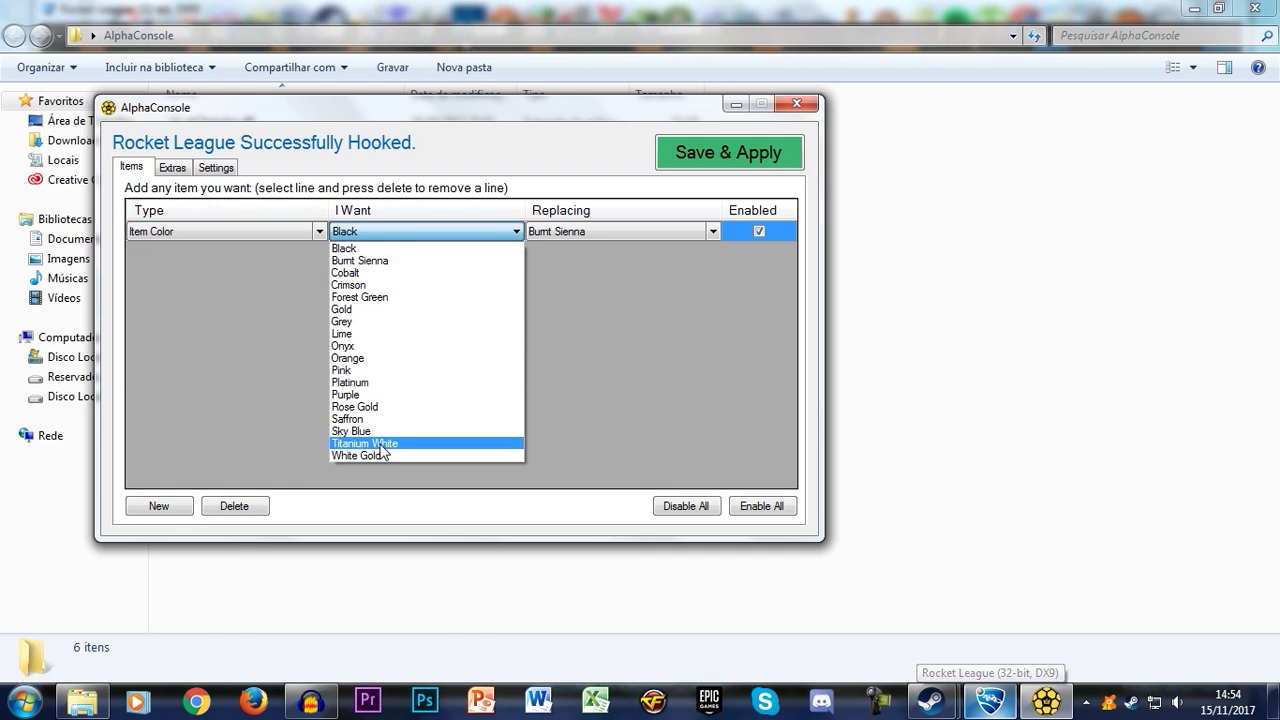
click(390, 443)
click(612, 233)
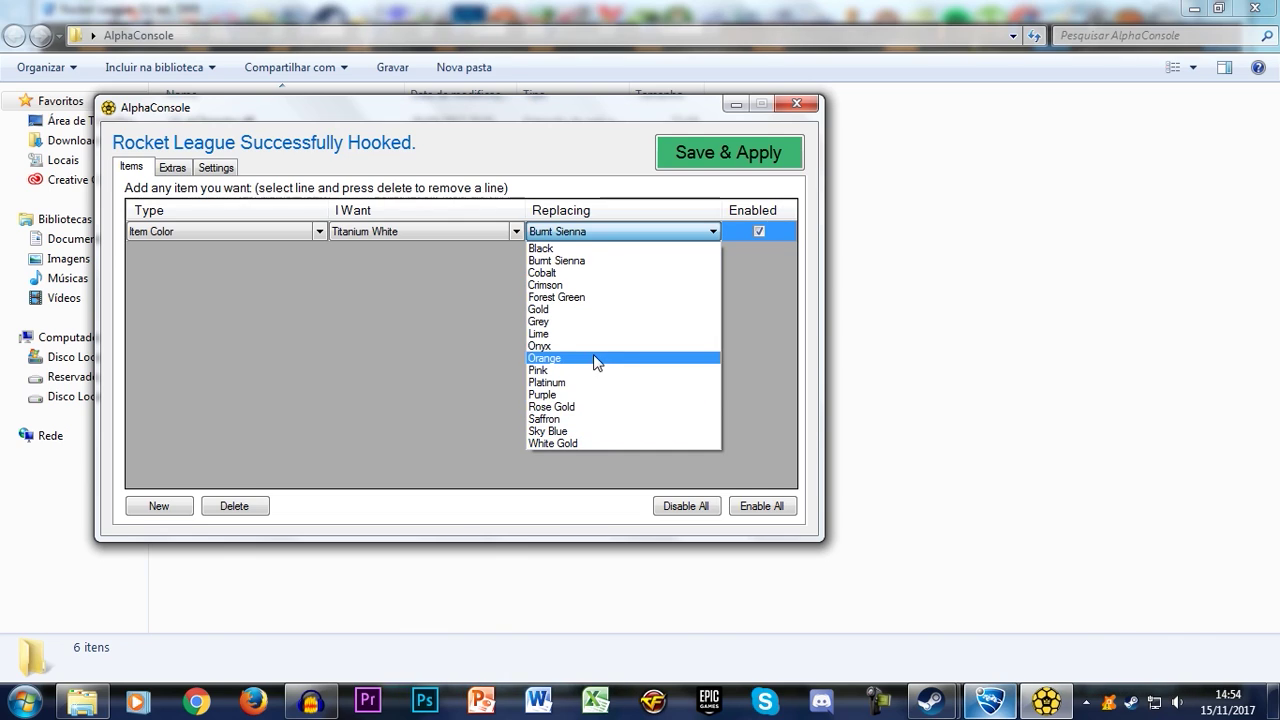
click(587, 249)
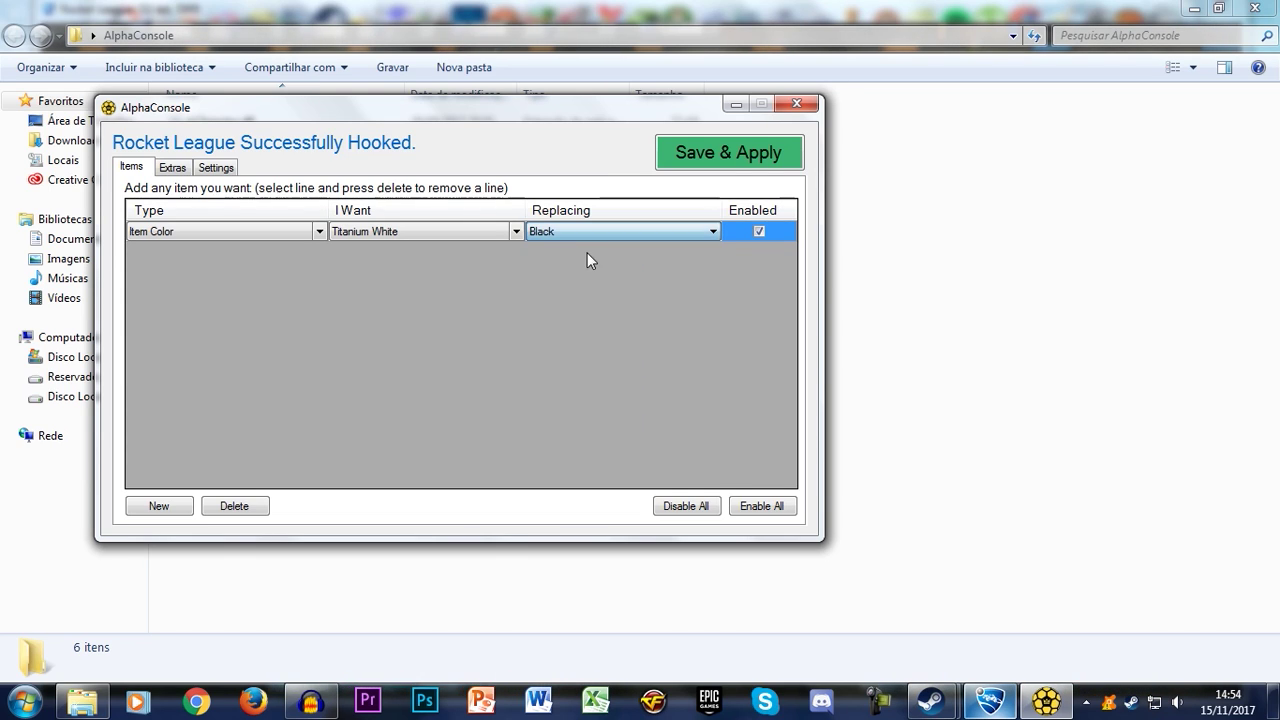
Add a Wheels line that replaces Vortex with Zomba.
click(186, 503)
click(206, 257)
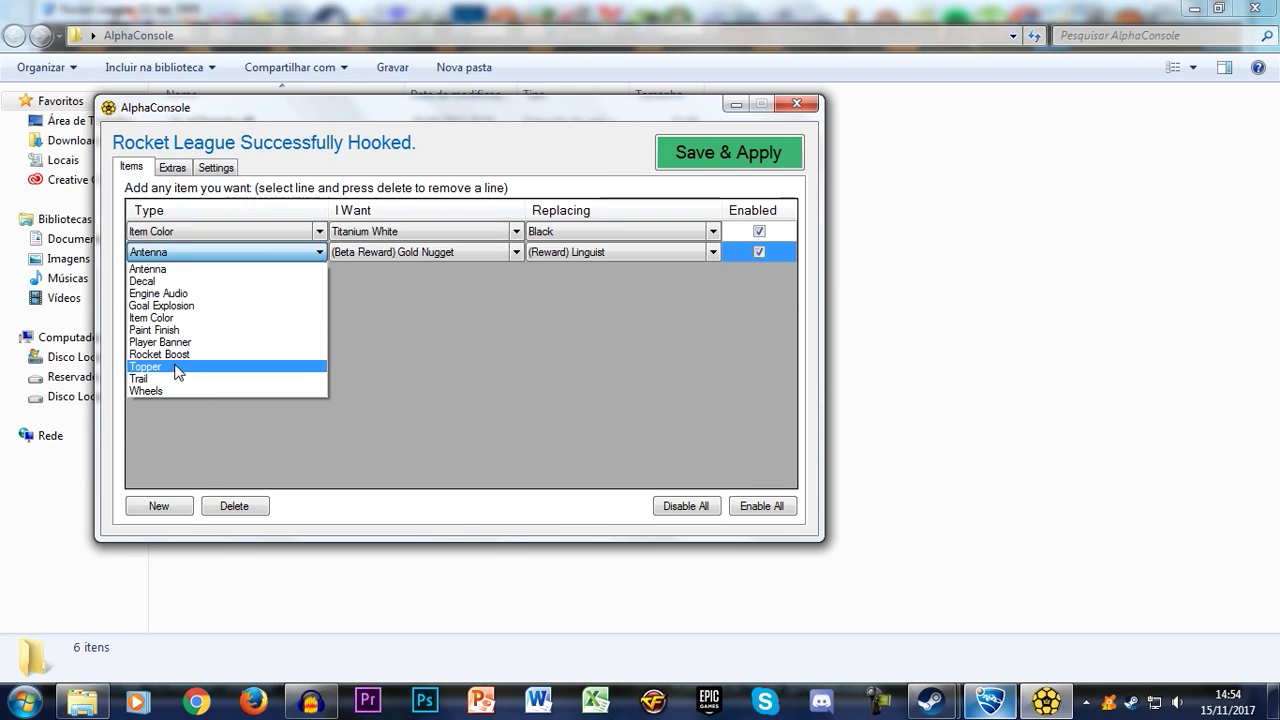
click(187, 390)
click(380, 252)
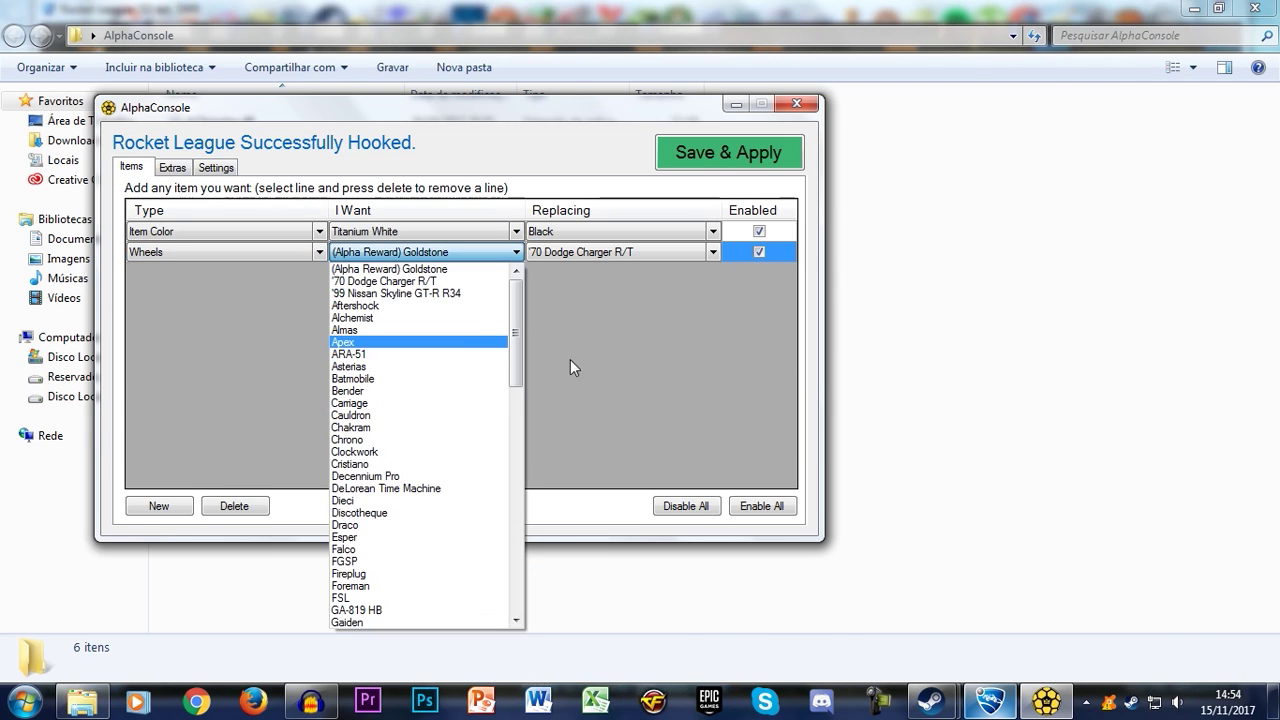
drag(516, 355, 518, 600)
click(376, 600)
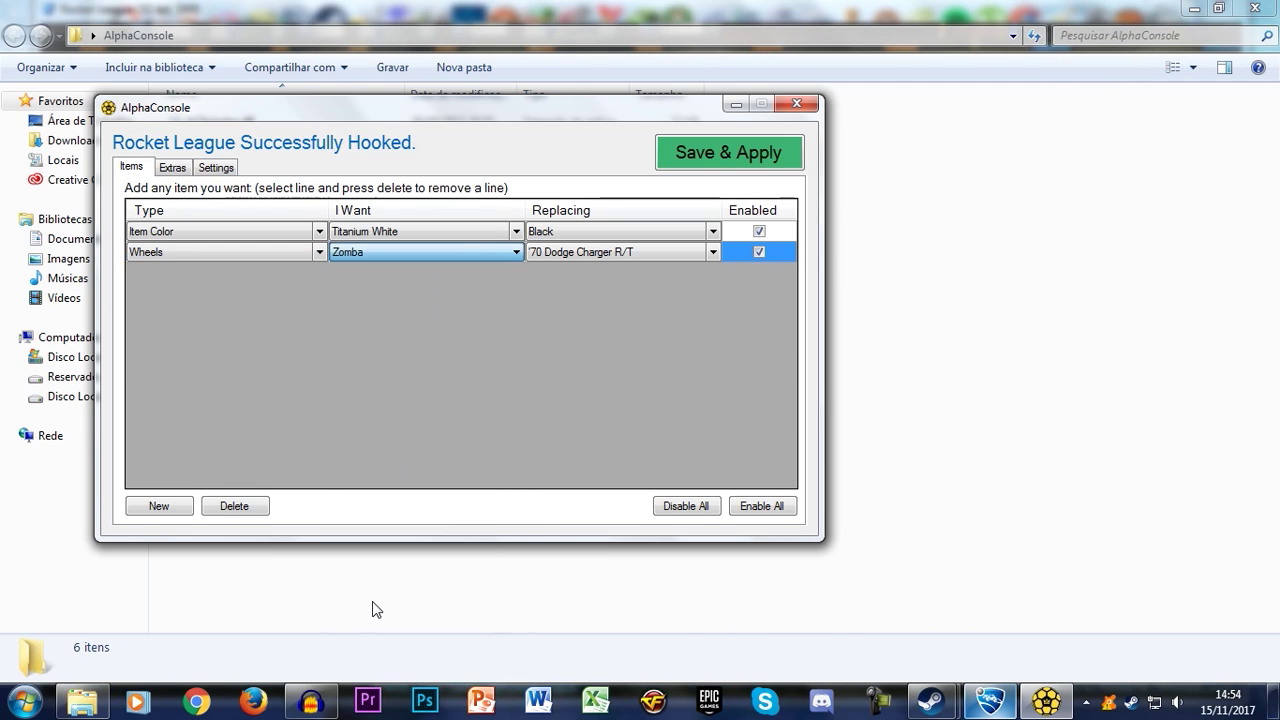
click(648, 255)
drag(716, 346, 722, 560)
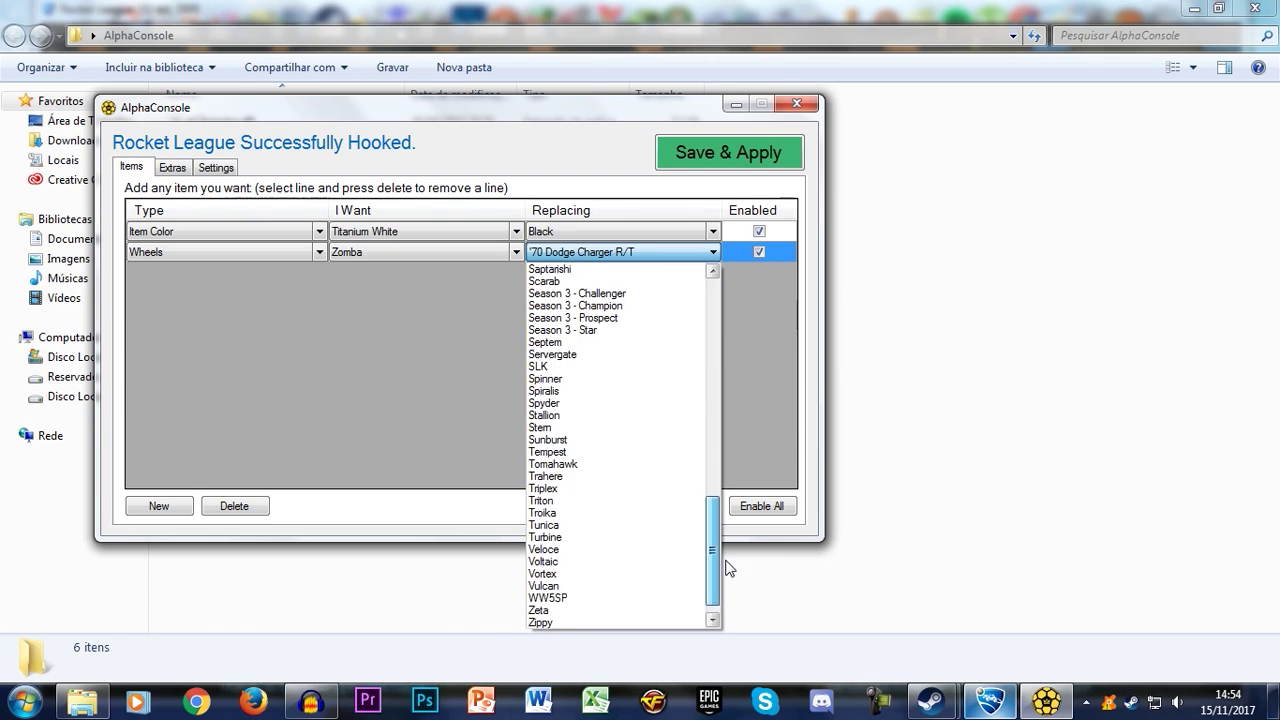
click(589, 552)
Add an Item Color line that replaces Orange with Titanium White.
click(180, 505)
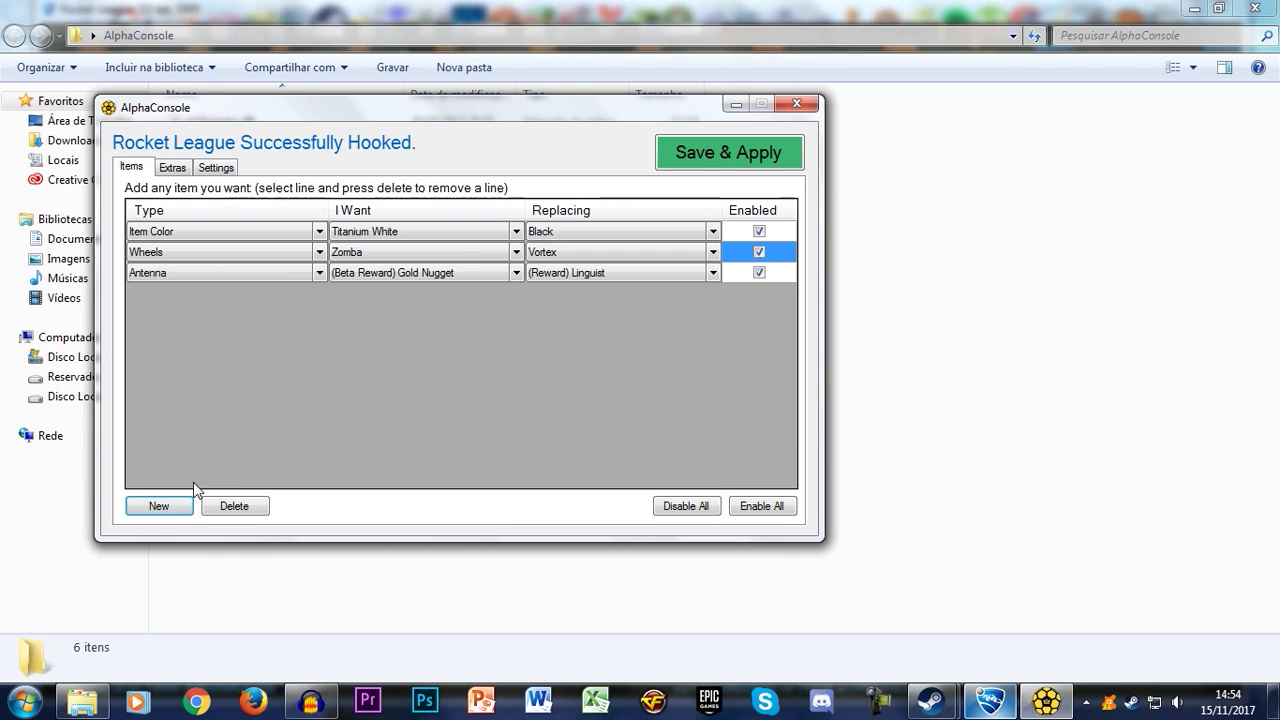
click(206, 278)
click(187, 339)
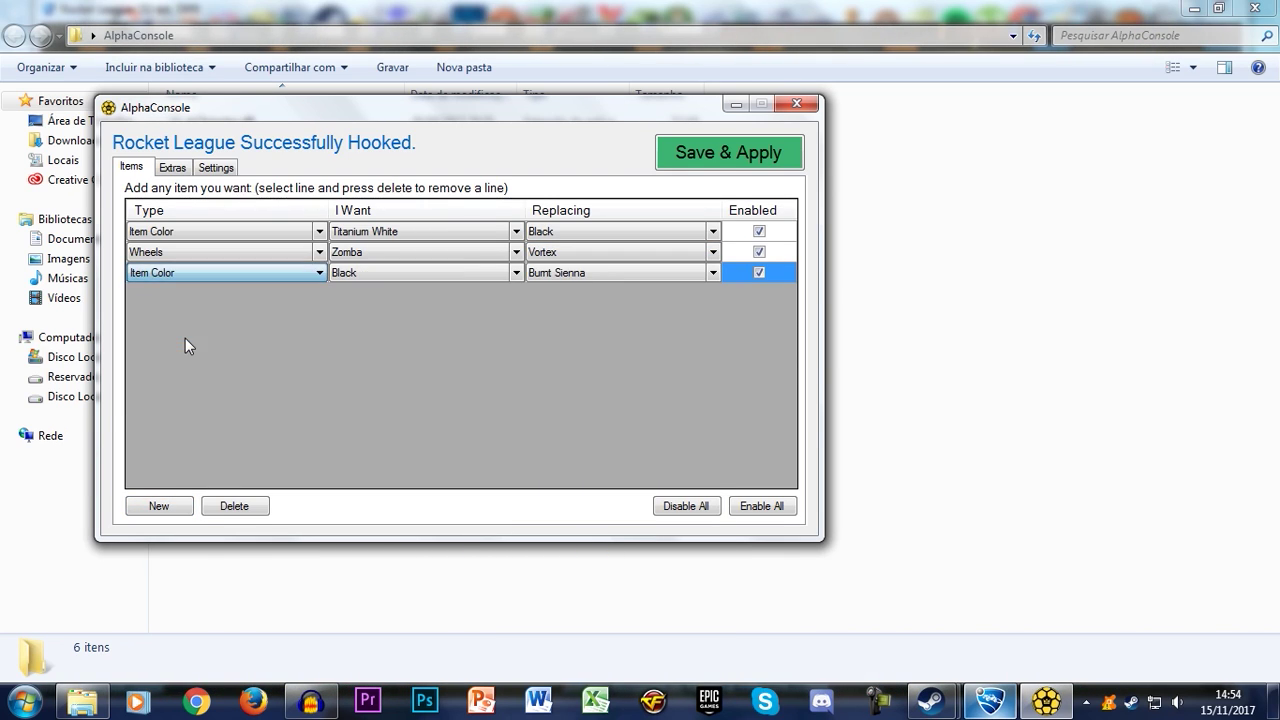
click(489, 274)
click(409, 485)
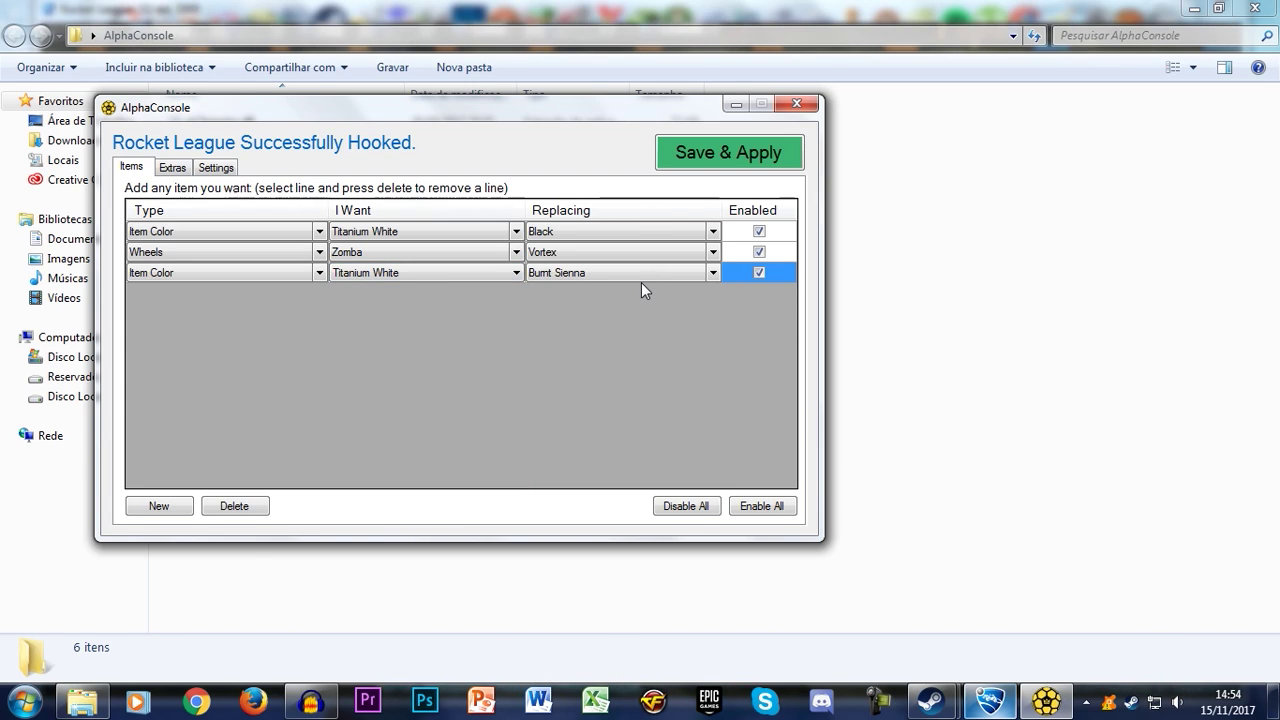
click(634, 275)
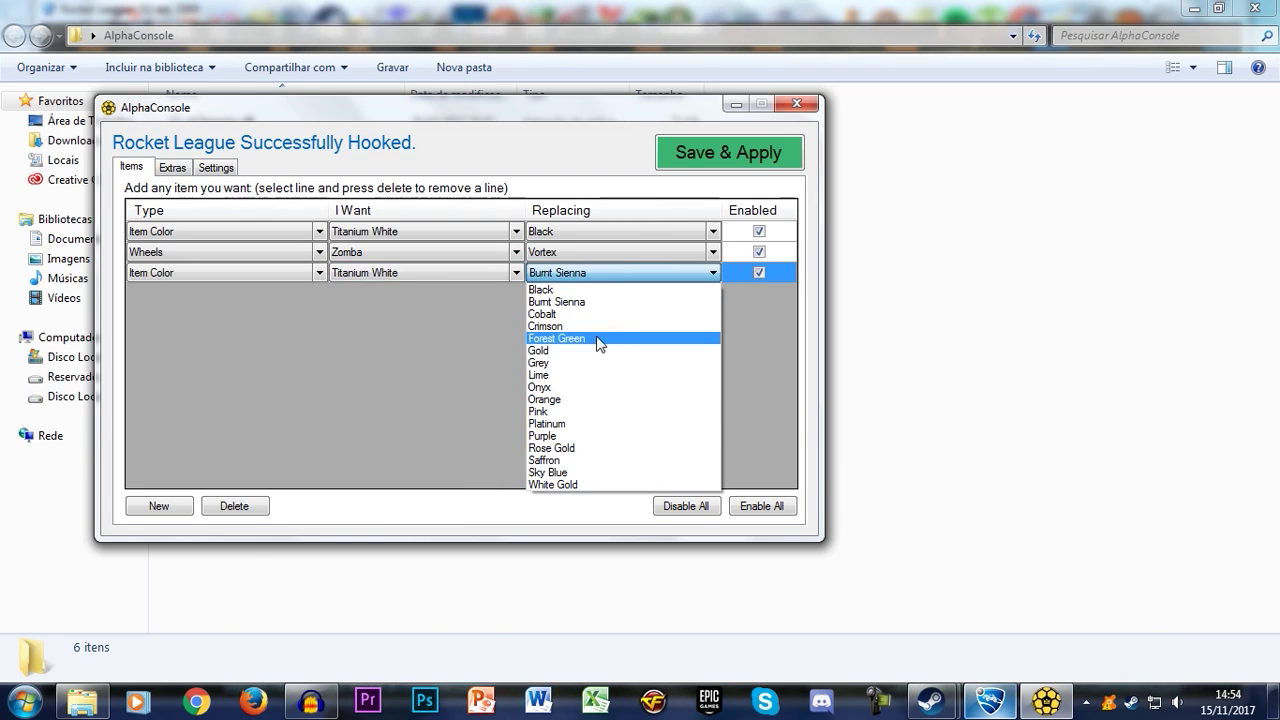
click(592, 400)
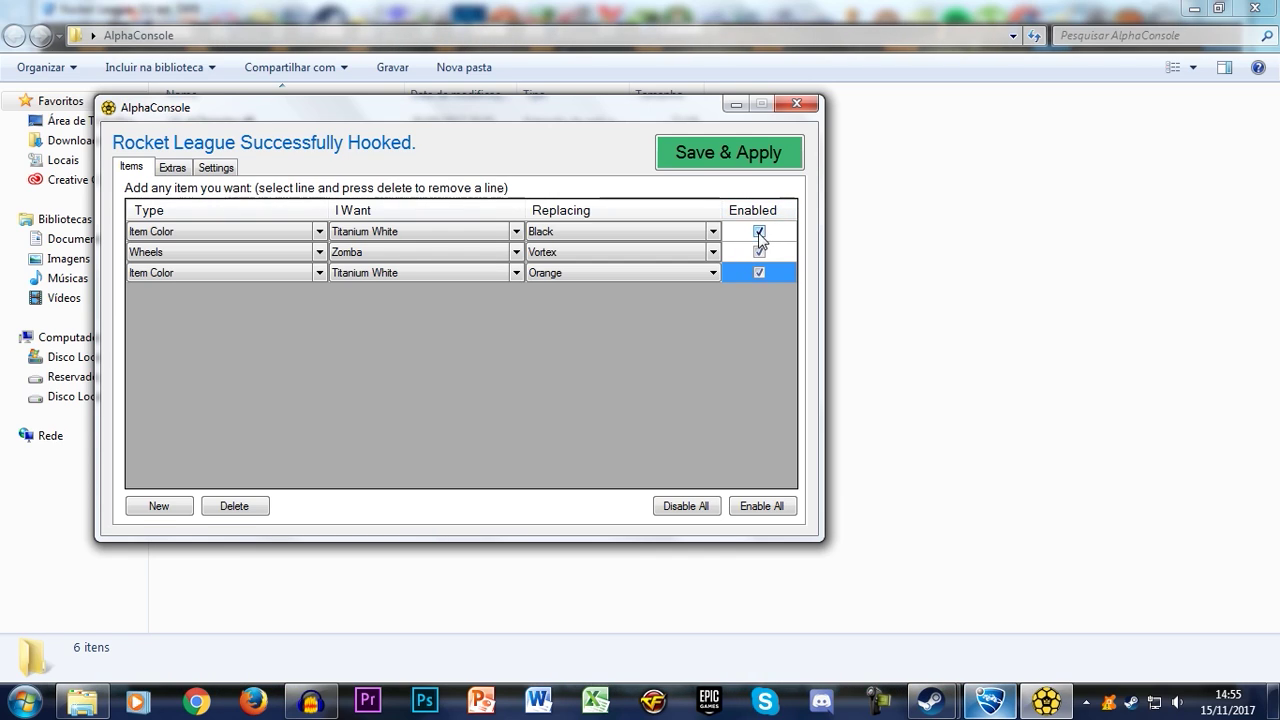
Enable the custom paint finish with white as the Blue Team's primary and accent colors, and return to the item list.
click(172, 168)
click(131, 167)
click(172, 168)
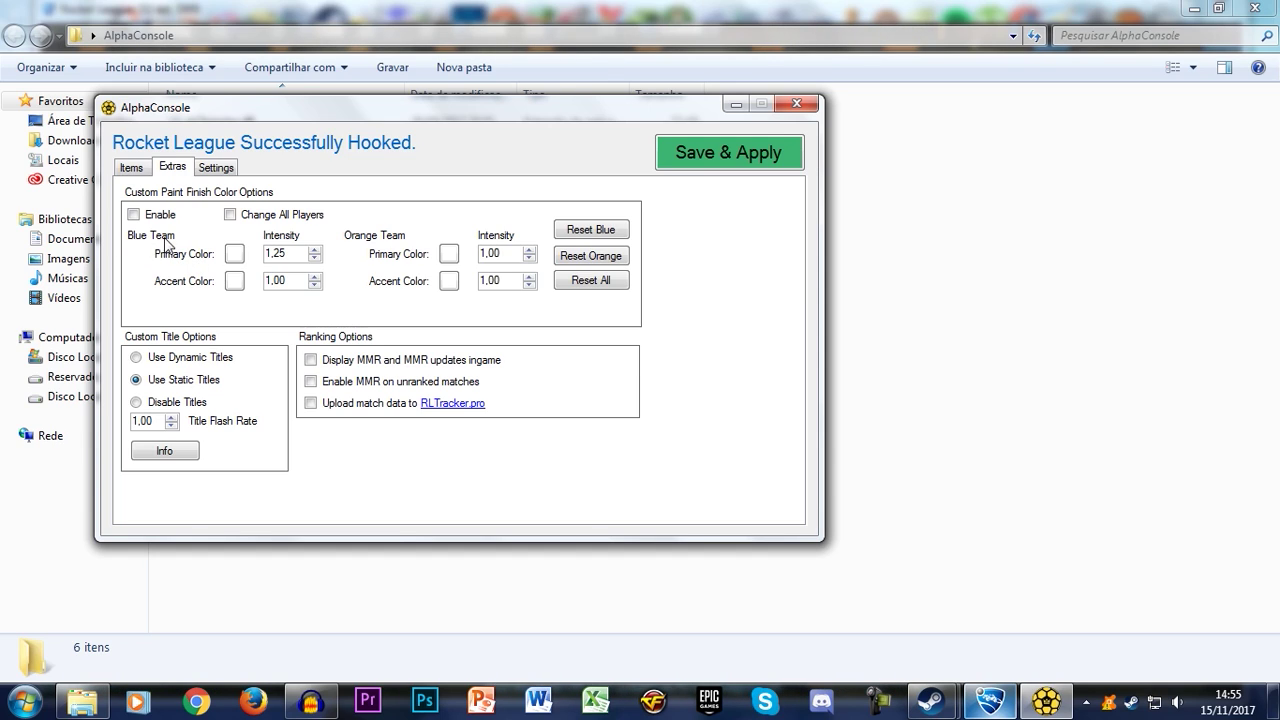
click(233, 254)
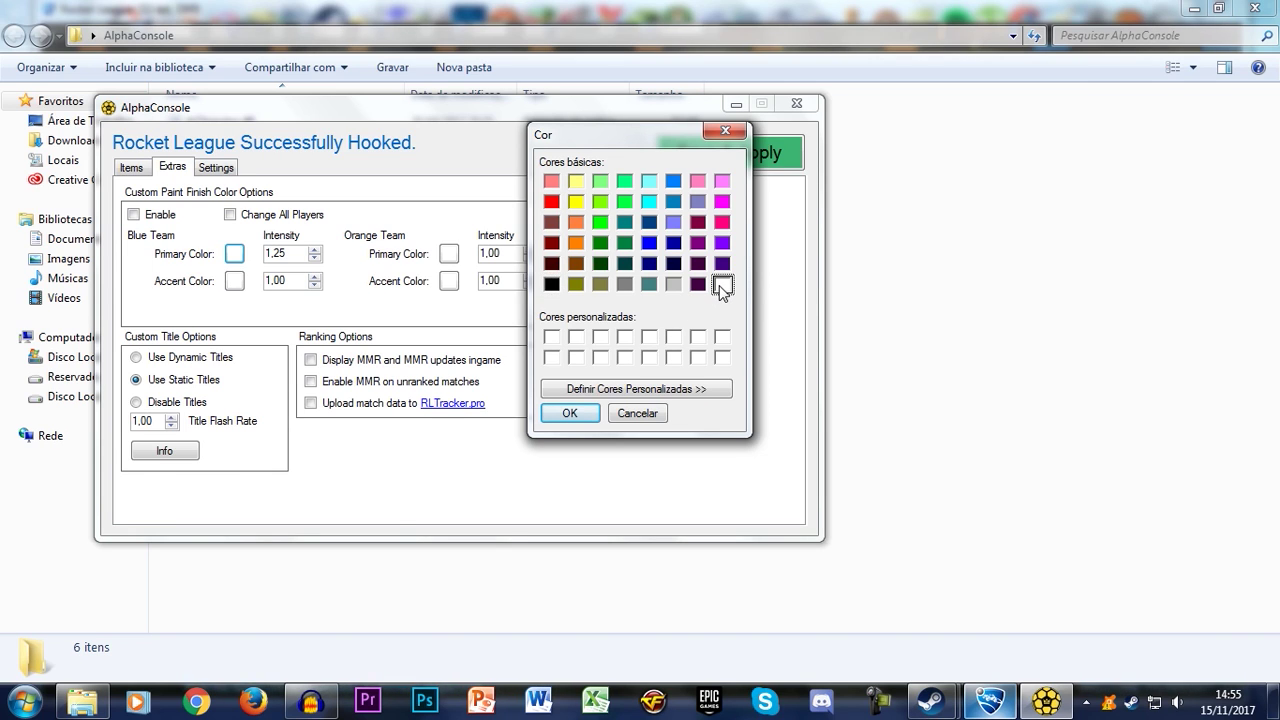
click(569, 413)
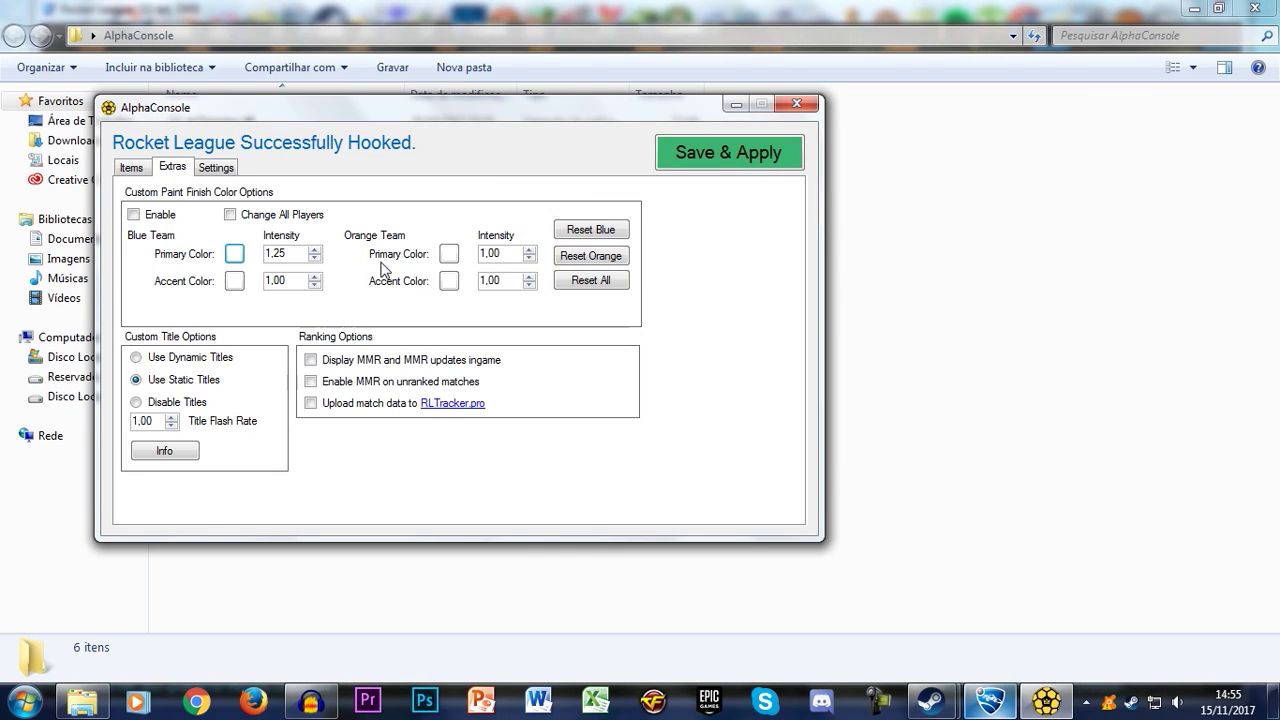
click(228, 283)
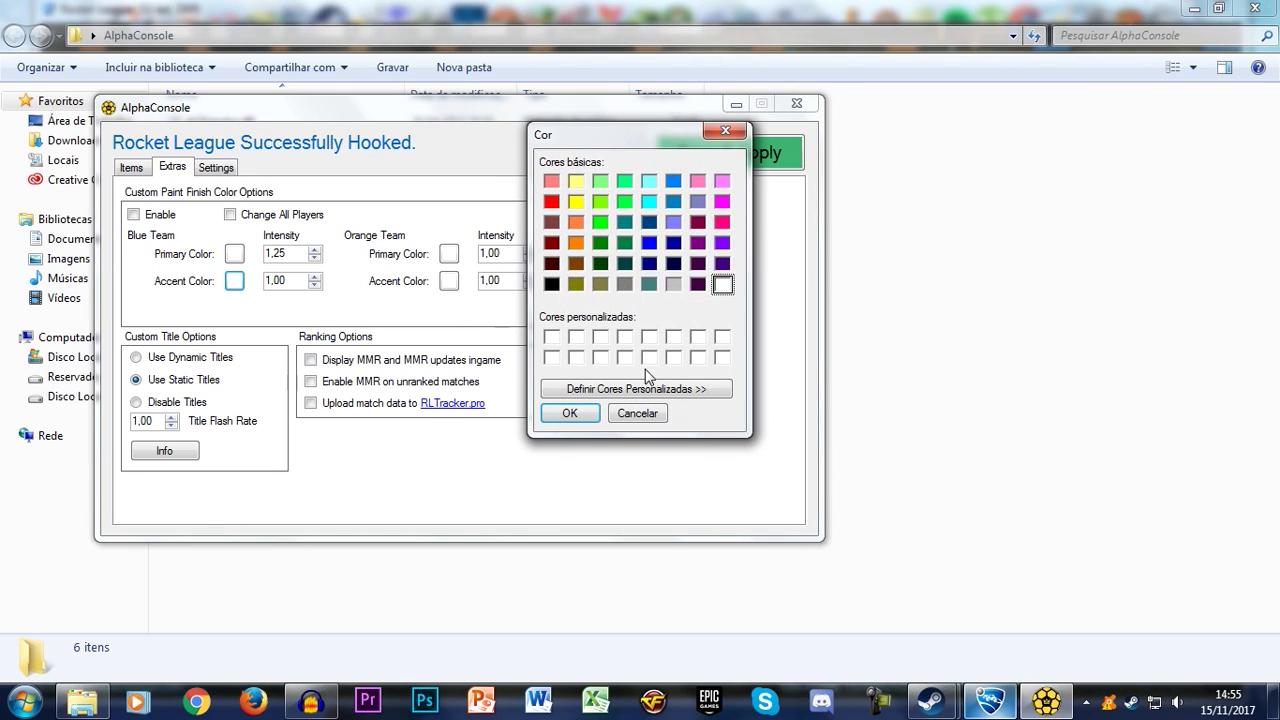
click(569, 413)
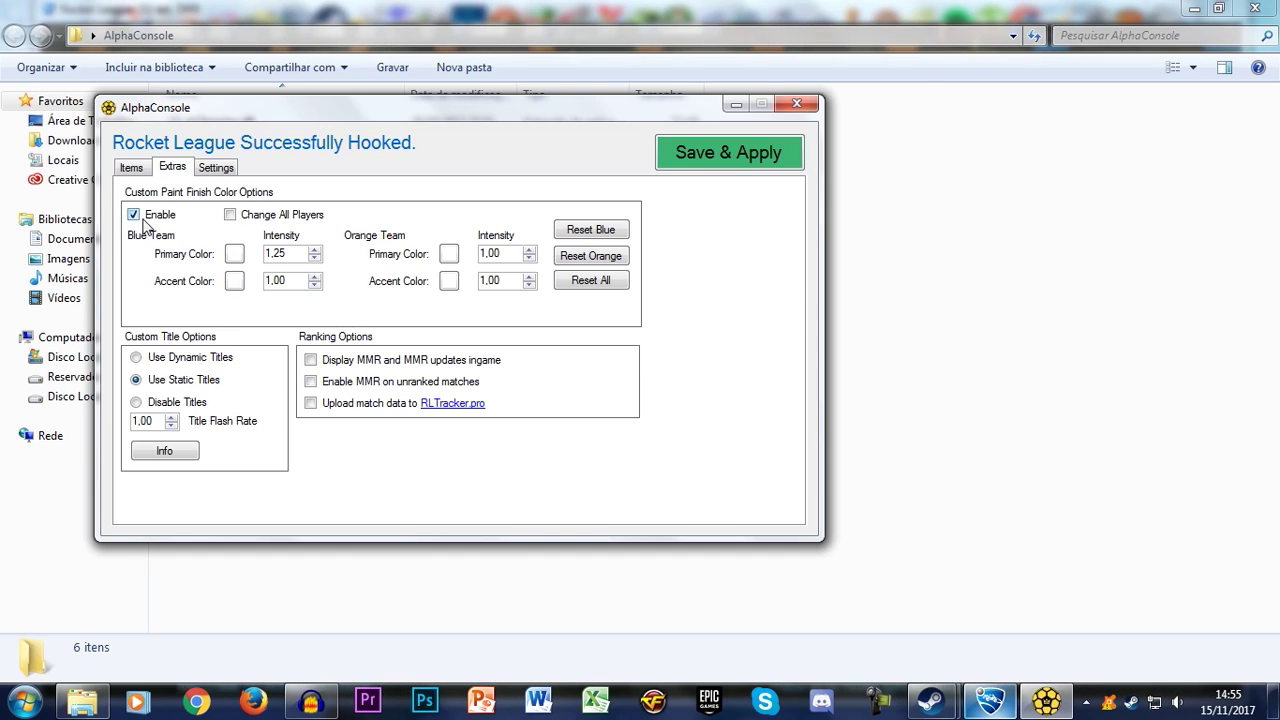
click(133, 168)
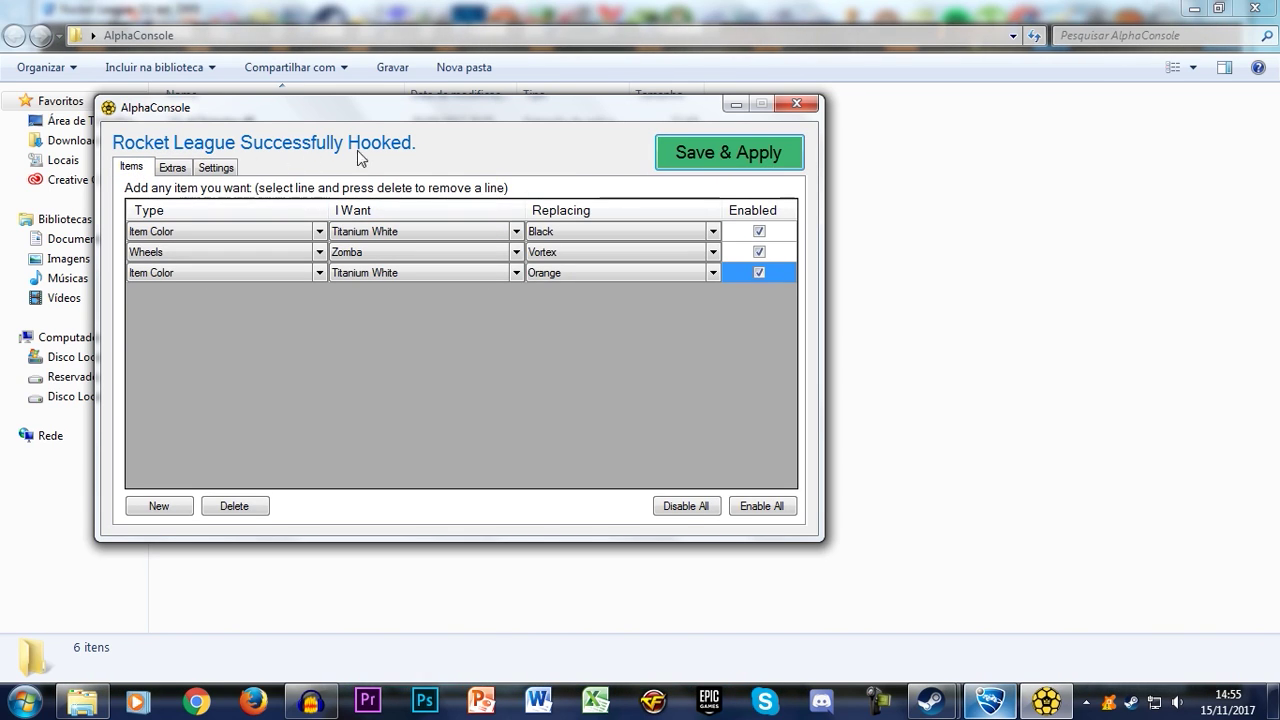
Switch to Rocket League and examine the car's paint and wheels from several angles.
click(1001, 708)
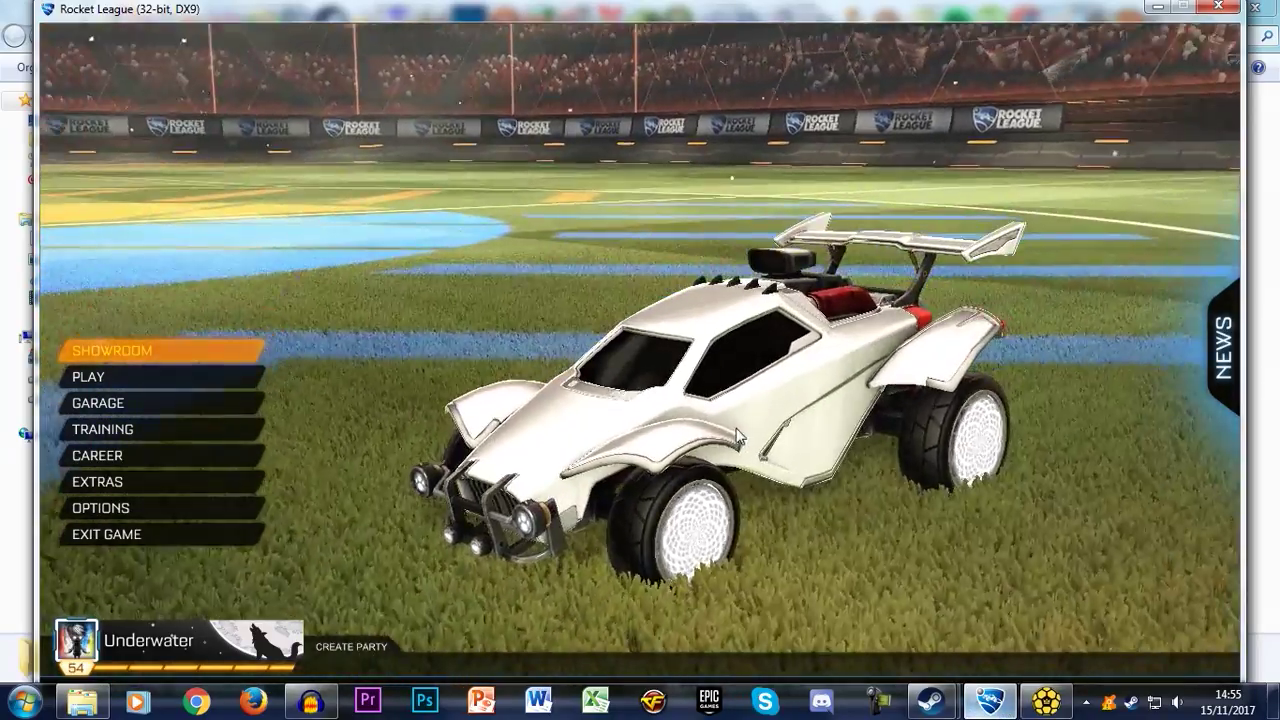
drag(785, 423, 778, 392)
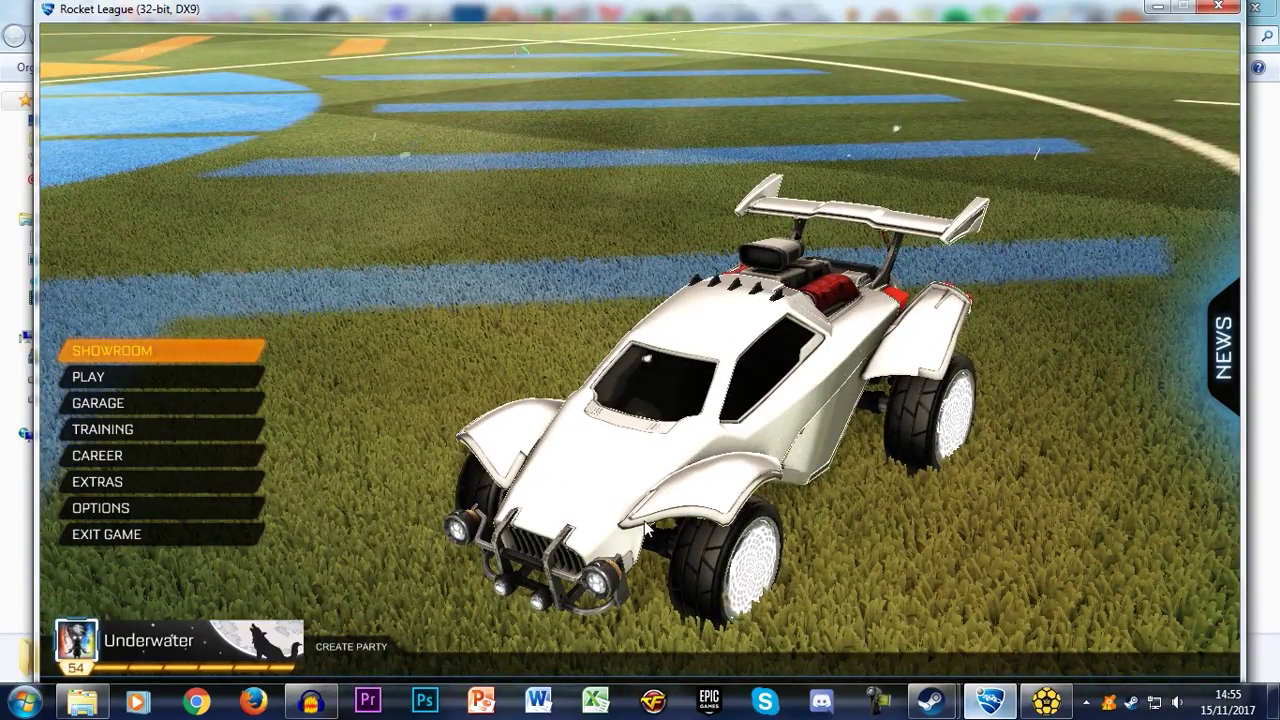
drag(789, 480, 663, 414)
Open the car customization in the garage and try the Kilowatt and Snakeskin decals on the blue car.
click(65, 414)
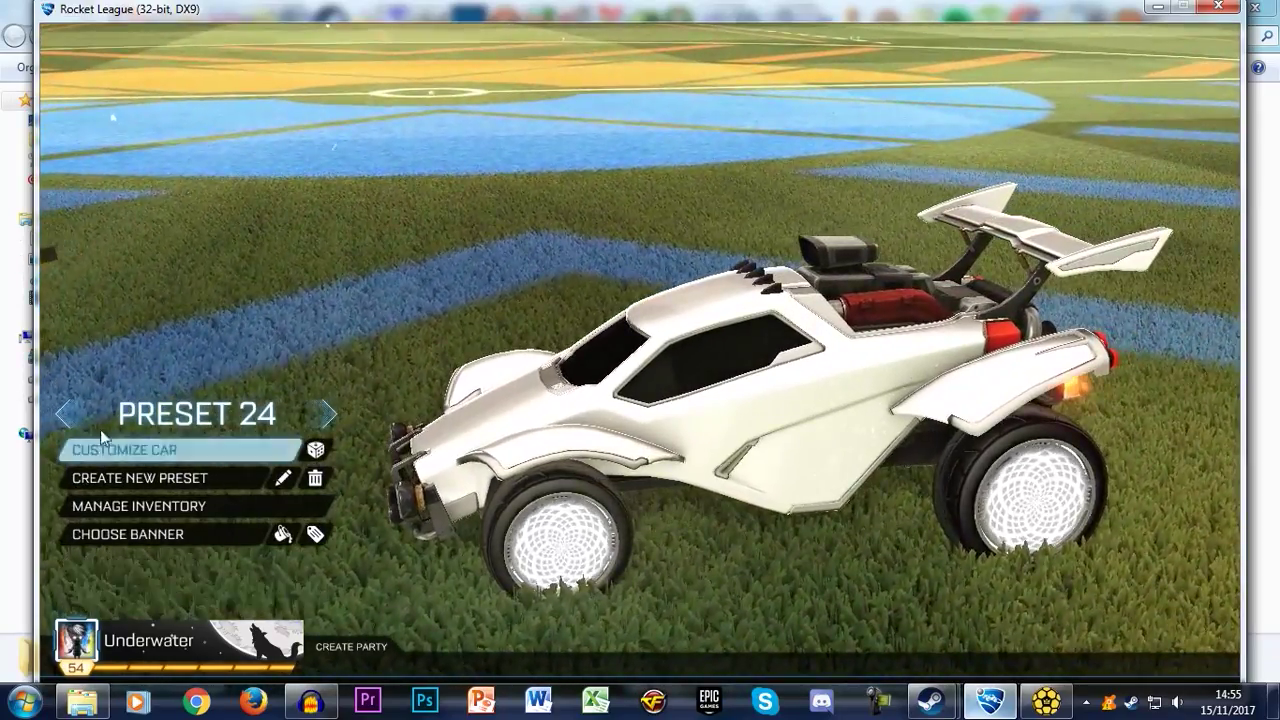
click(100, 432)
click(176, 66)
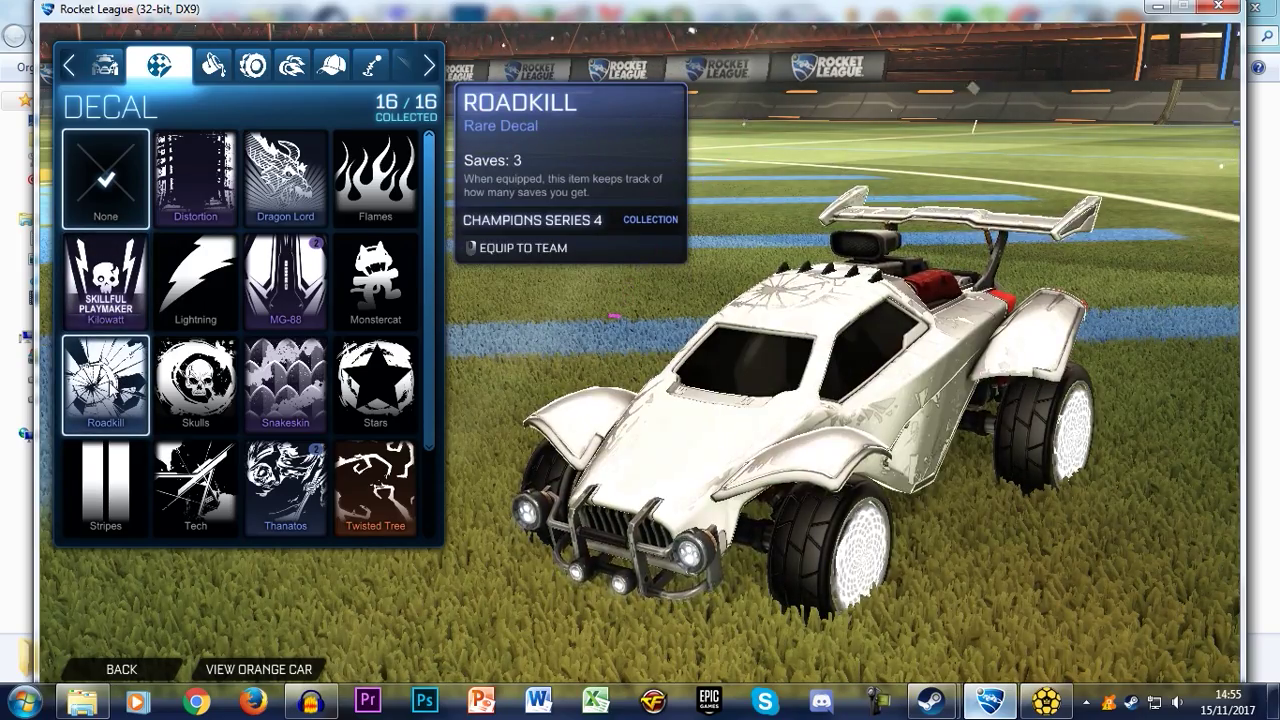
click(106, 325)
drag(700, 405, 706, 459)
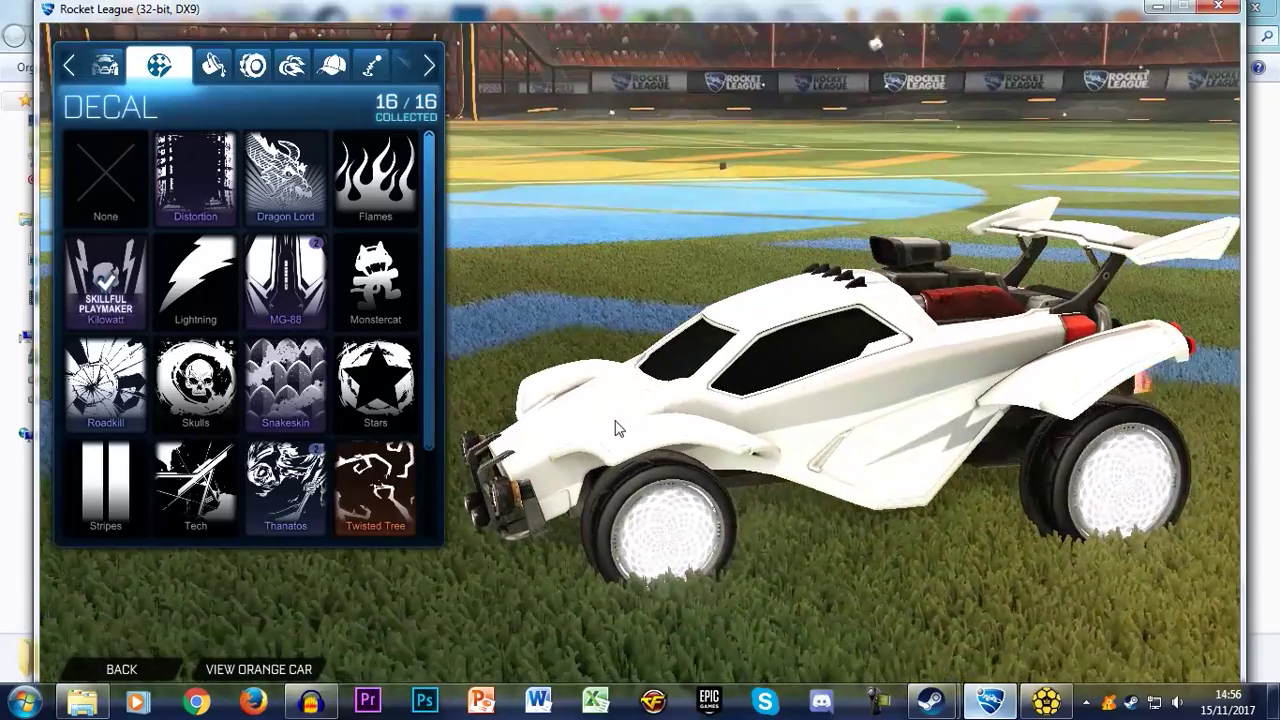
mouse_move(686, 378)
mouse_down()
mouse_move(808, 400)
mouse_move(840, 460)
mouse_move(681, 360)
mouse_up()
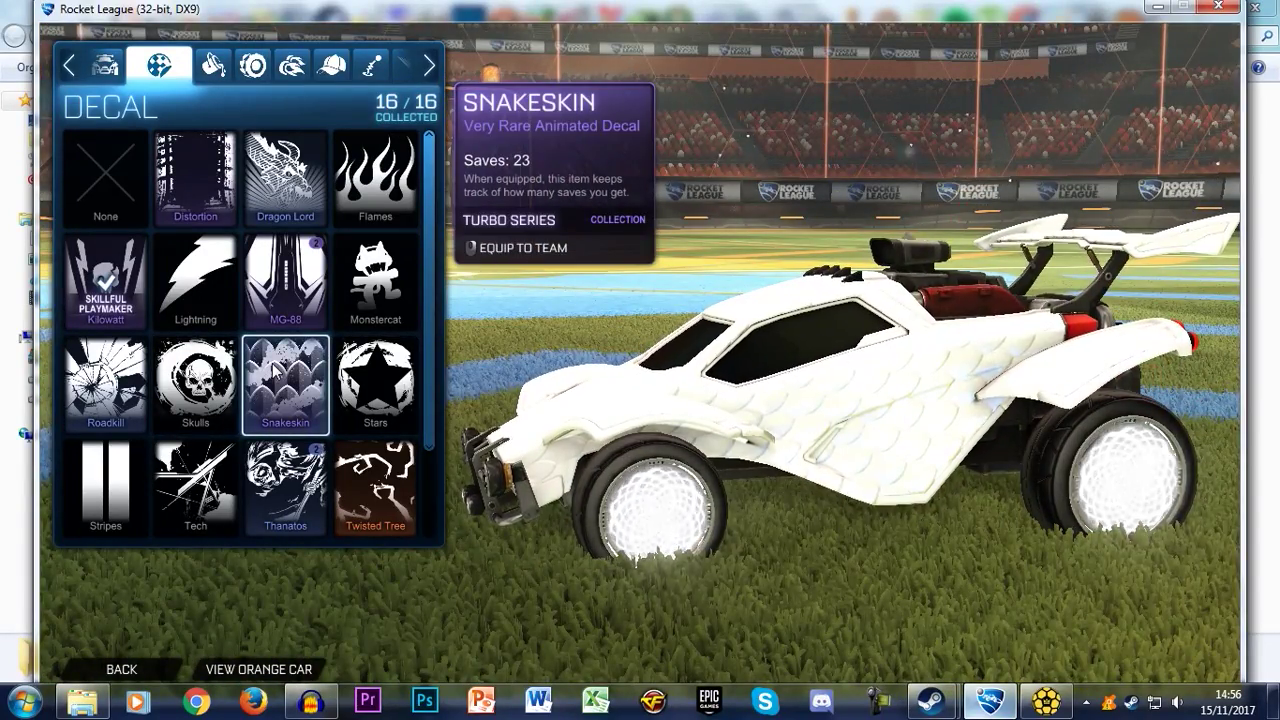
drag(602, 384, 643, 366)
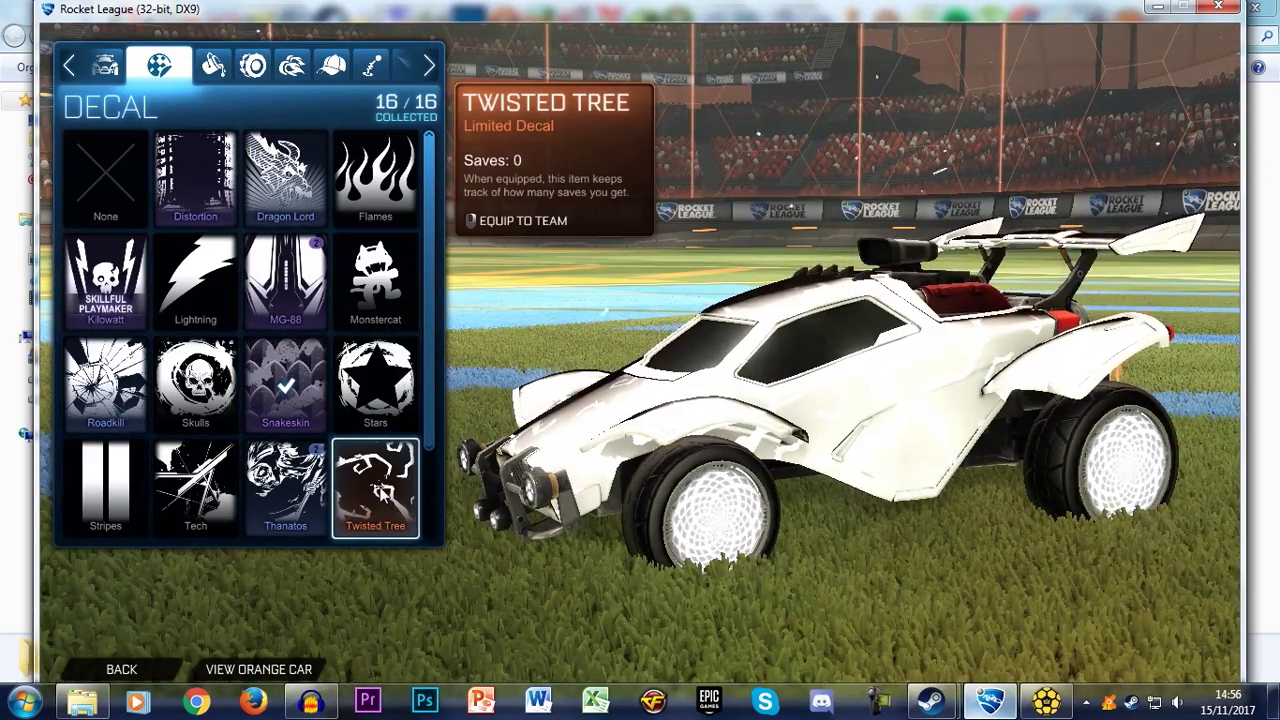
scroll(375, 485, down, 1)
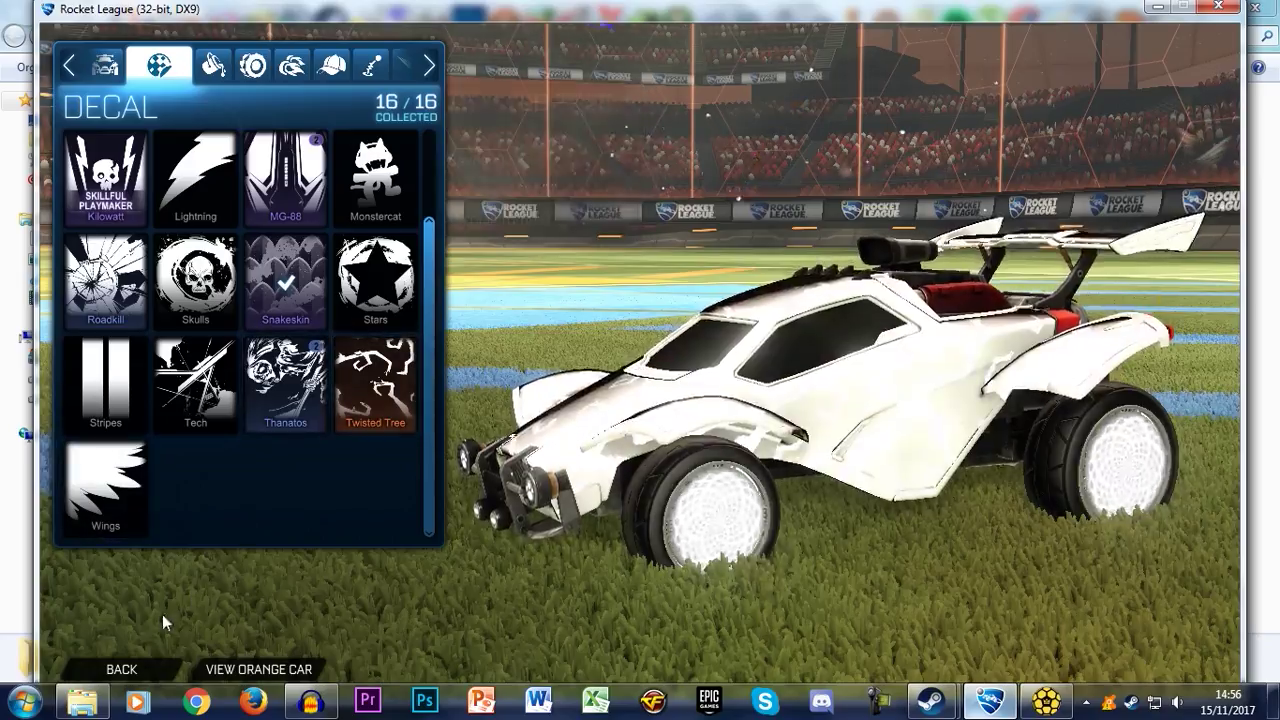
Set the car's decal back to None and return to the main menu.
click(122, 667)
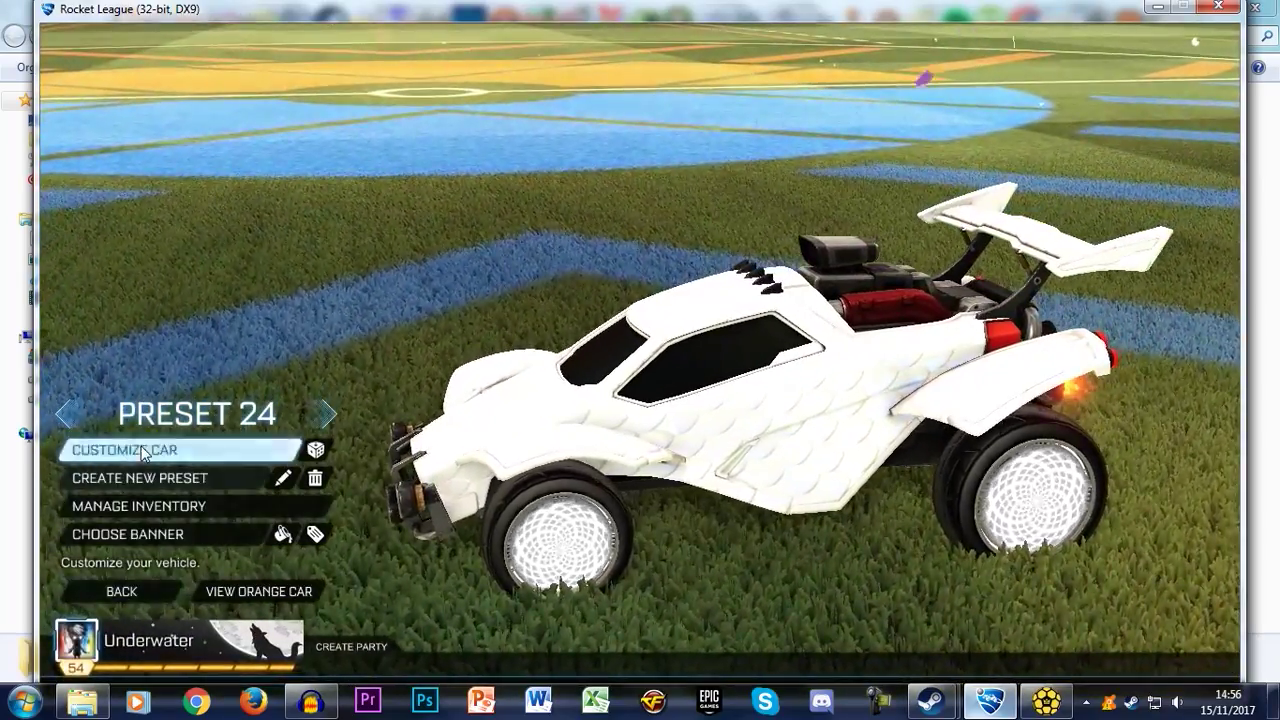
click(141, 450)
click(172, 66)
click(106, 183)
click(152, 668)
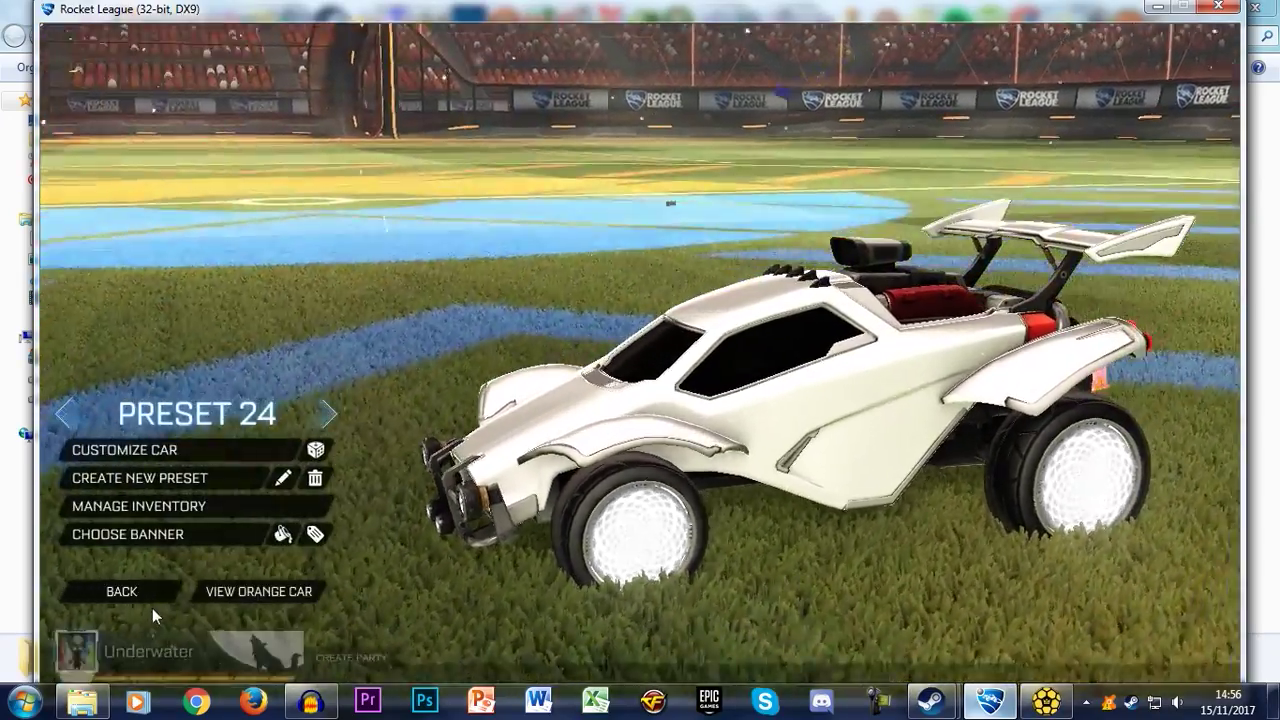
click(146, 594)
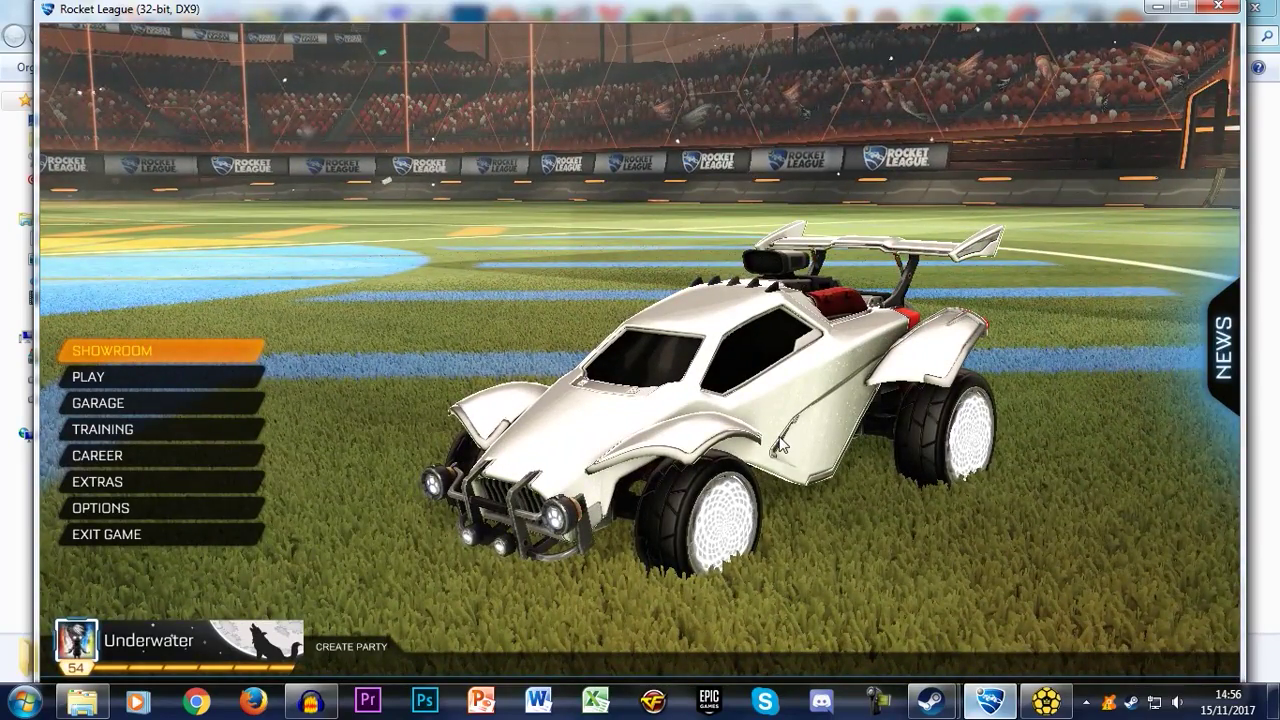
Switch to AlphaConsole, change the first Item Color line's wanted color to Black, and disable that line.
click(1045, 697)
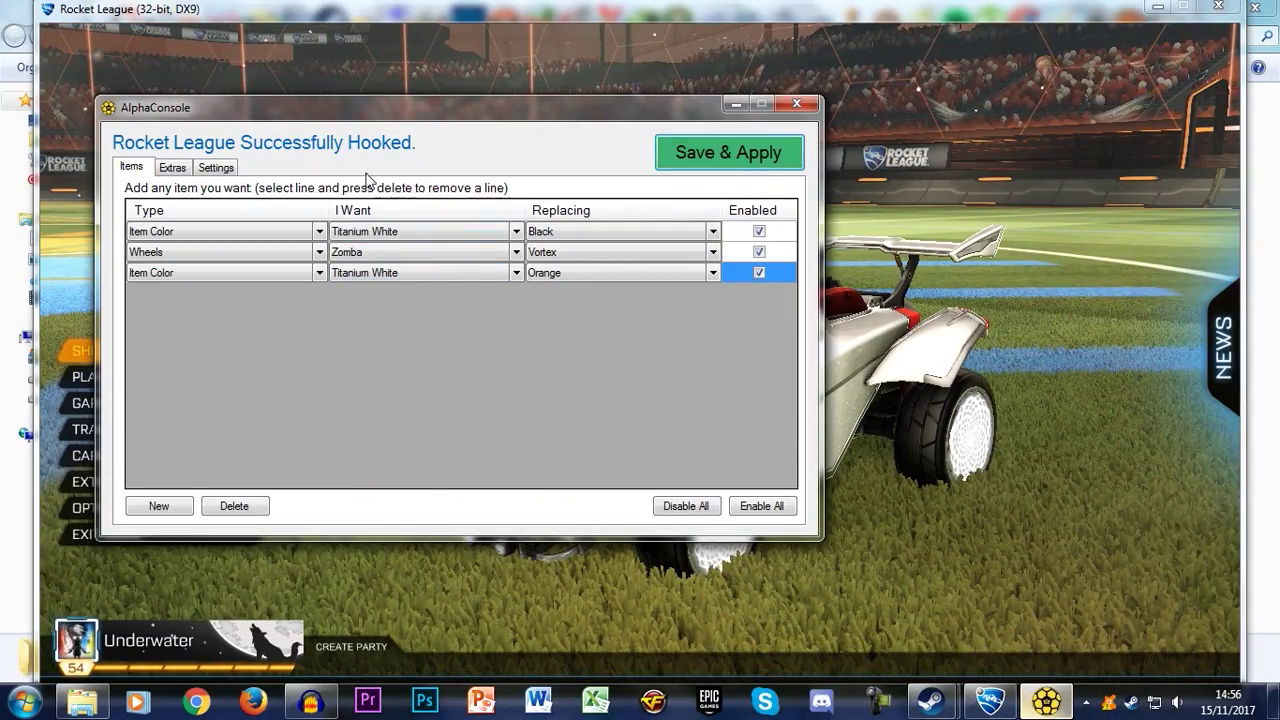
drag(339, 115, 380, 118)
click(426, 234)
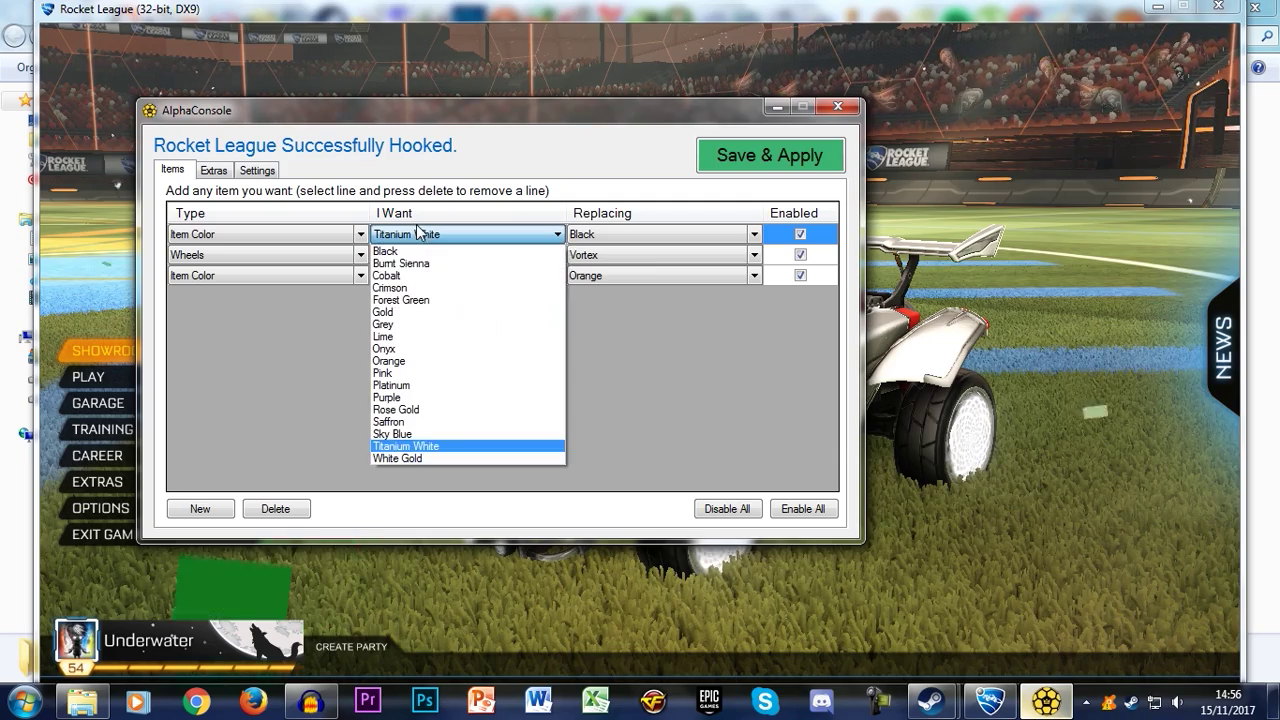
click(410, 262)
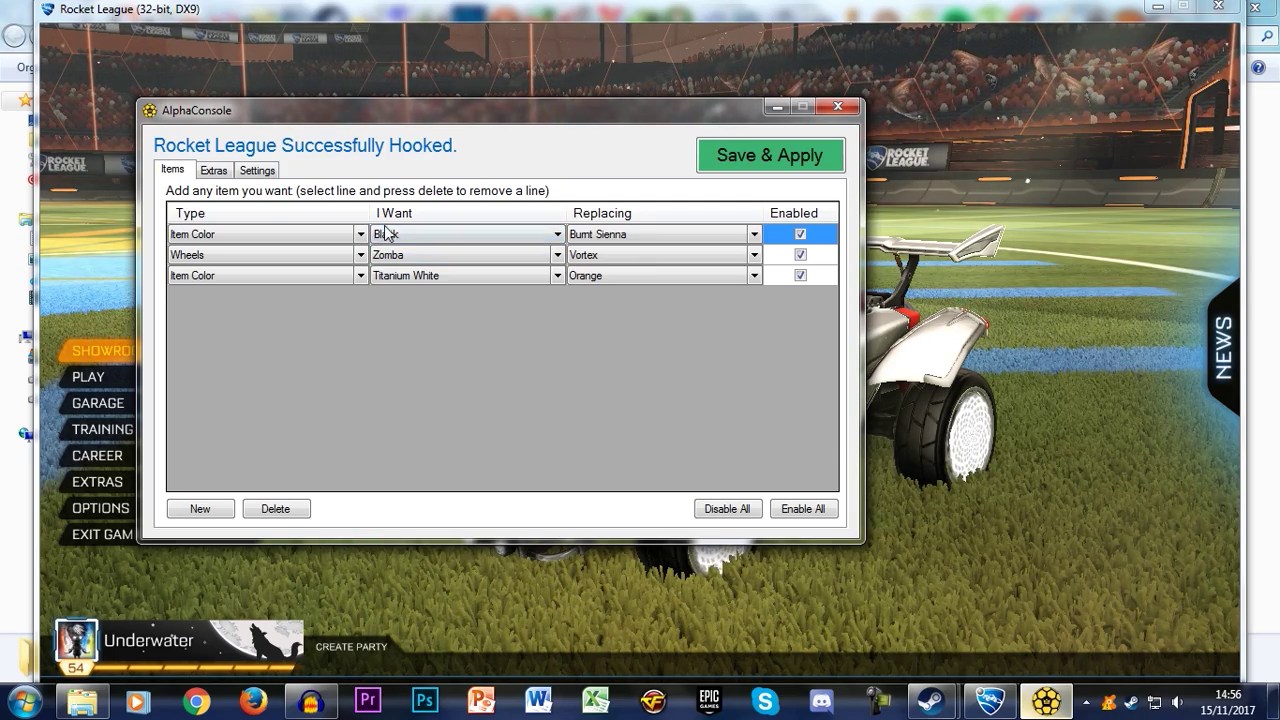
click(395, 234)
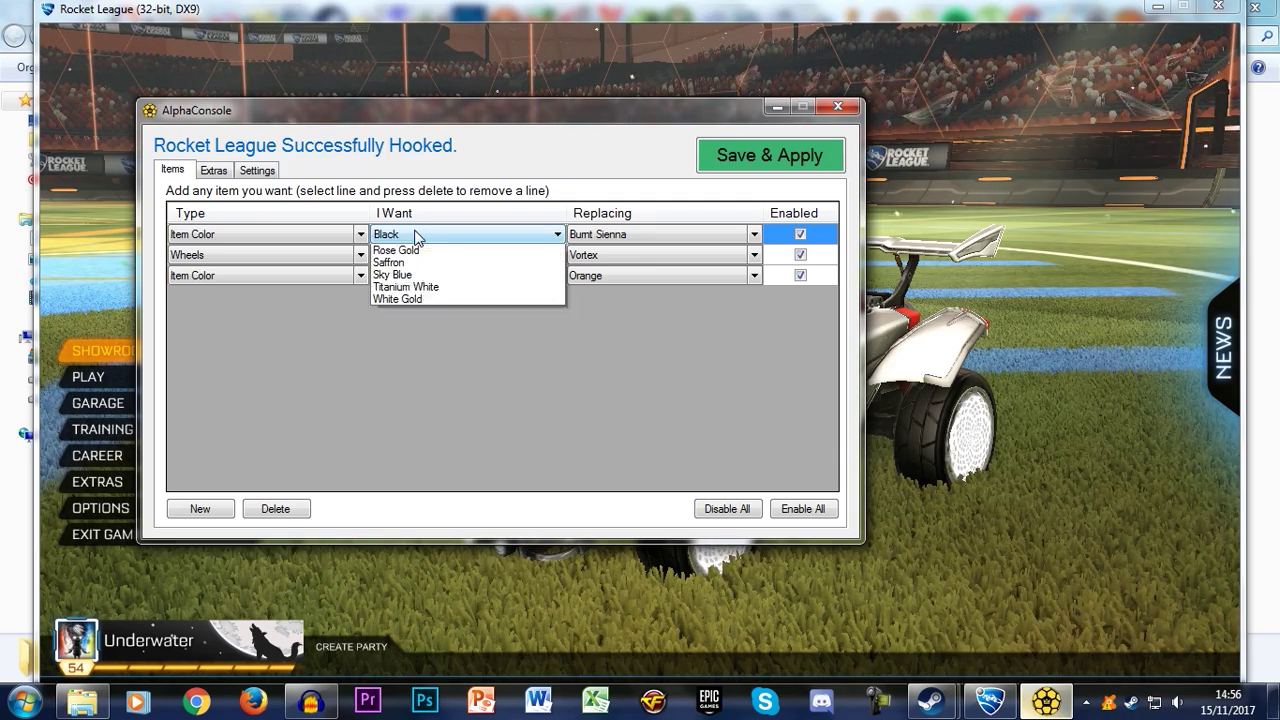
click(630, 355)
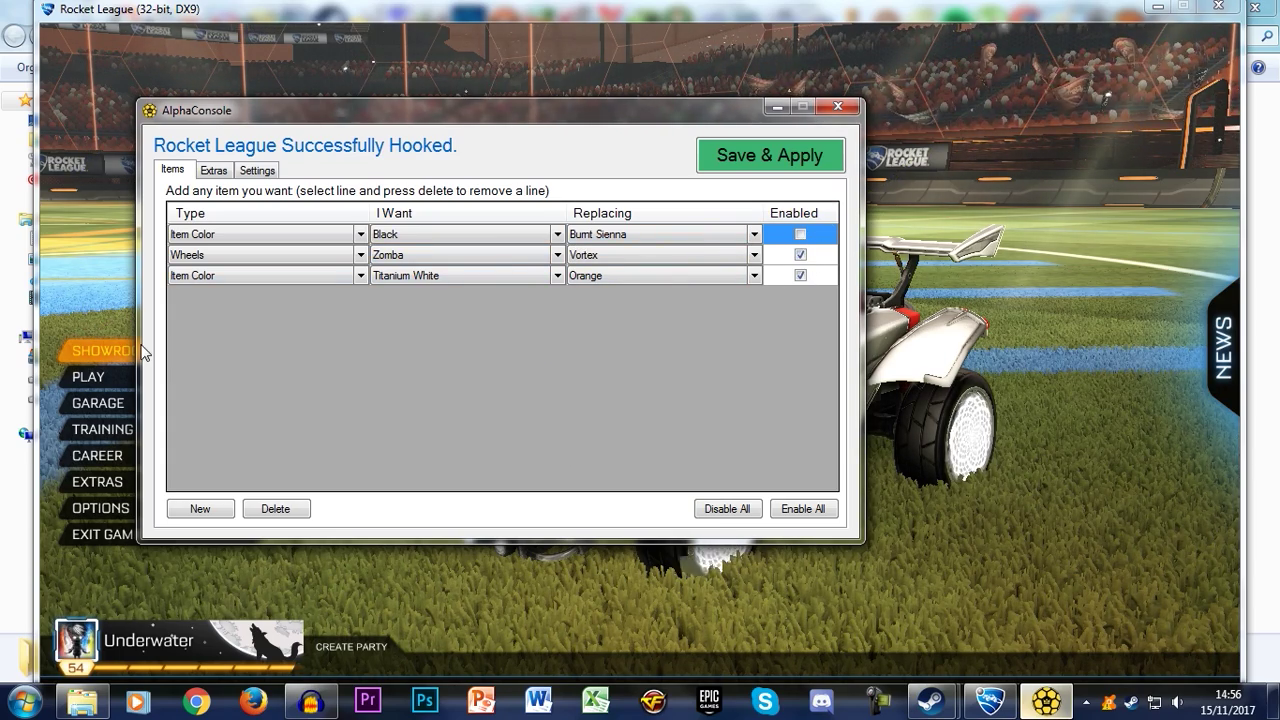
Change the wanted color of the Item Color line that replaces Orange to Black.
click(404, 281)
scroll(415, 350, up, 3)
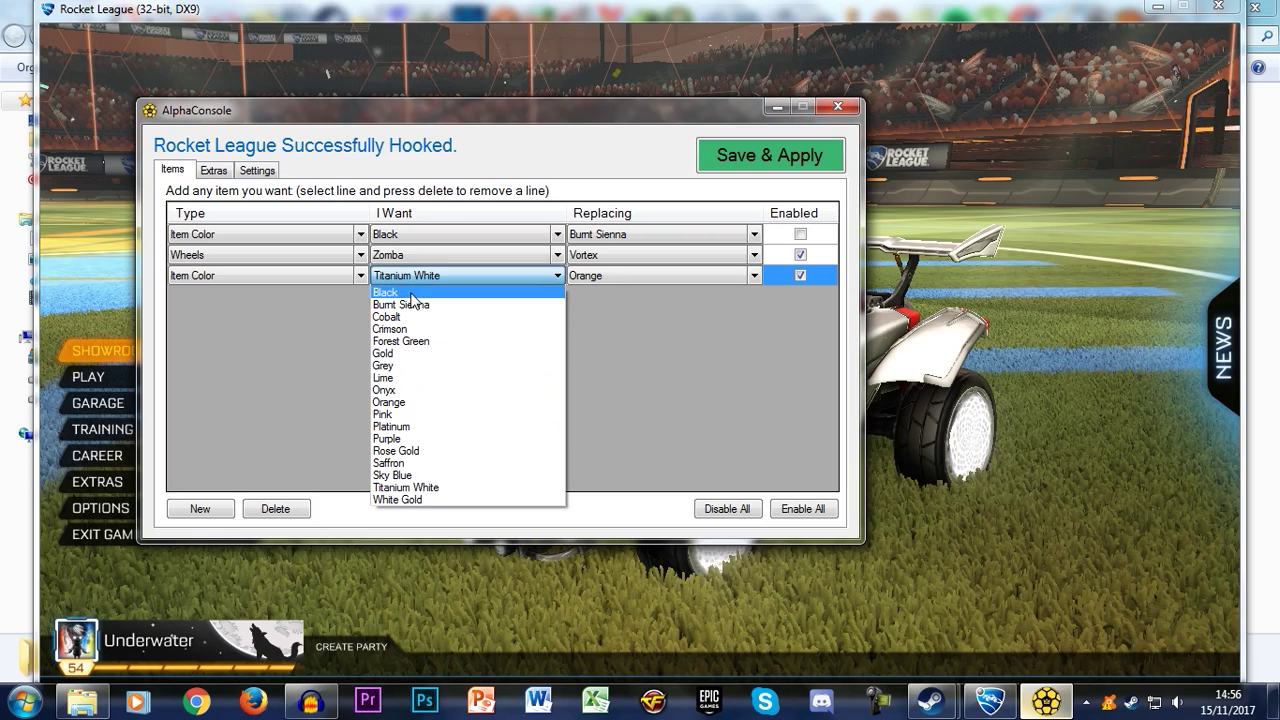
click(412, 293)
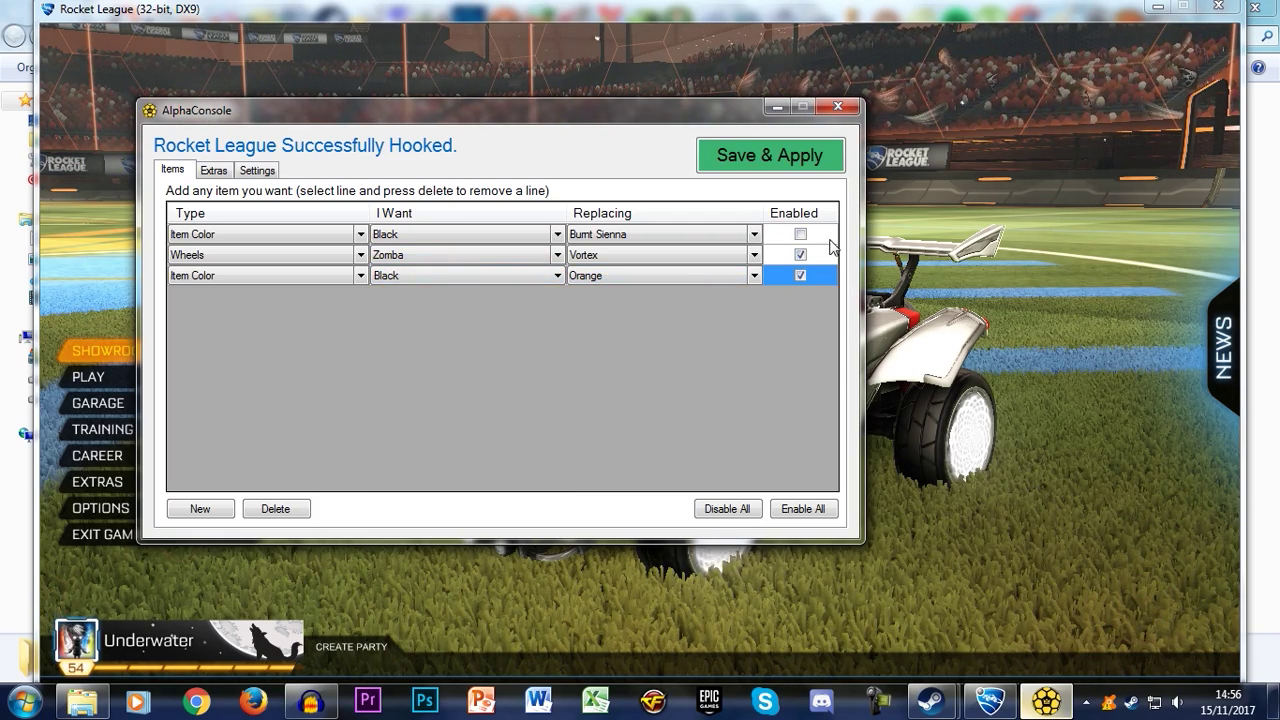
Set the Blue Team's custom primary and accent paint colors to black.
click(214, 171)
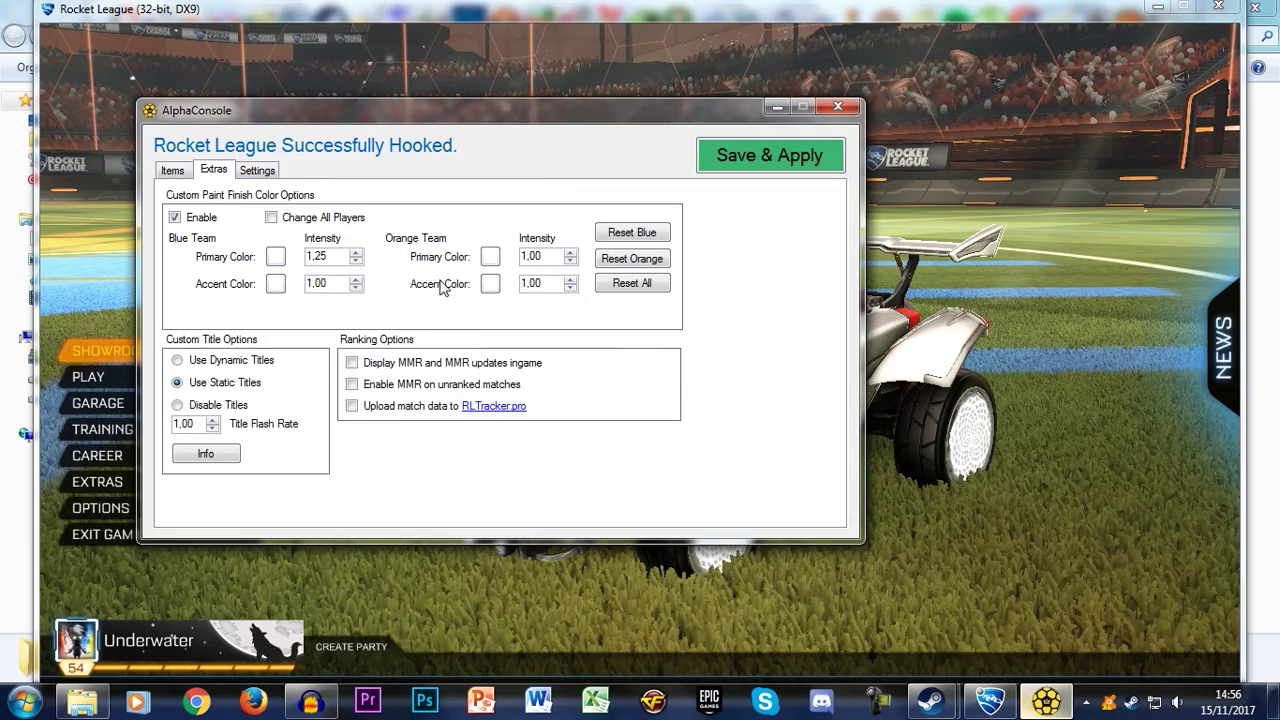
click(276, 258)
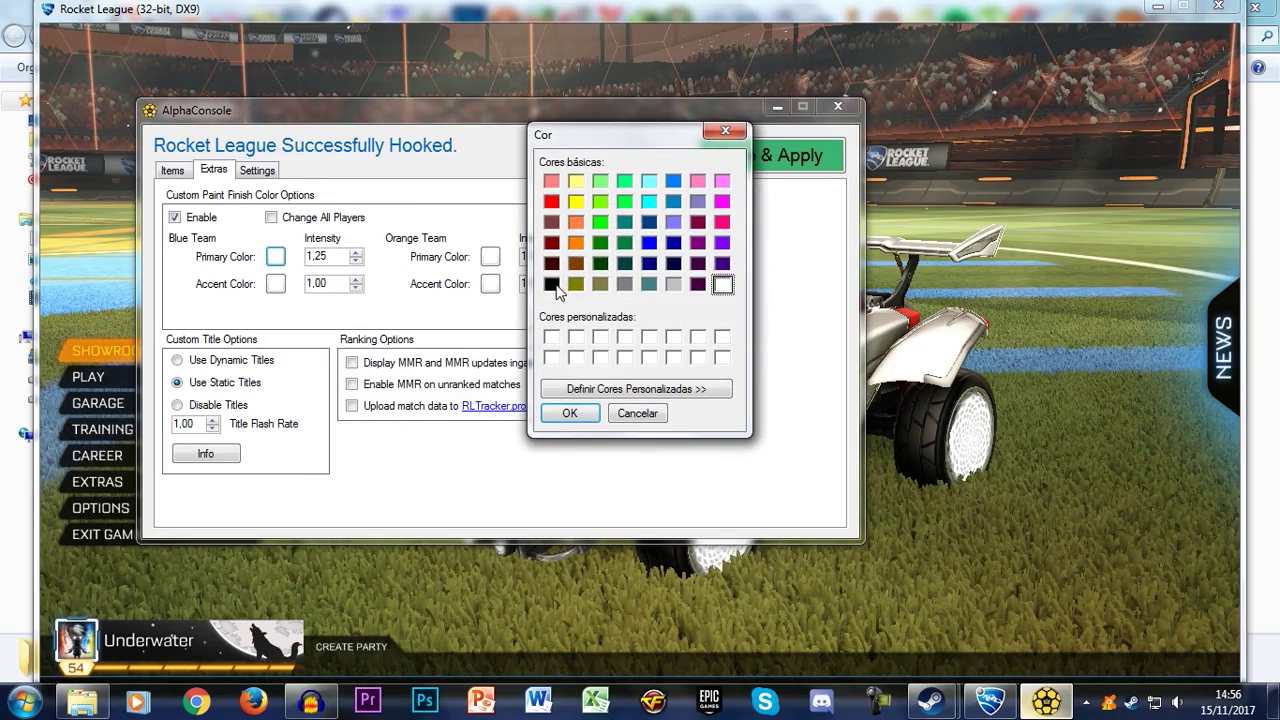
click(572, 418)
click(276, 283)
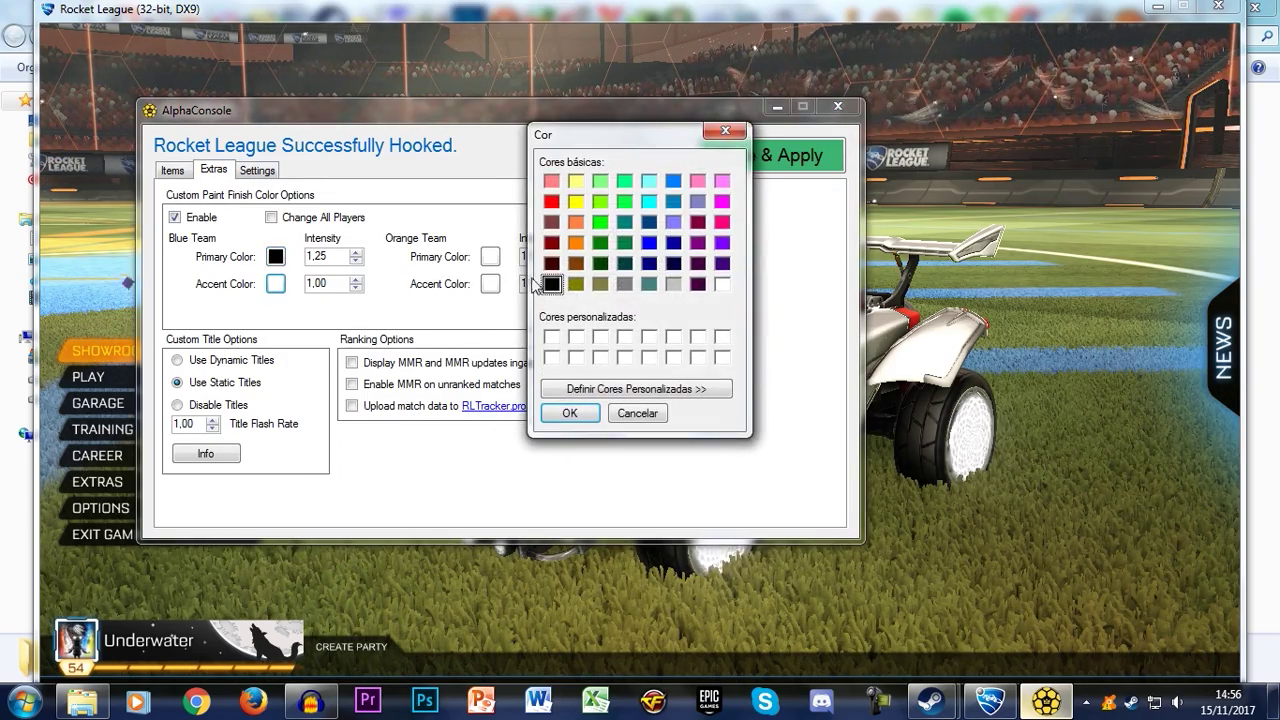
click(568, 413)
Set the Orange Team's custom primary and accent paint colors to black.
click(490, 256)
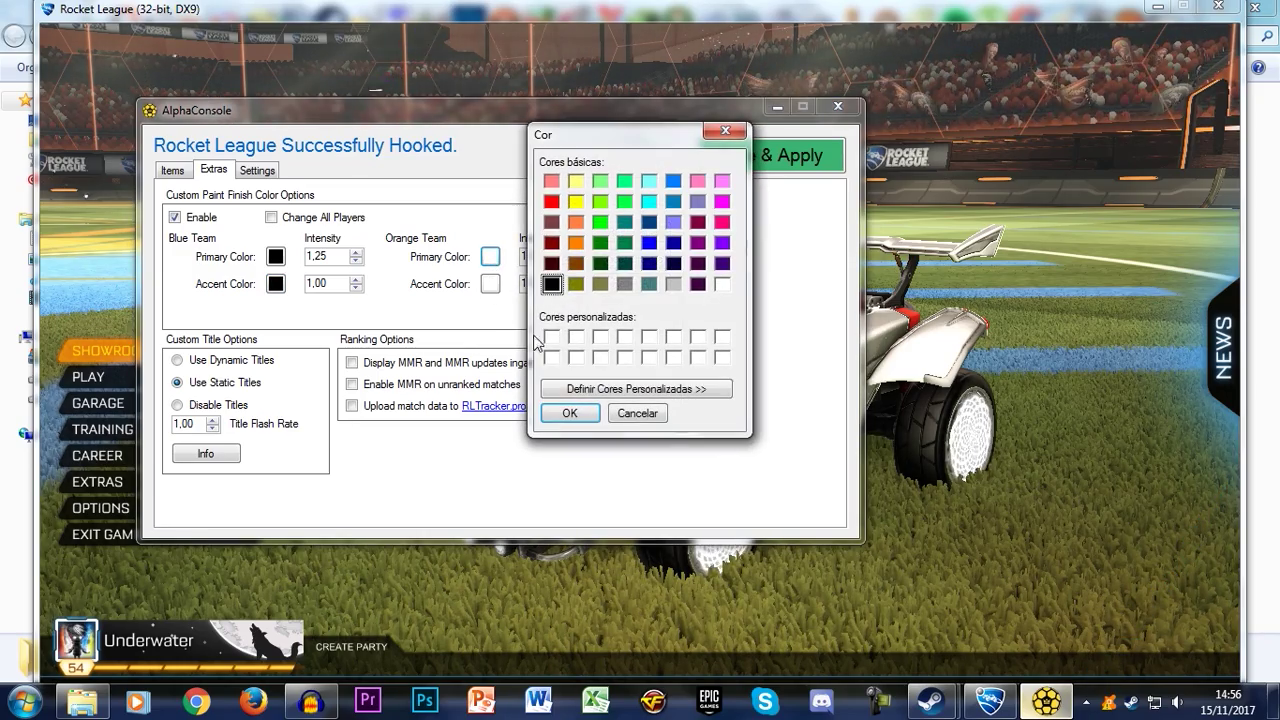
click(572, 413)
click(490, 283)
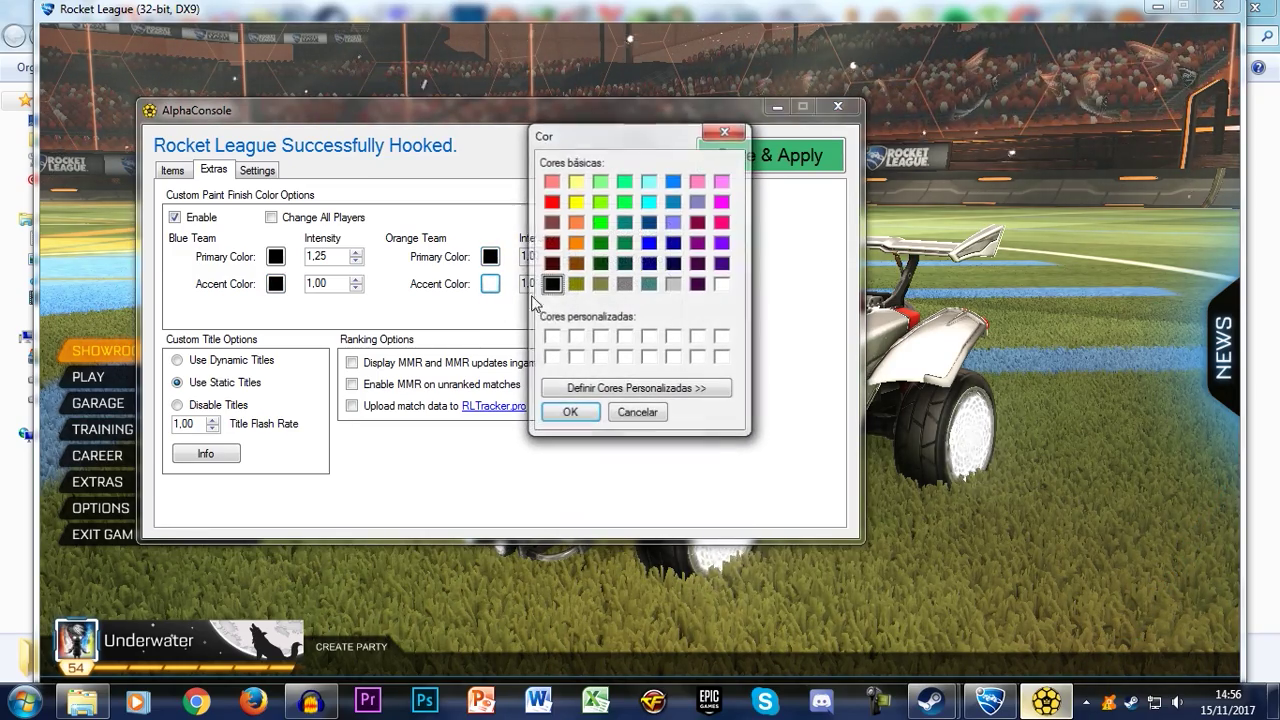
click(570, 413)
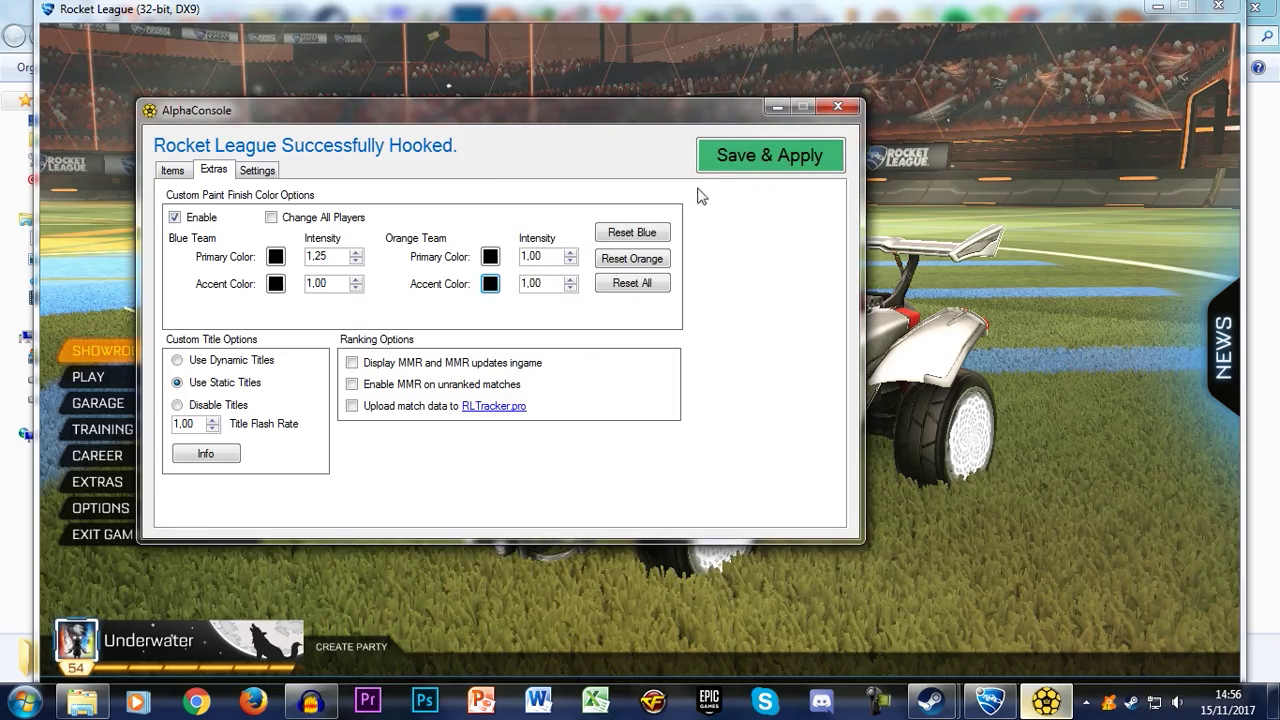
Switch to Rocket League, open the garage, toggle the displayed team car, and rotate it to inspect the applied colors.
click(1028, 430)
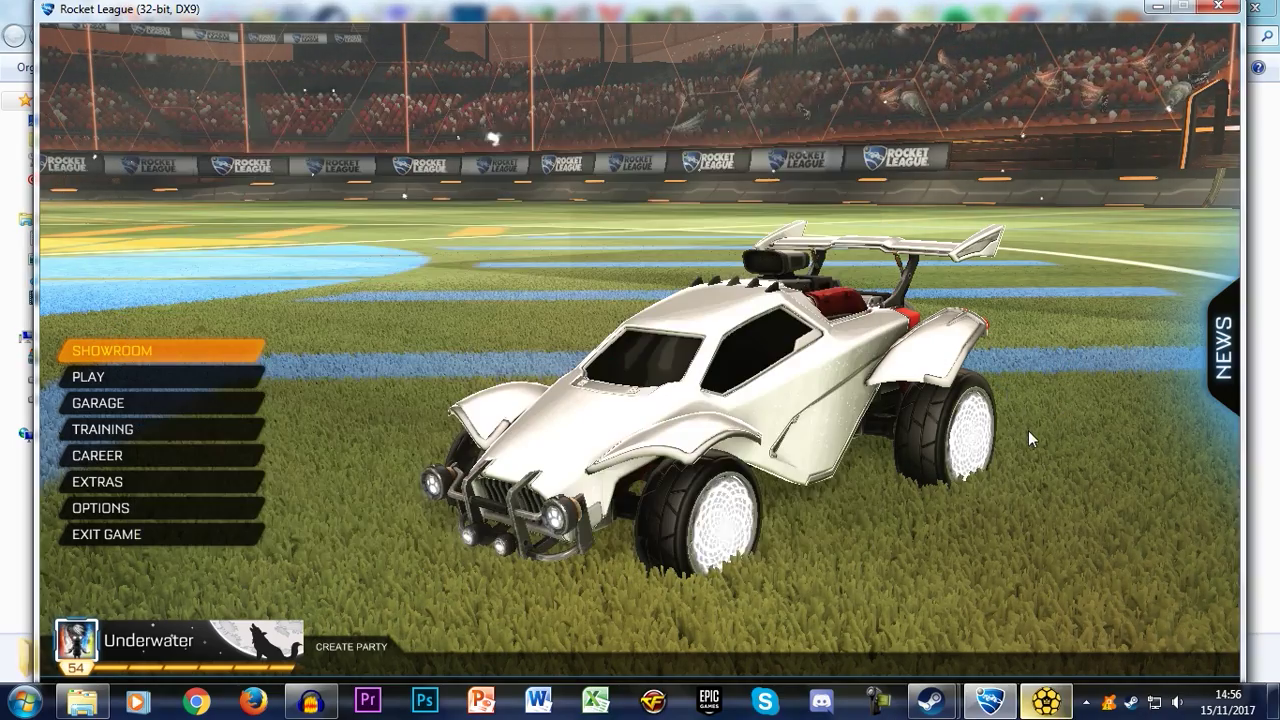
click(107, 405)
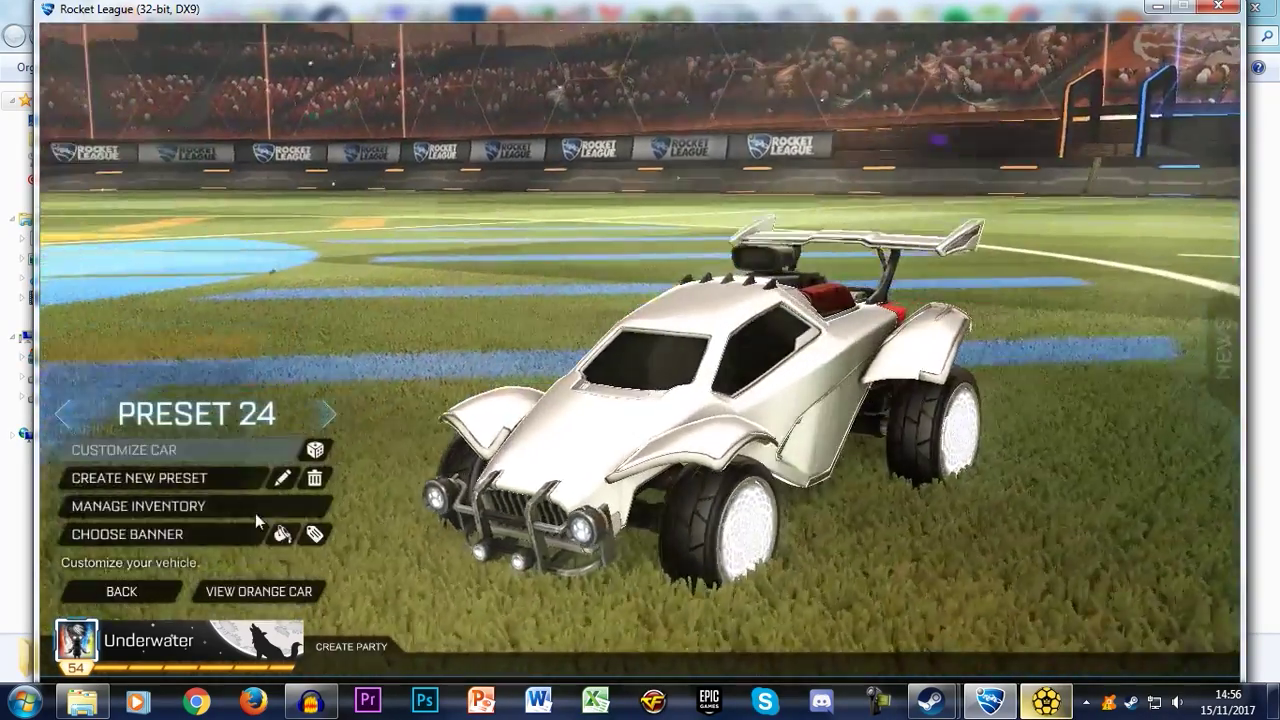
click(252, 589)
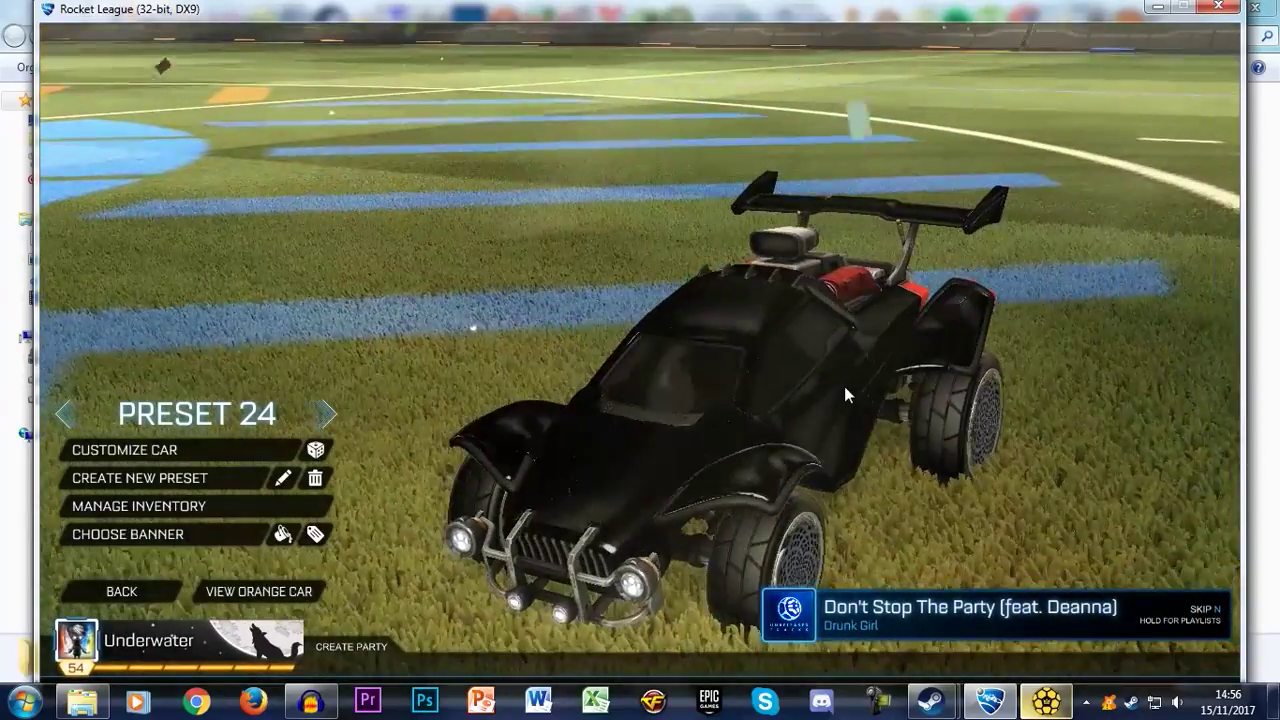
drag(844, 396, 427, 400)
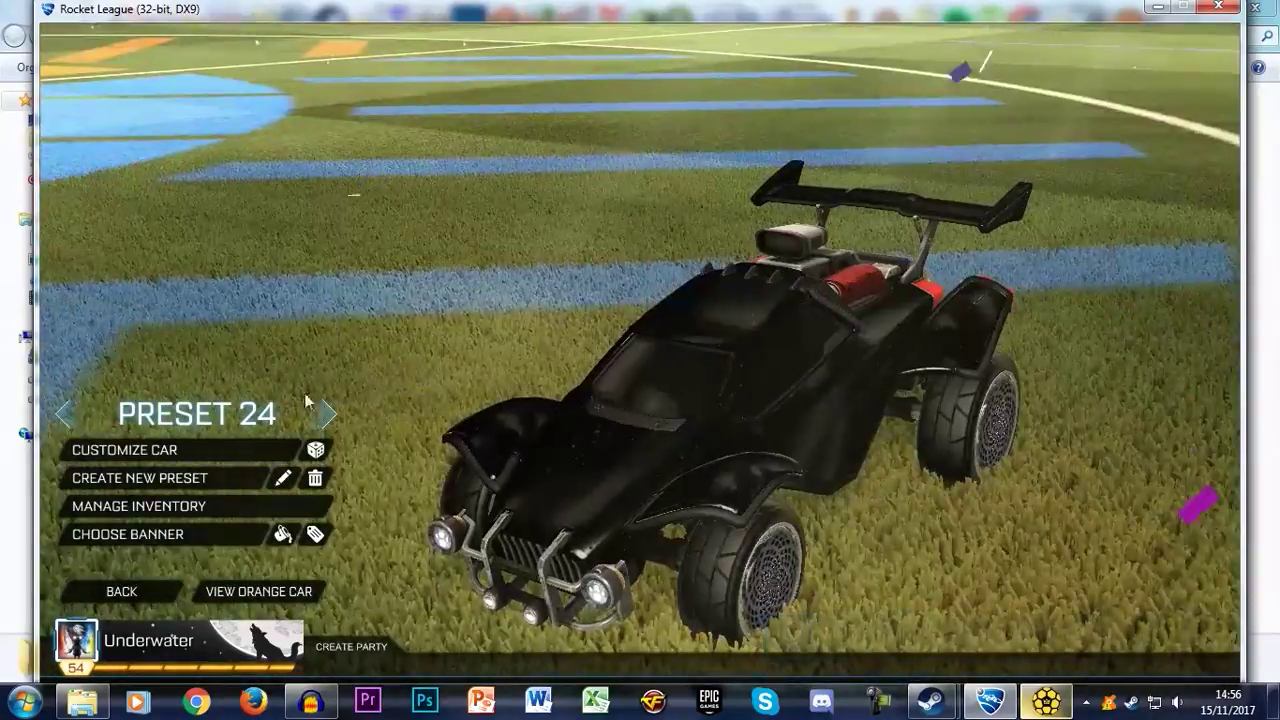
Look through the car's decals in car customization, return to the preset page, and inspect the car from another angle.
click(100, 450)
click(159, 65)
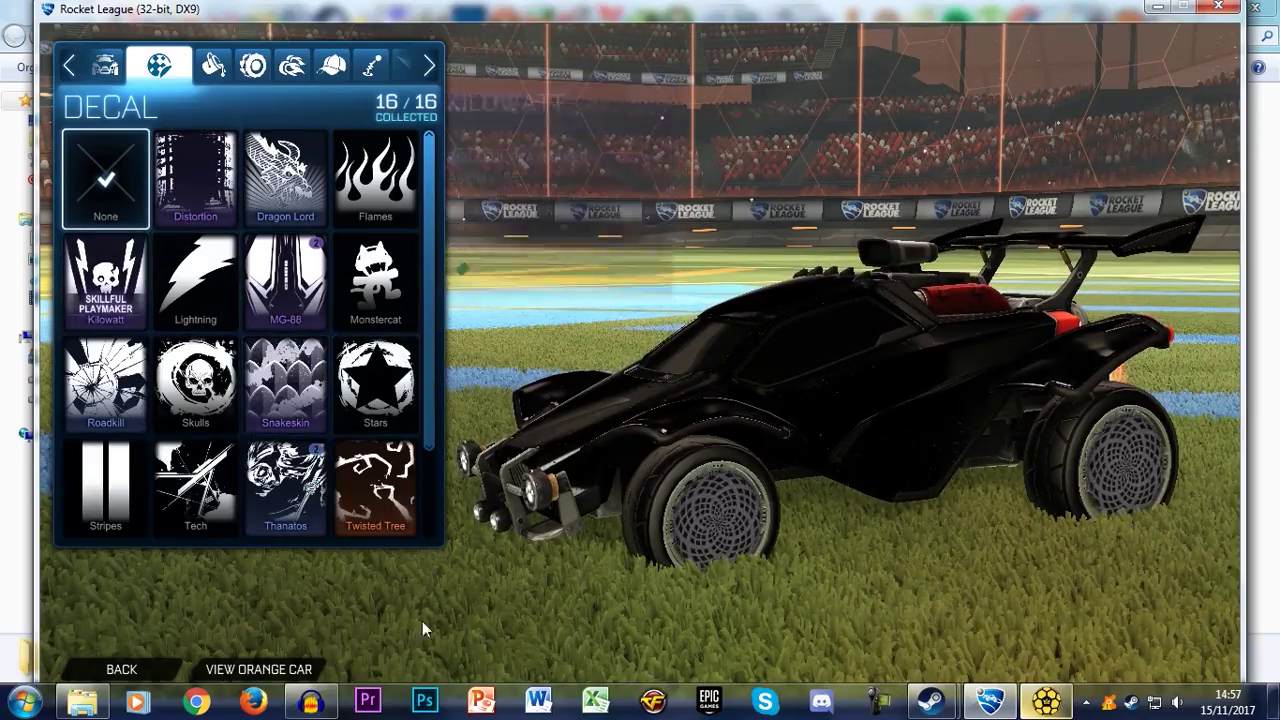
click(137, 672)
drag(771, 463, 1203, 412)
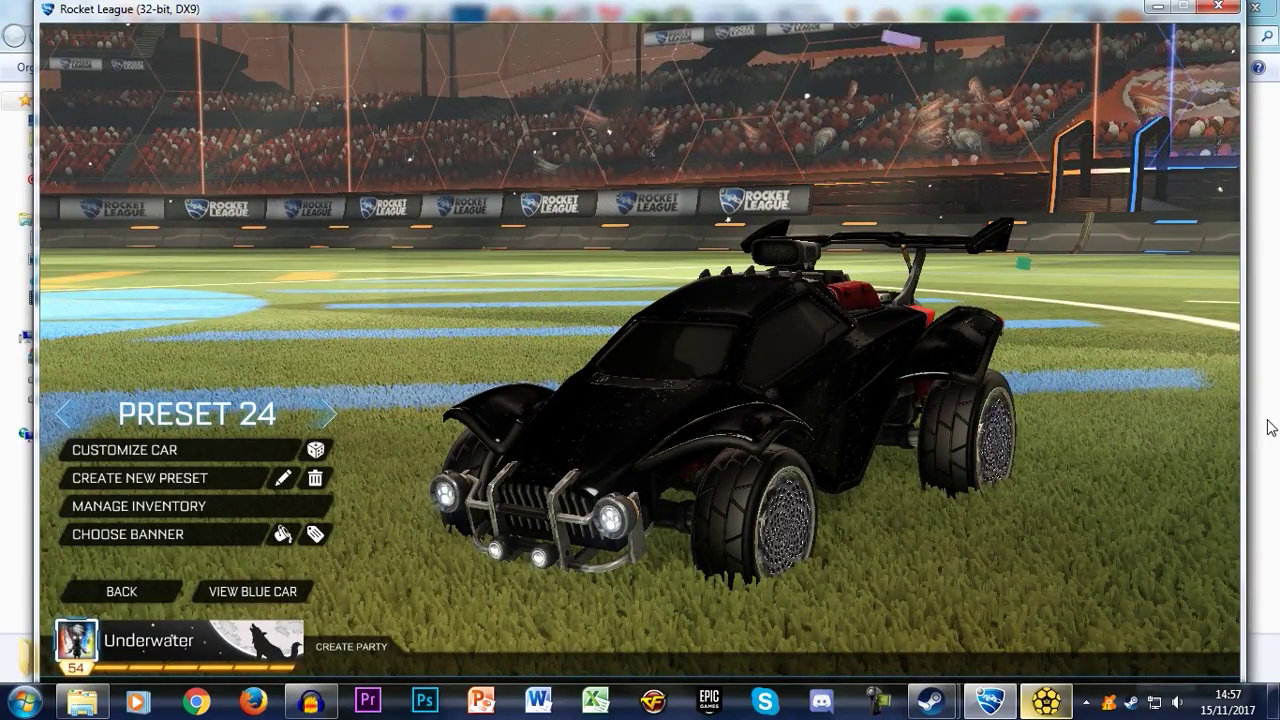
Switch to AlphaConsole and set the Blue Team's custom primary color to red and accent color to pink.
key(alt+Tab)
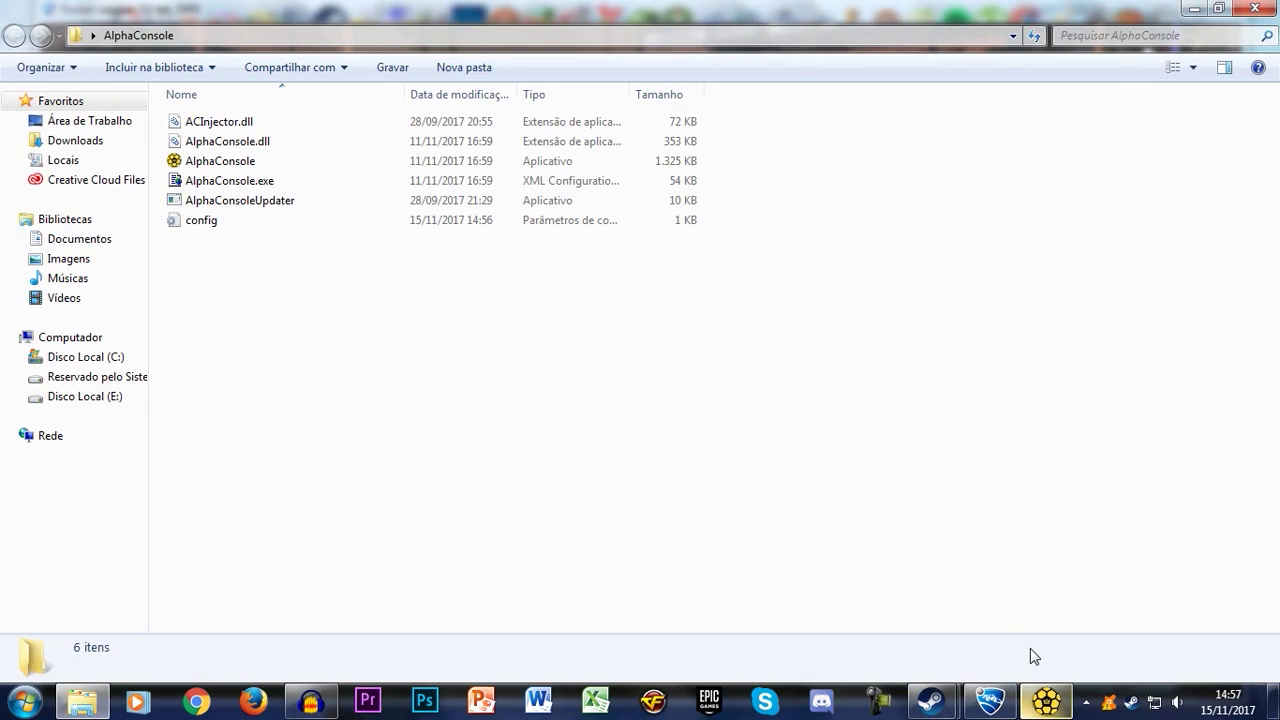
click(1046, 700)
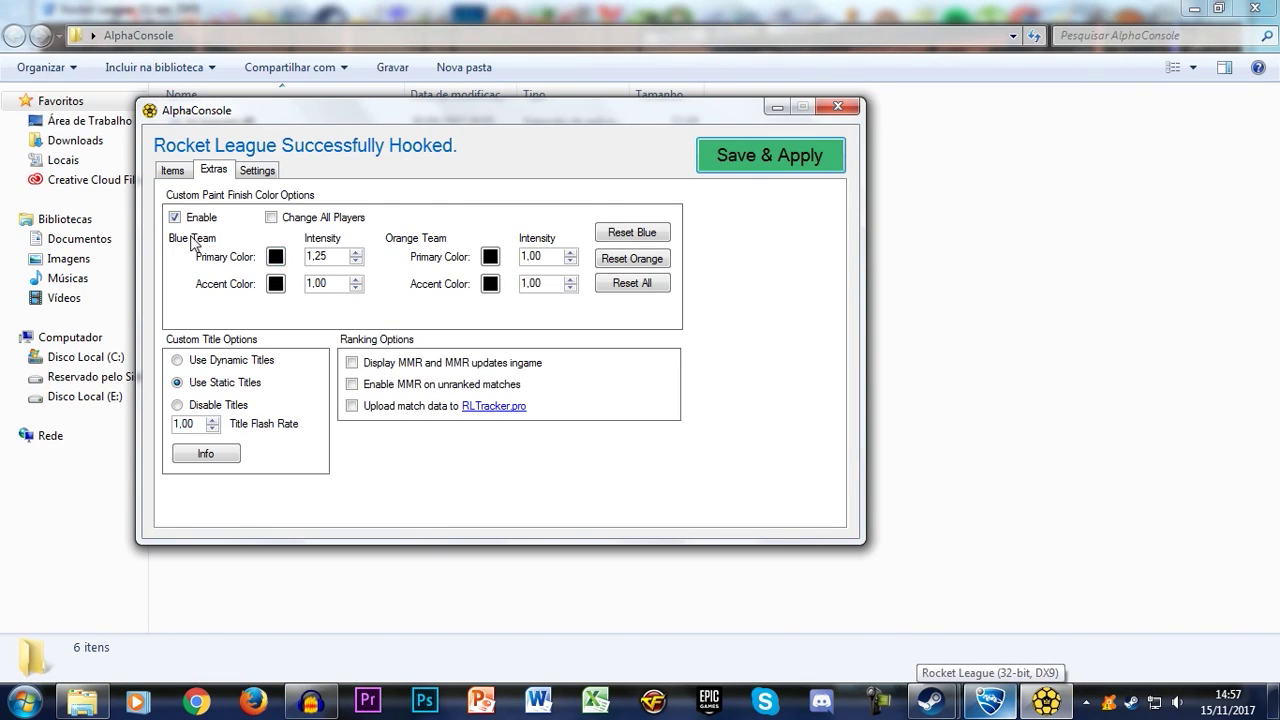
click(275, 257)
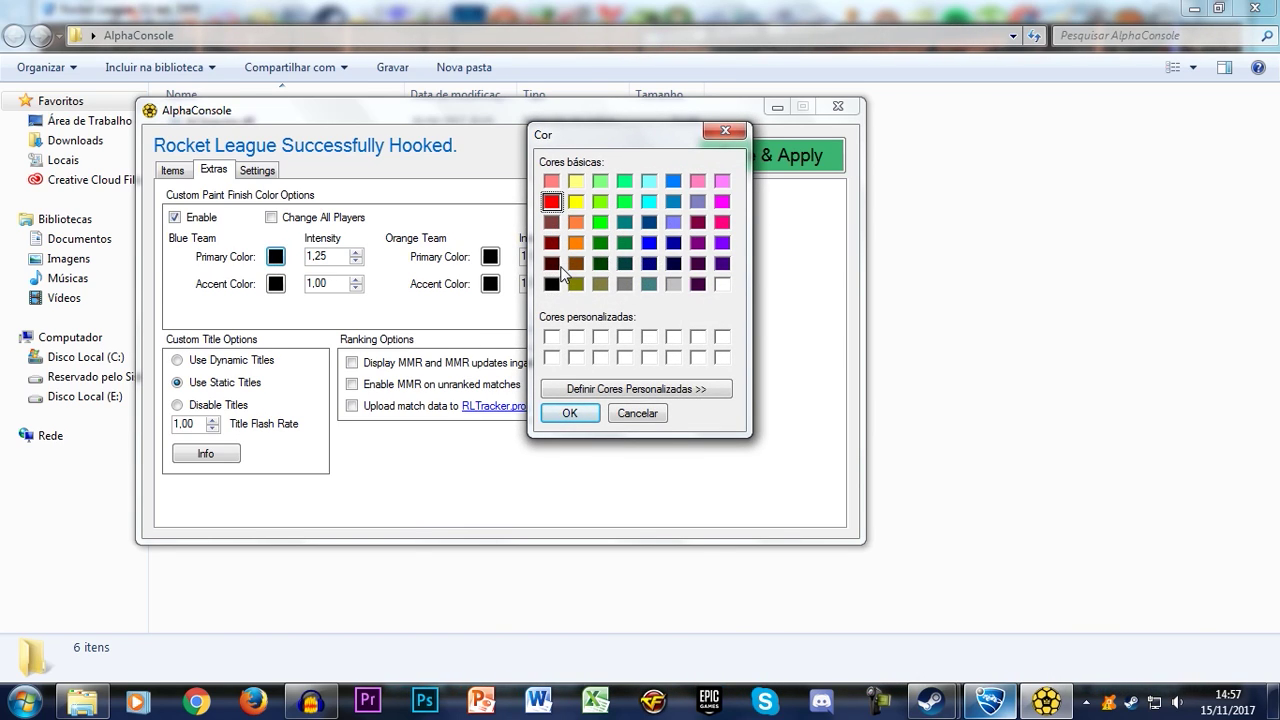
click(567, 413)
click(275, 284)
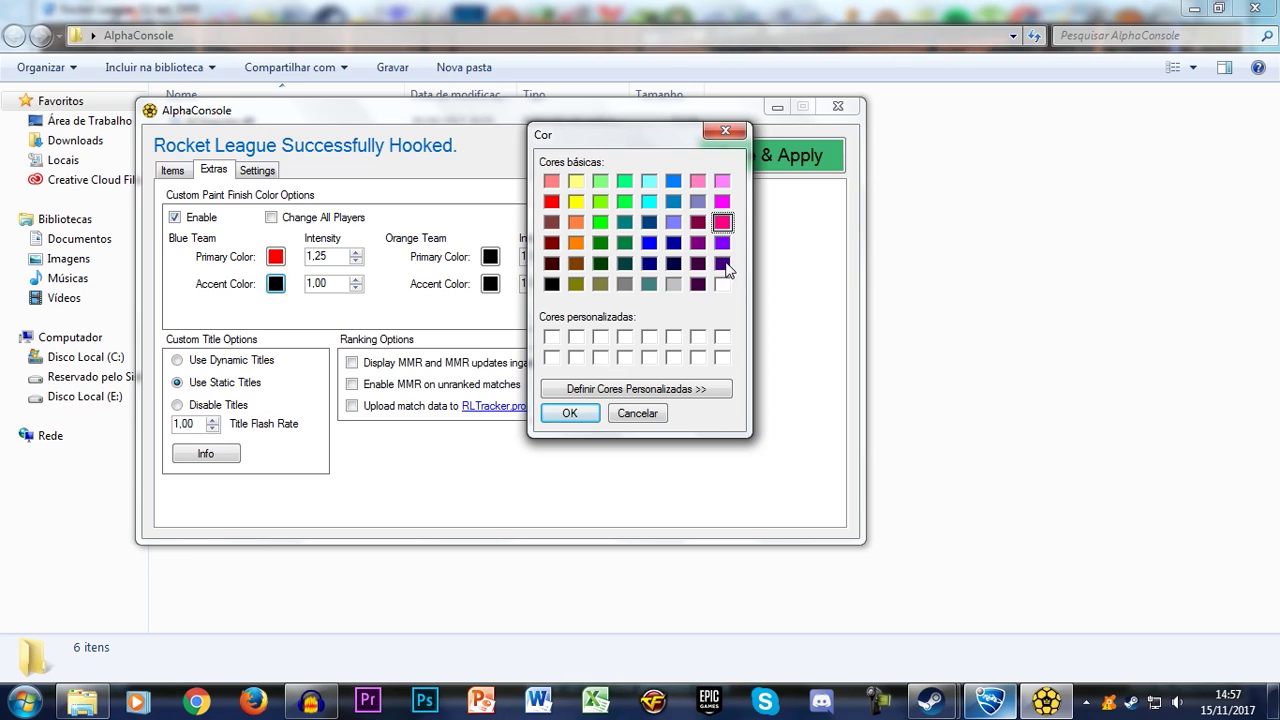
click(569, 413)
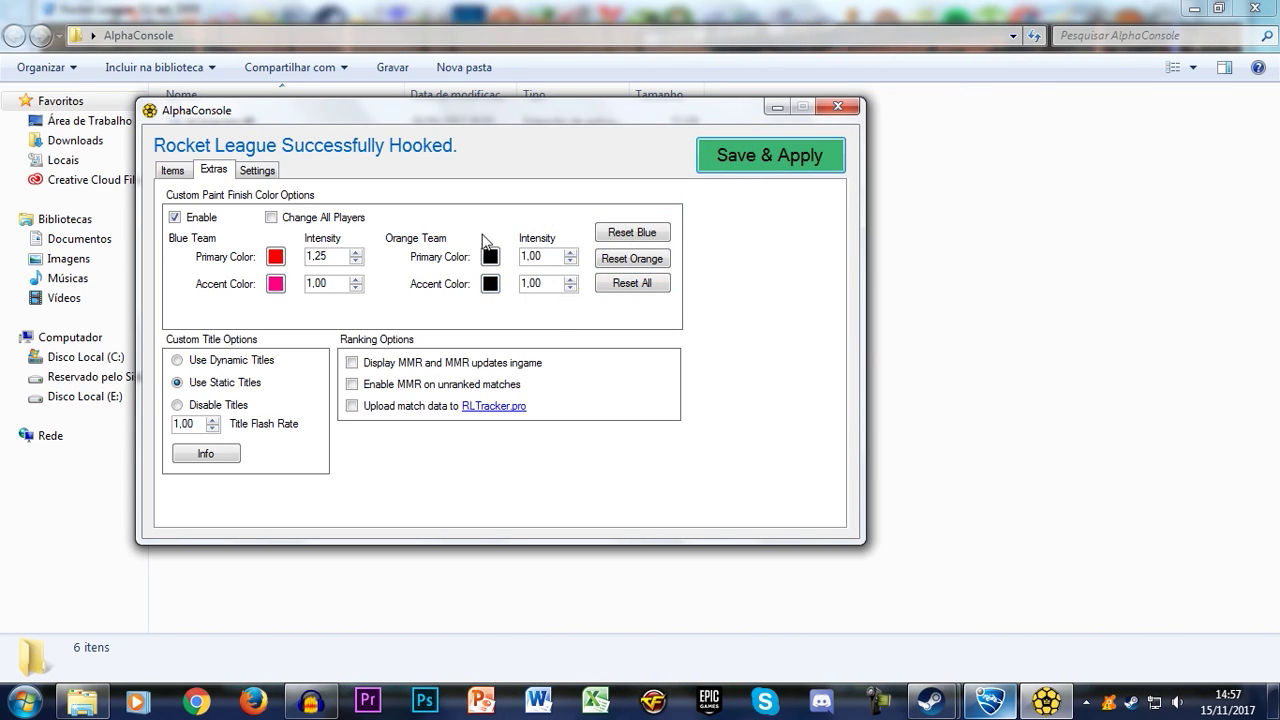
Return to Rocket League and alternate between the blue and orange team cars to refresh and inspect the custom paint.
click(990, 702)
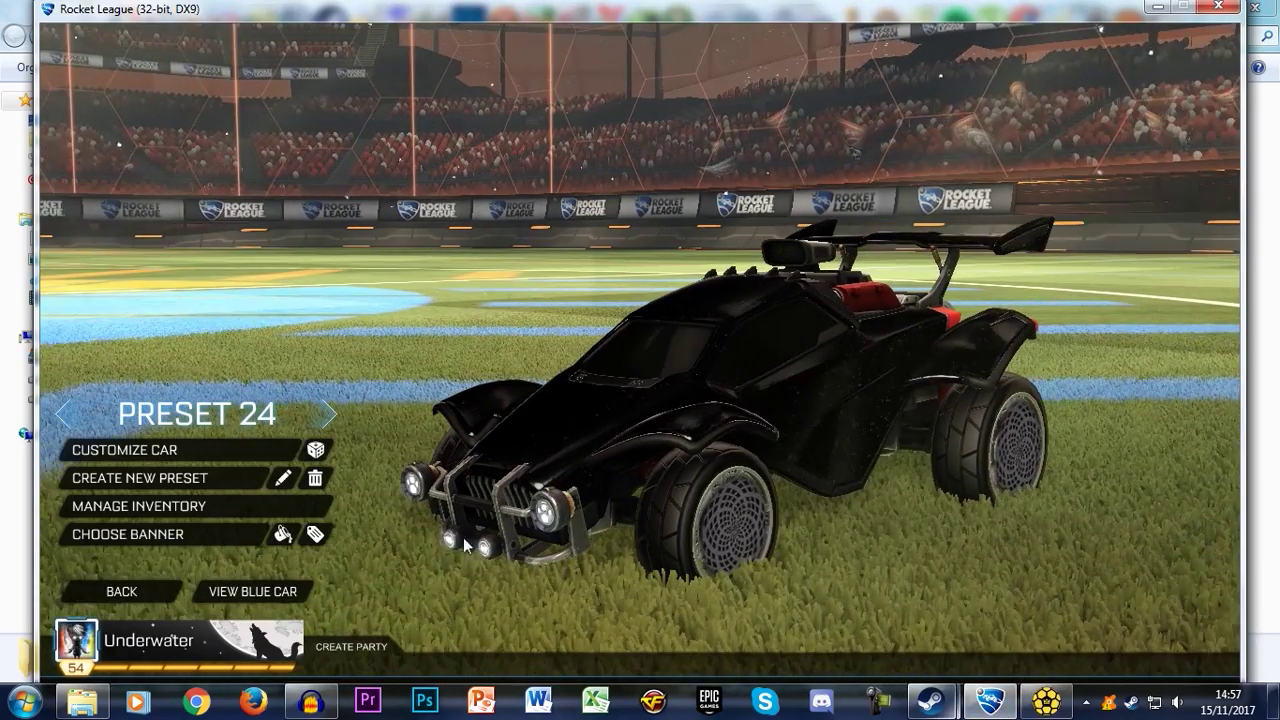
click(298, 593)
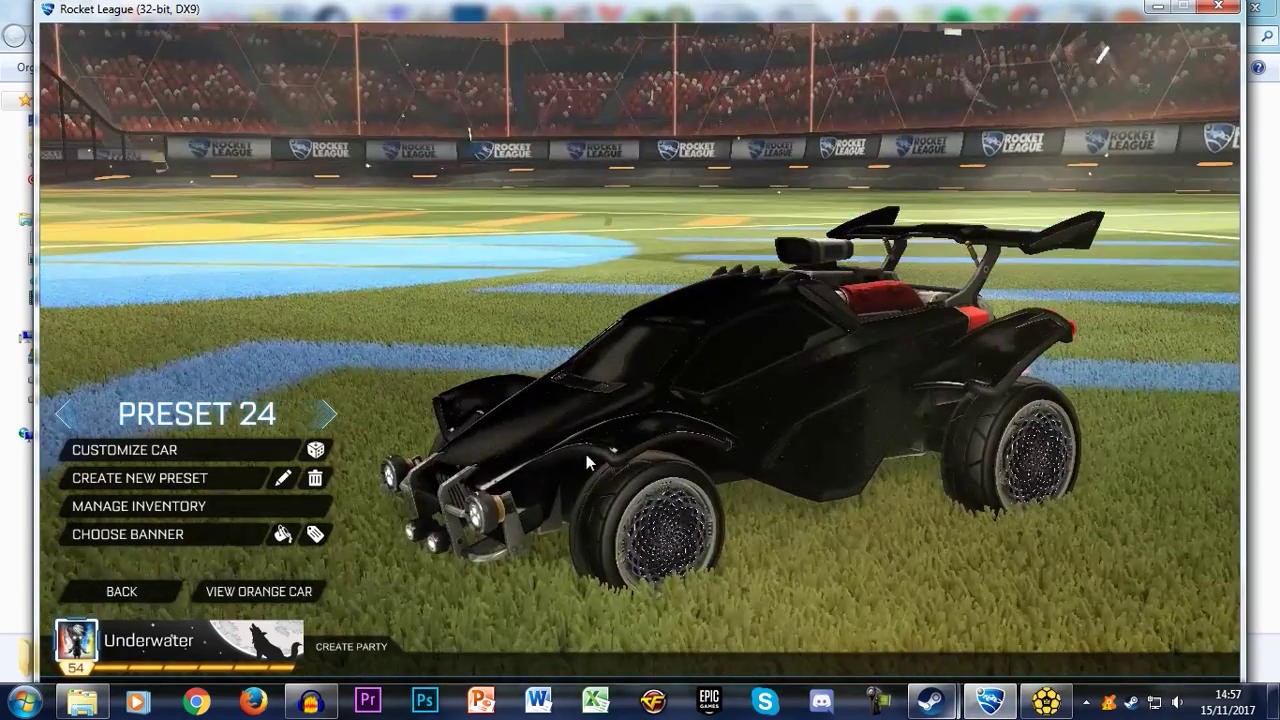
click(295, 592)
click(295, 592)
click(295, 592)
drag(640, 450, 659, 431)
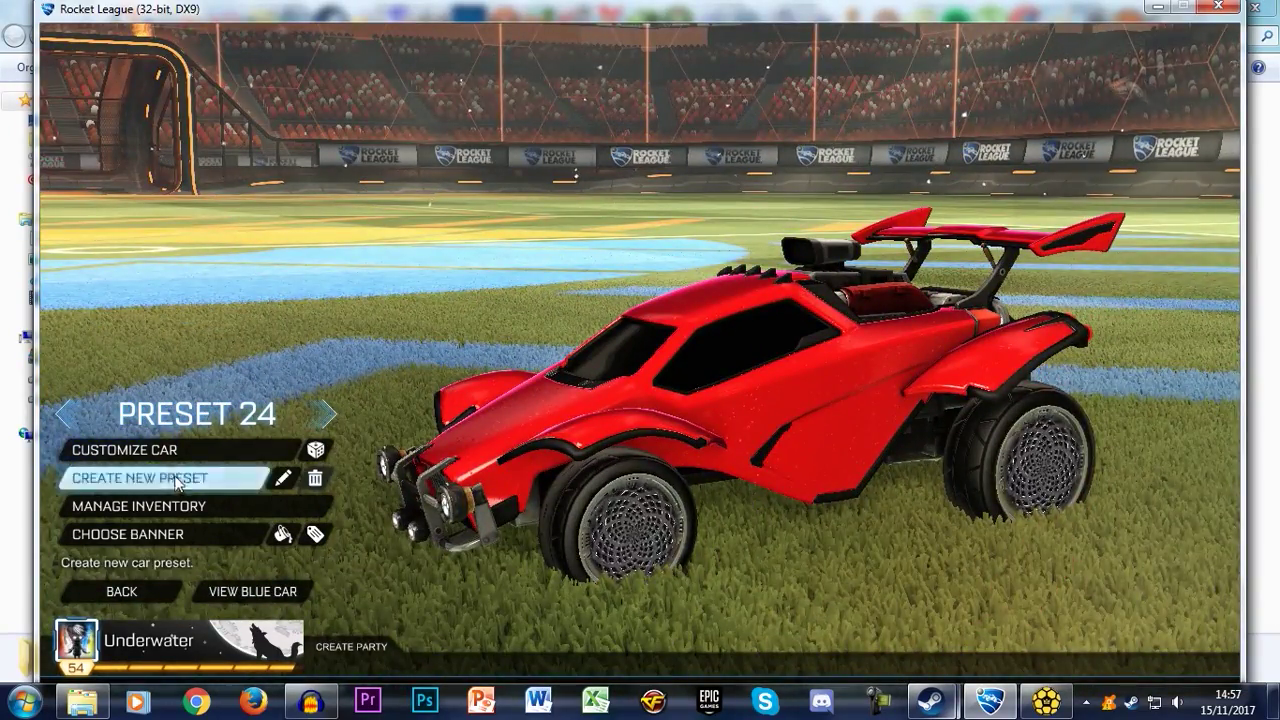
In the decal customization, show the blue car, try the Distortion decal, and equip Dragon Lord.
click(160, 452)
click(186, 64)
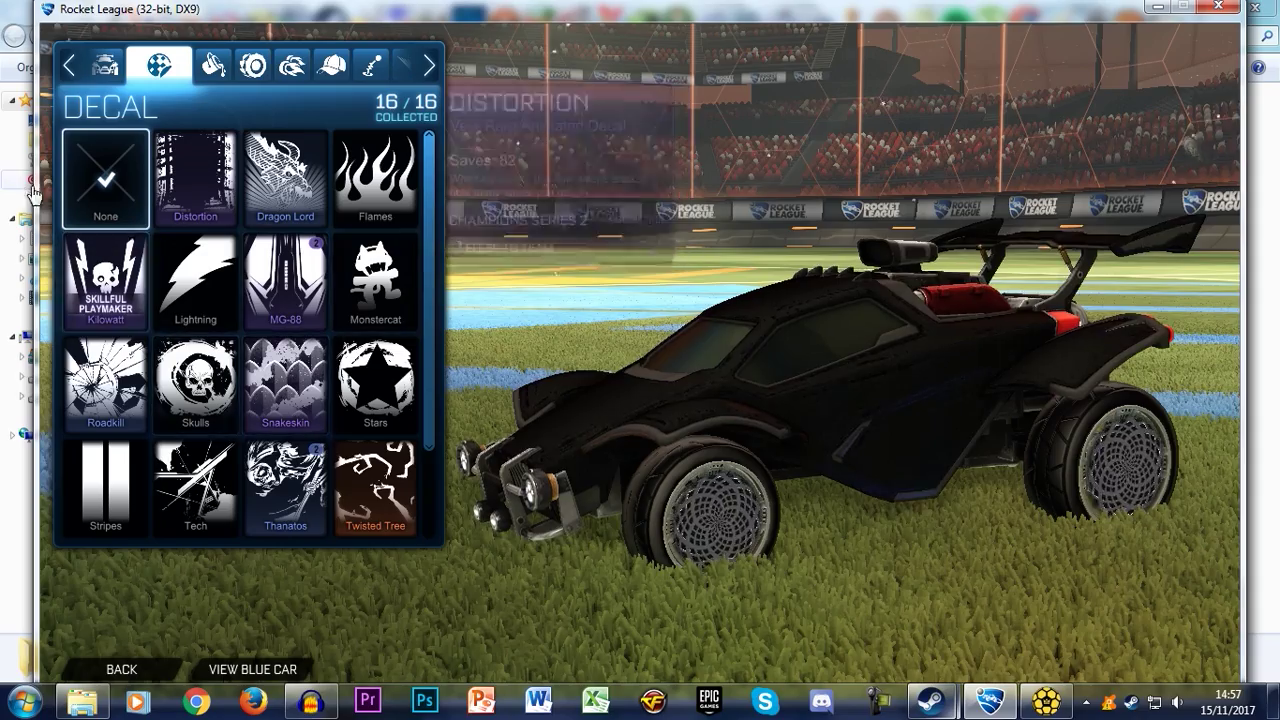
click(255, 669)
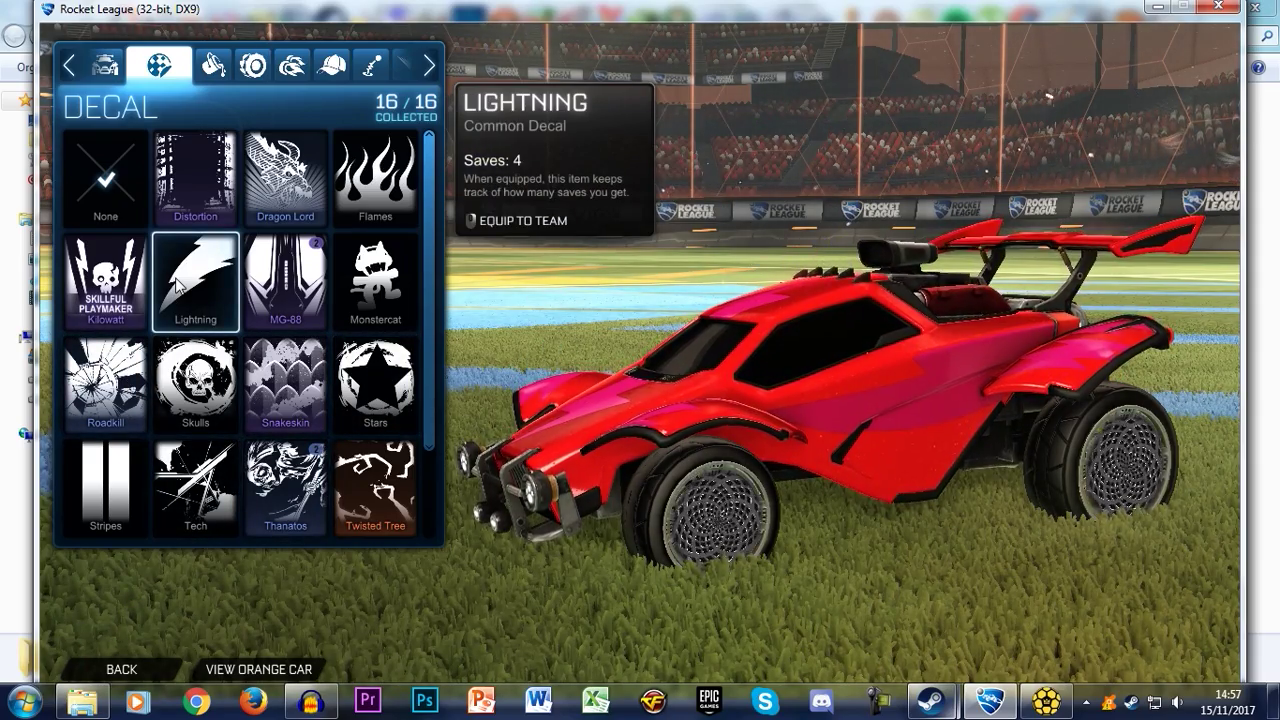
click(199, 203)
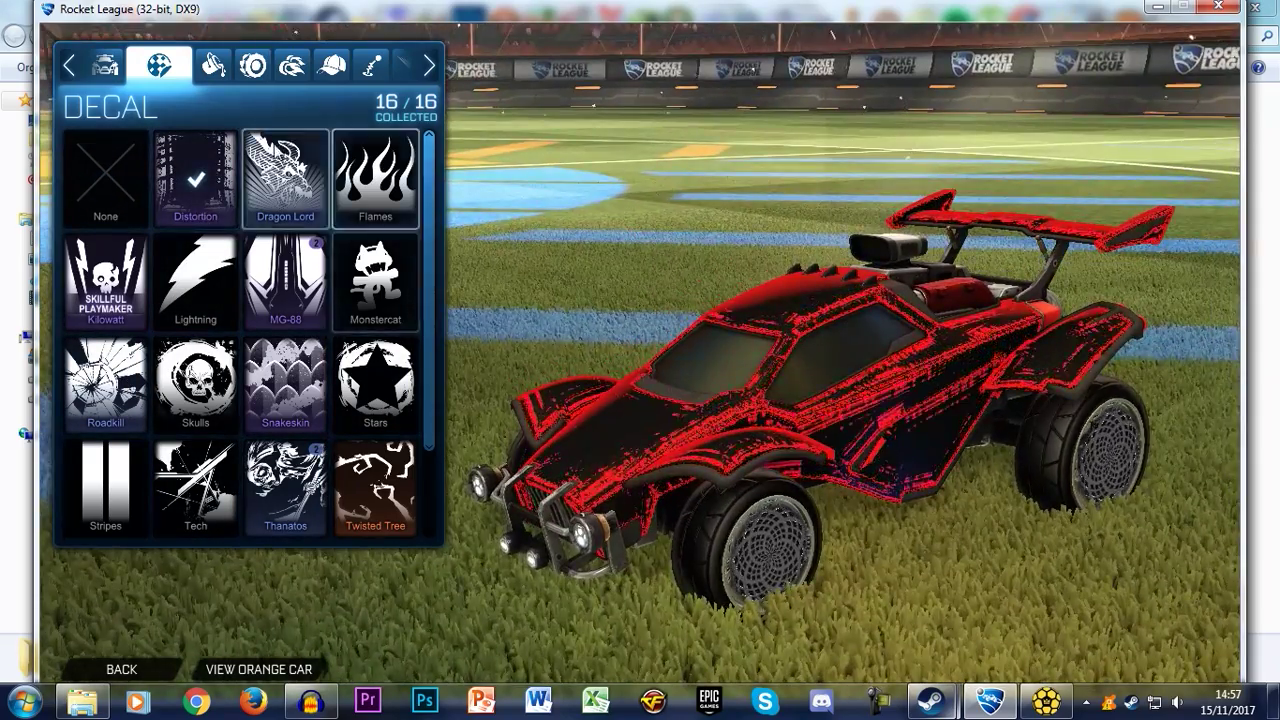
click(277, 172)
drag(613, 327, 718, 491)
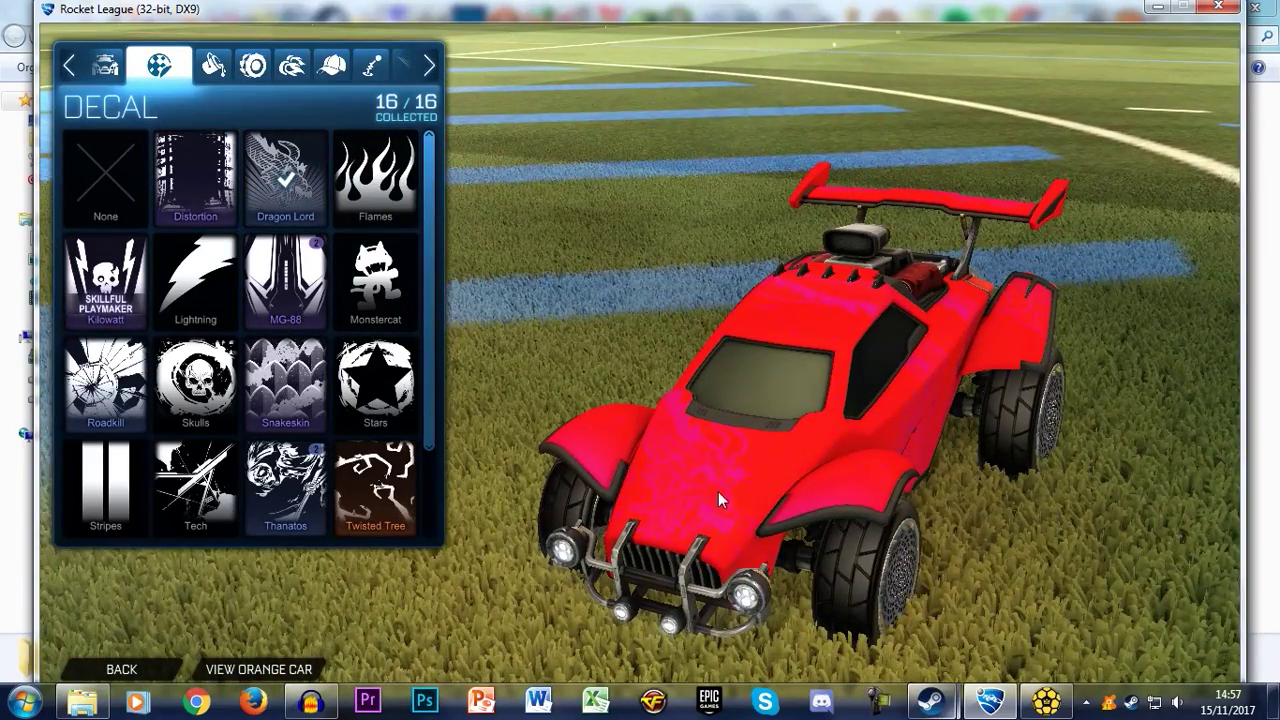
Check the car's paint finish settings and return to the main menu.
click(213, 65)
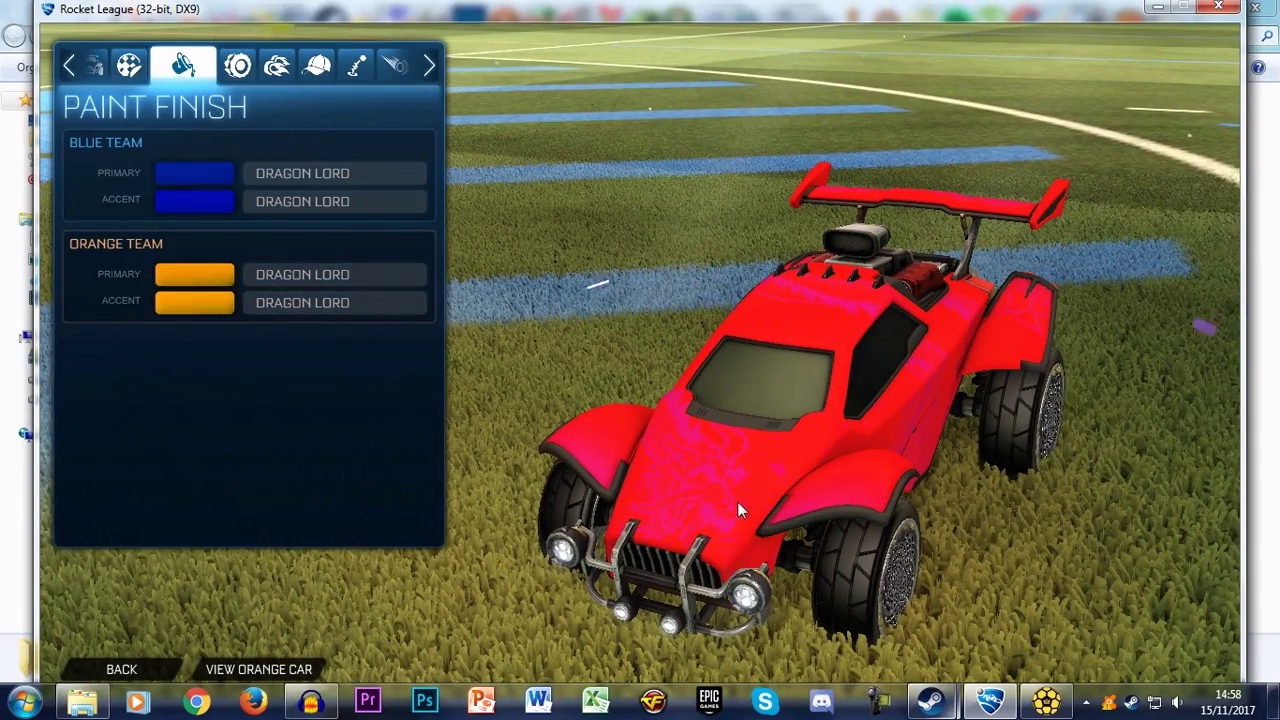
click(103, 660)
click(119, 598)
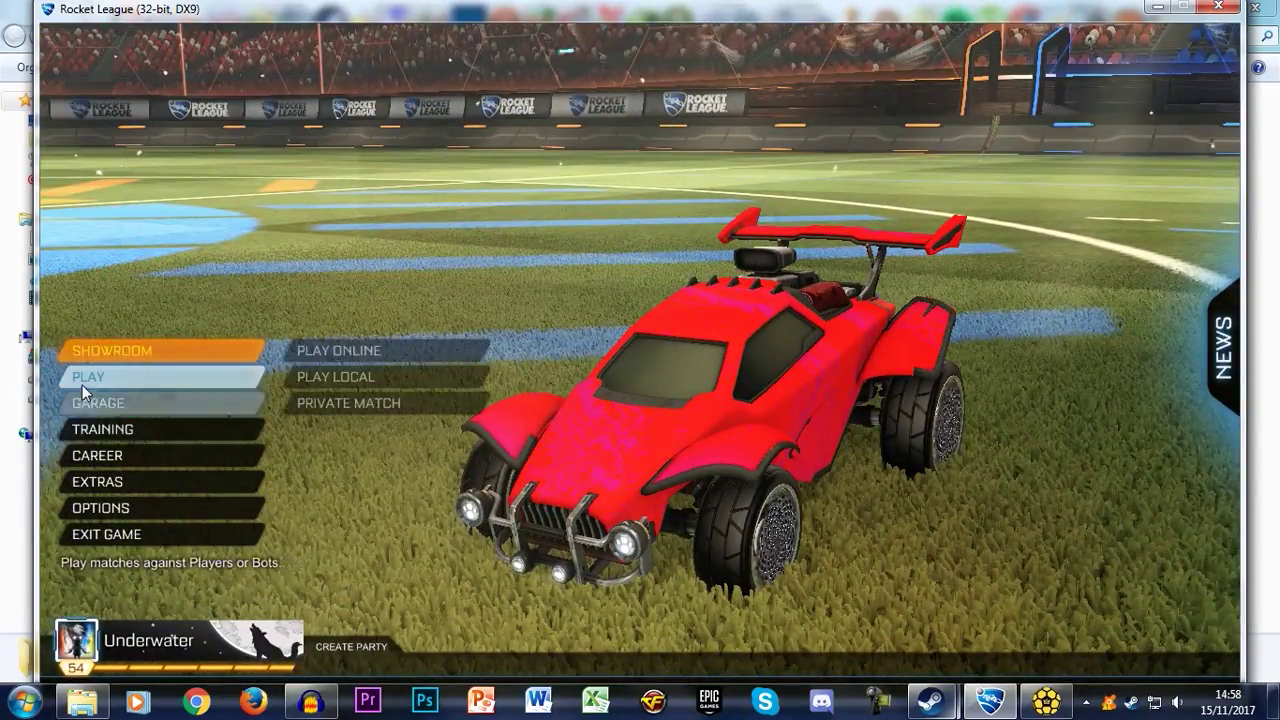
Create a 2v2 Soccar exhibition match on Mannfield (Stormy) with no bots and join the Blue team.
click(82, 386)
click(82, 386)
click(115, 352)
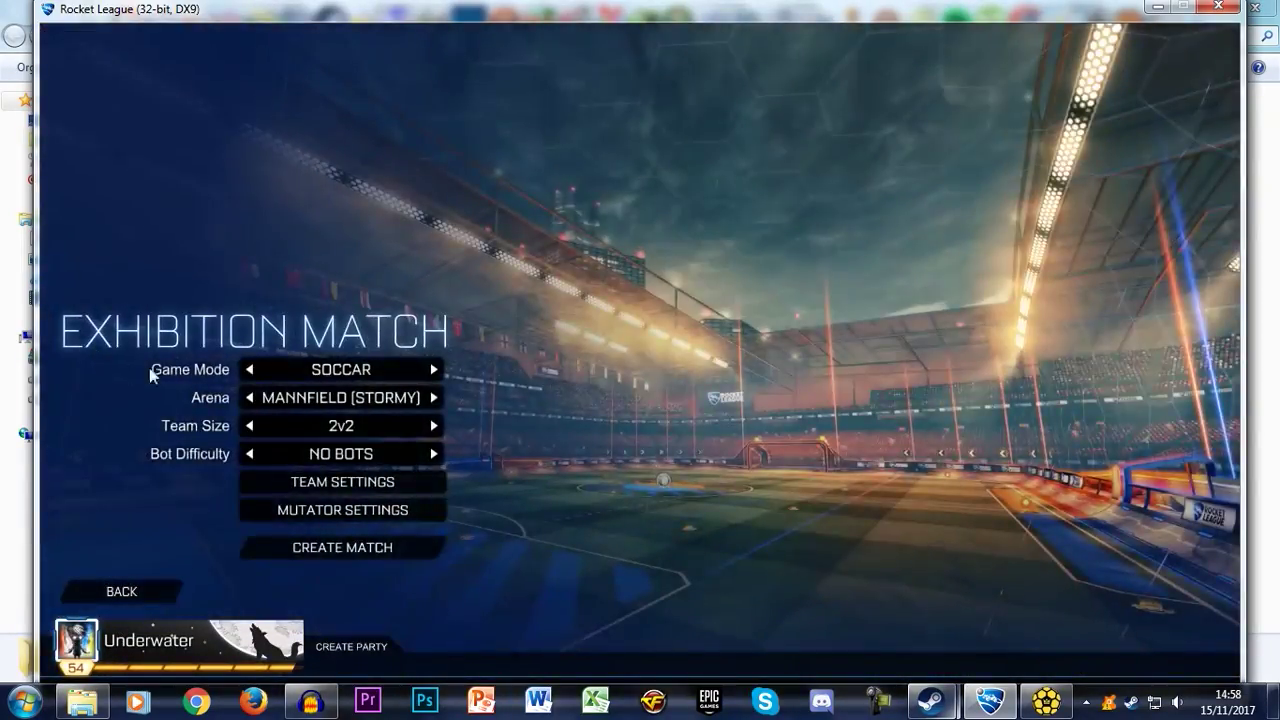
click(368, 548)
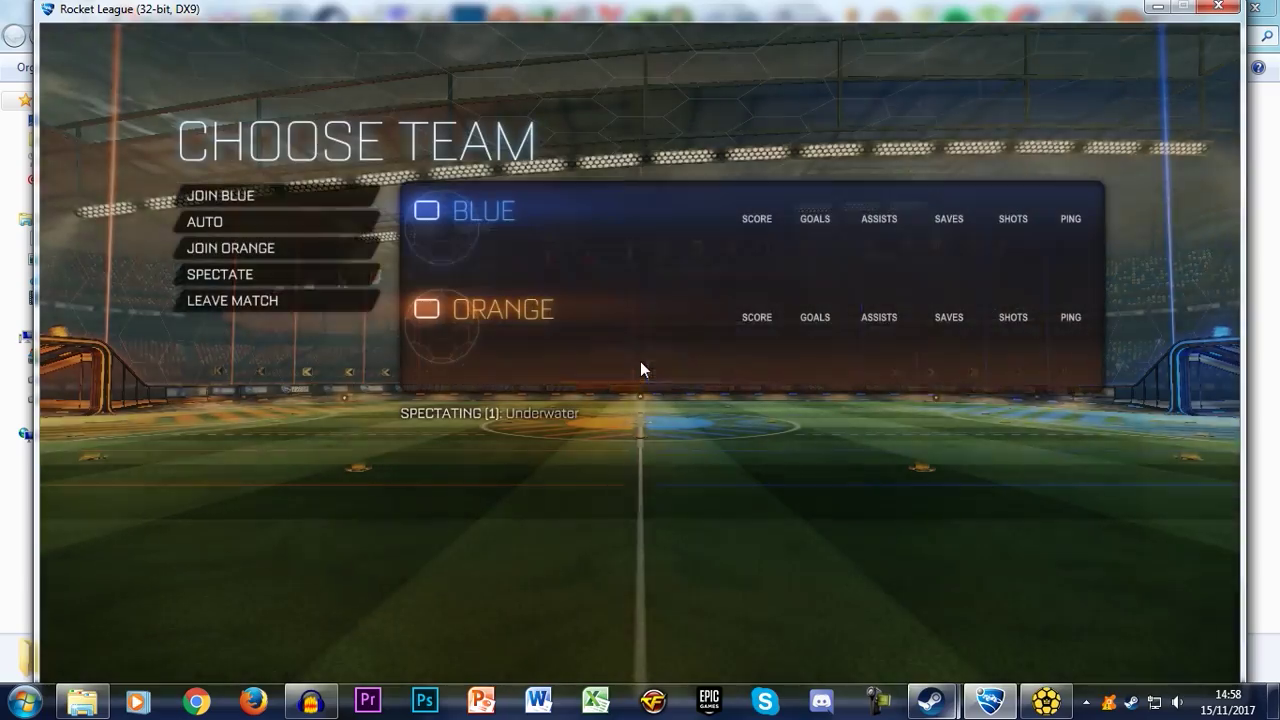
click(240, 201)
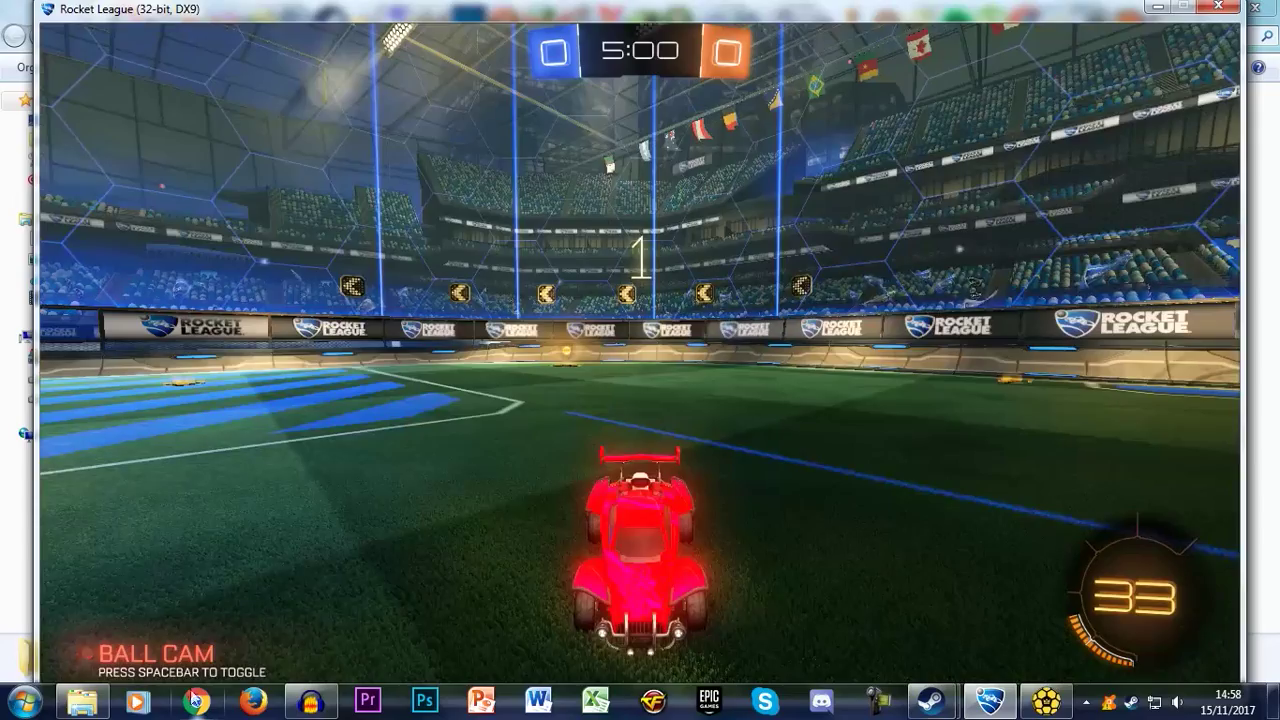
Drive and boost the car toward the ball to check its custom paint during the match.
key(w)
key(shift)
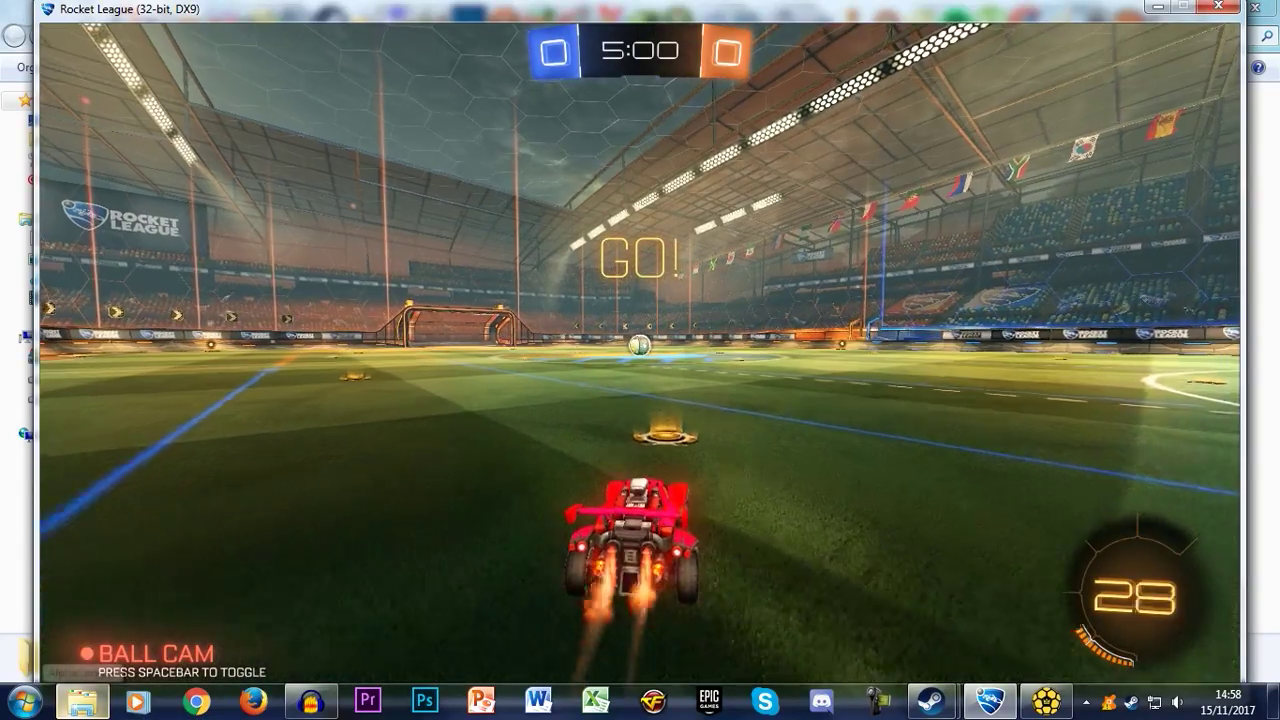
key(d)
key(w)
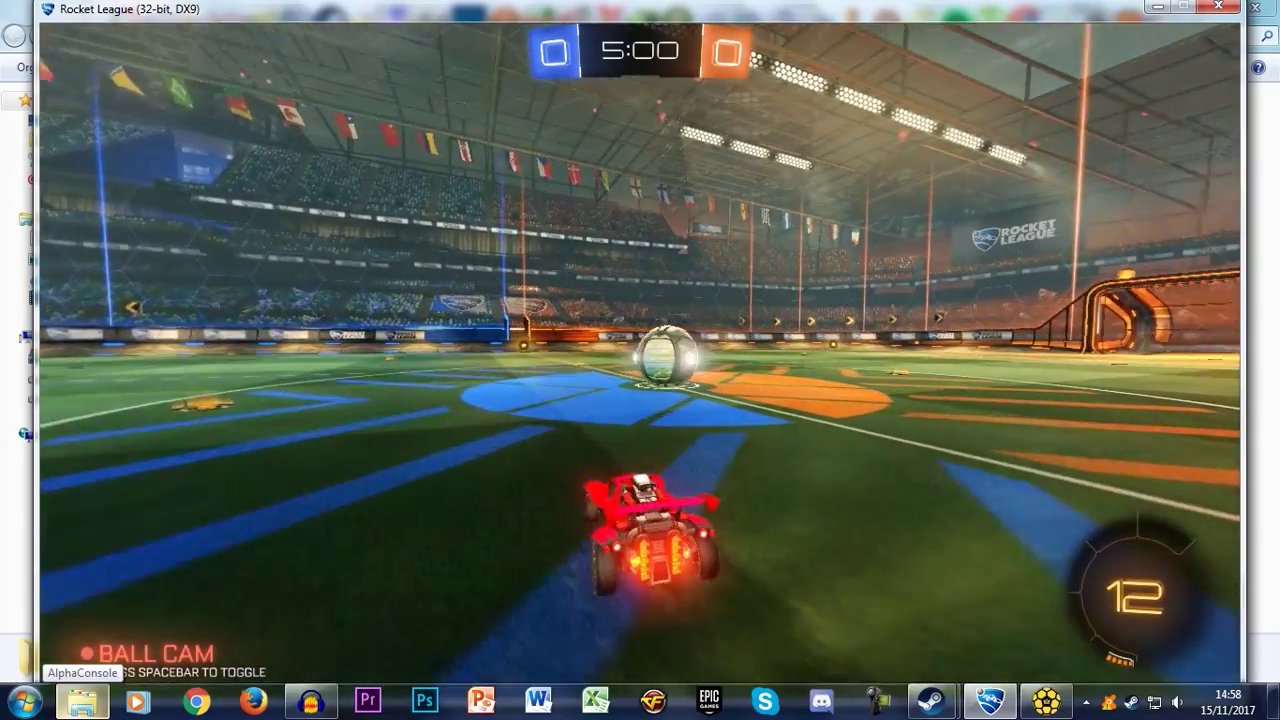
Leave the exhibition match and go back to the main menu.
key(Escape)
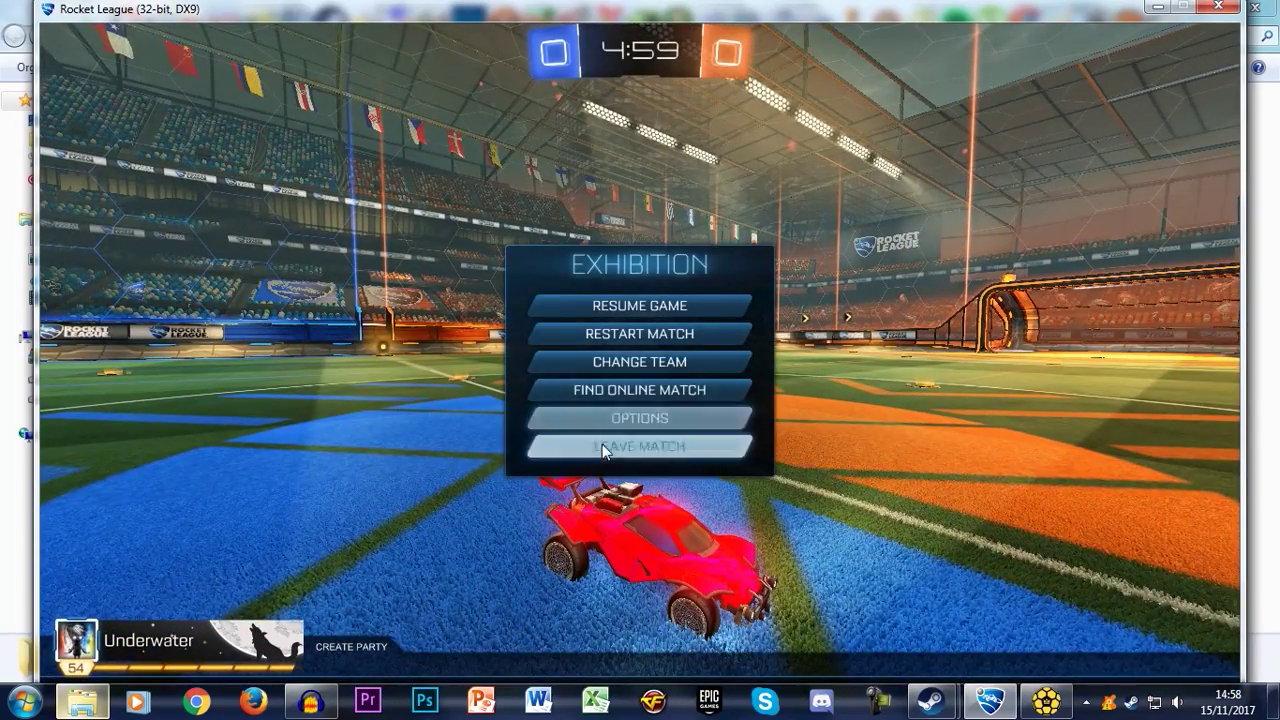
click(588, 446)
click(590, 419)
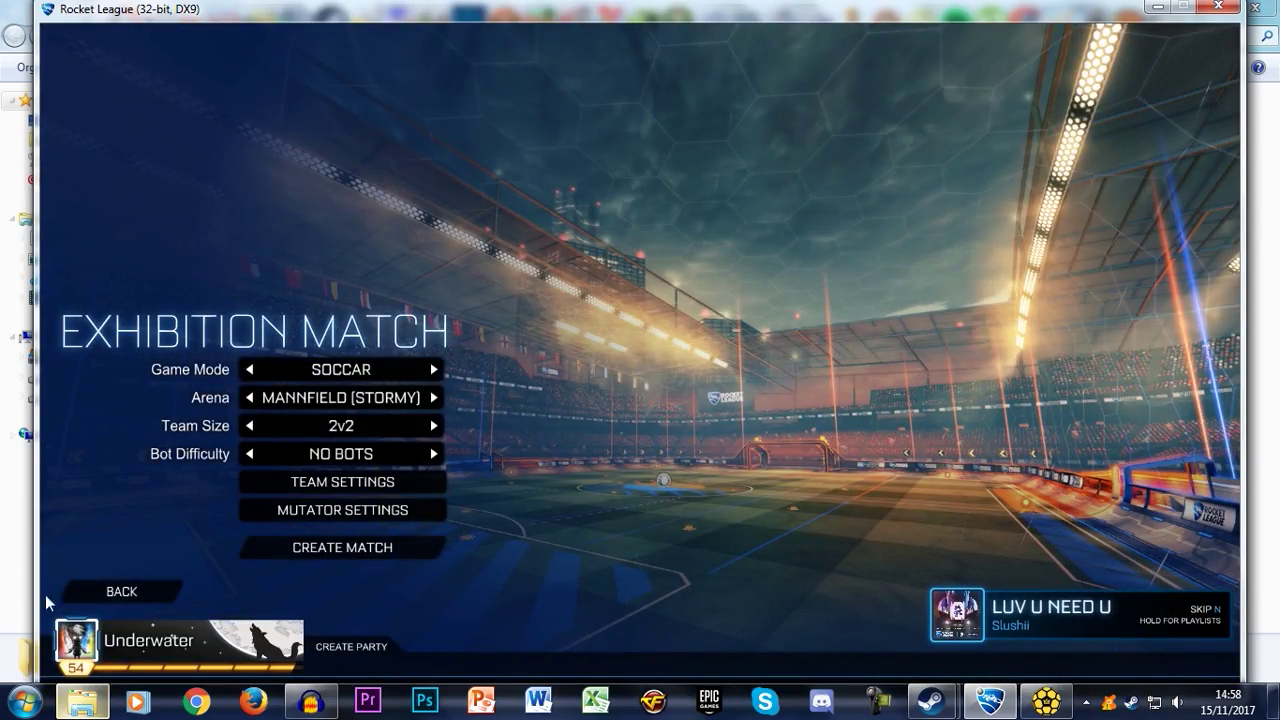
click(109, 597)
click(109, 597)
click(119, 597)
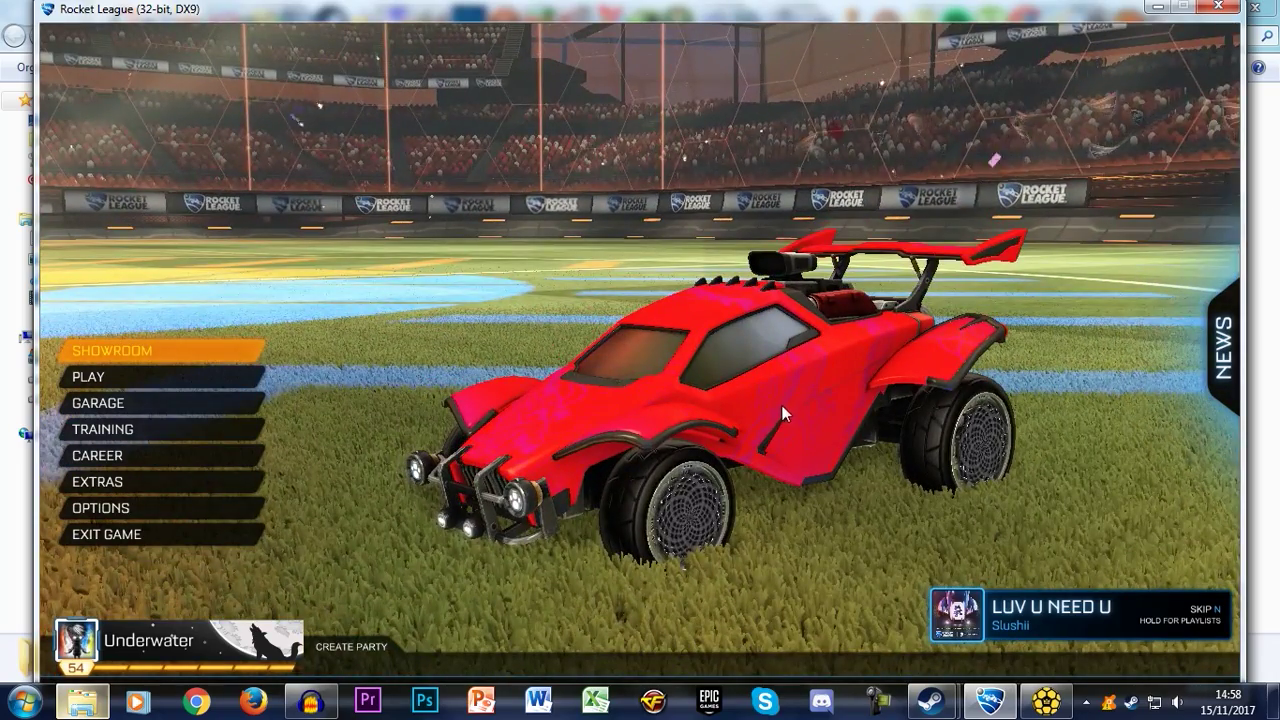
Switch to AlphaConsole and set the Blue Team's custom primary and accent paint colors to black.
click(1046, 701)
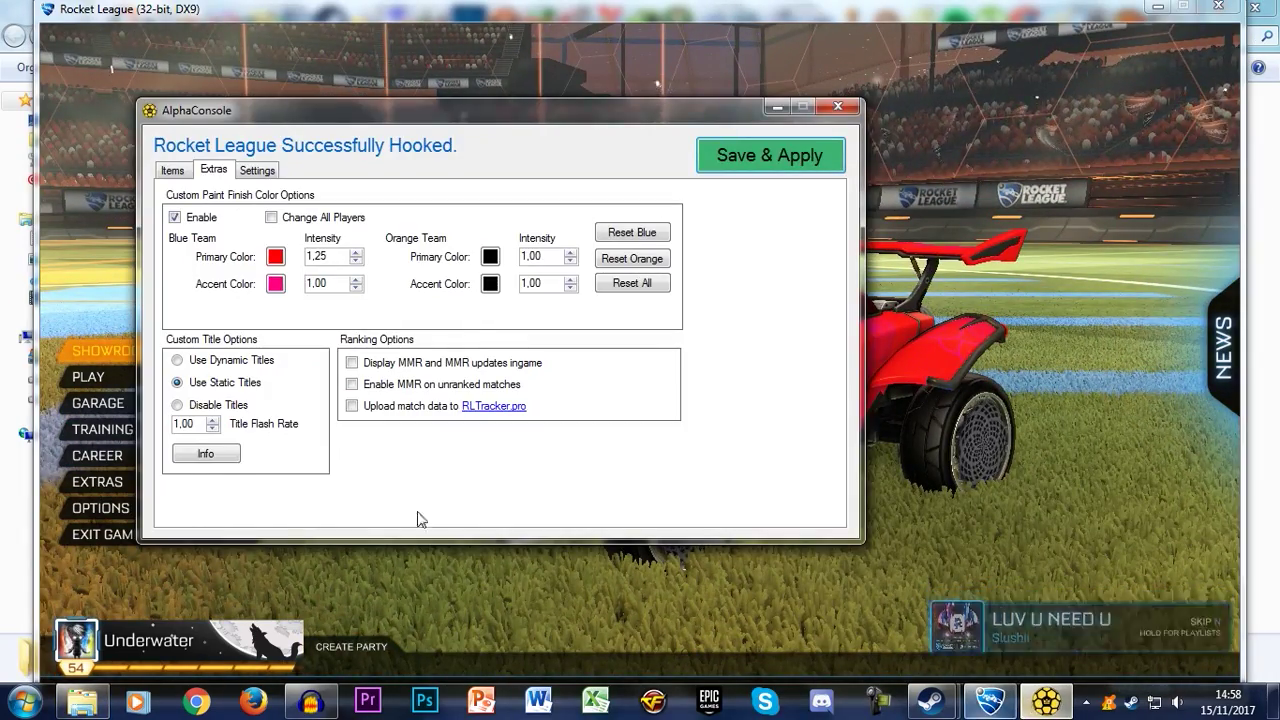
click(276, 257)
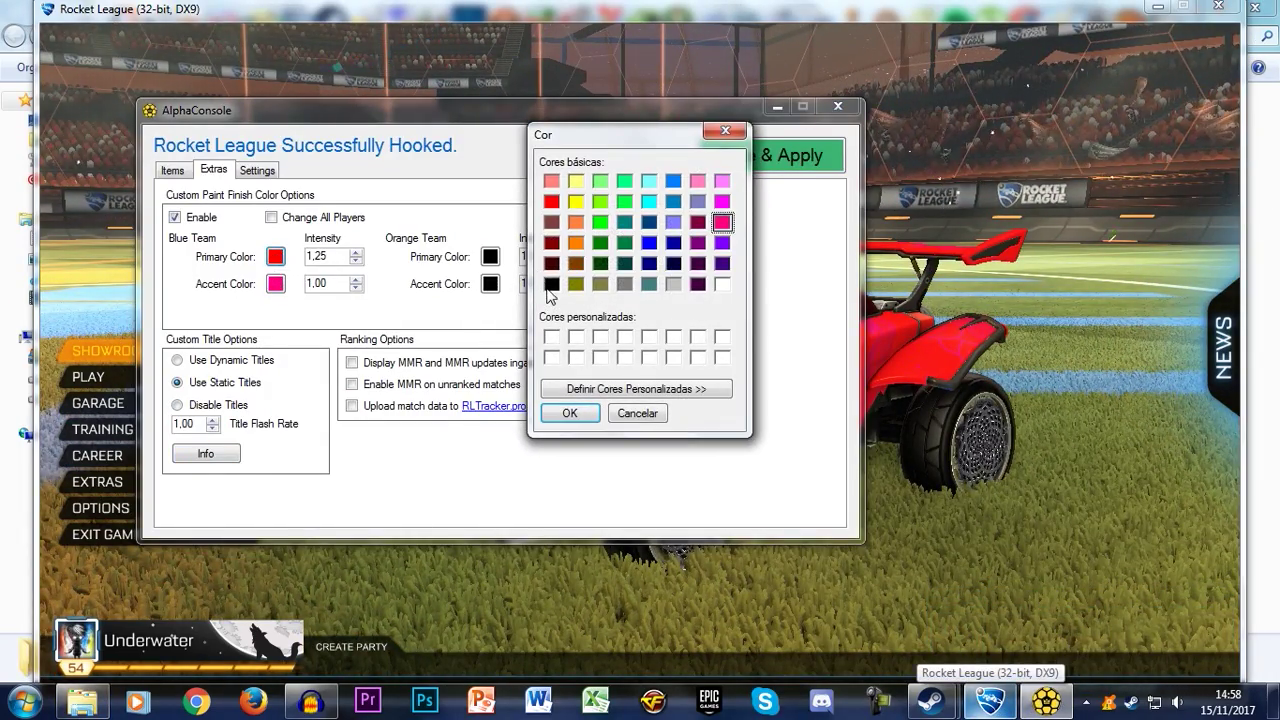
click(567, 414)
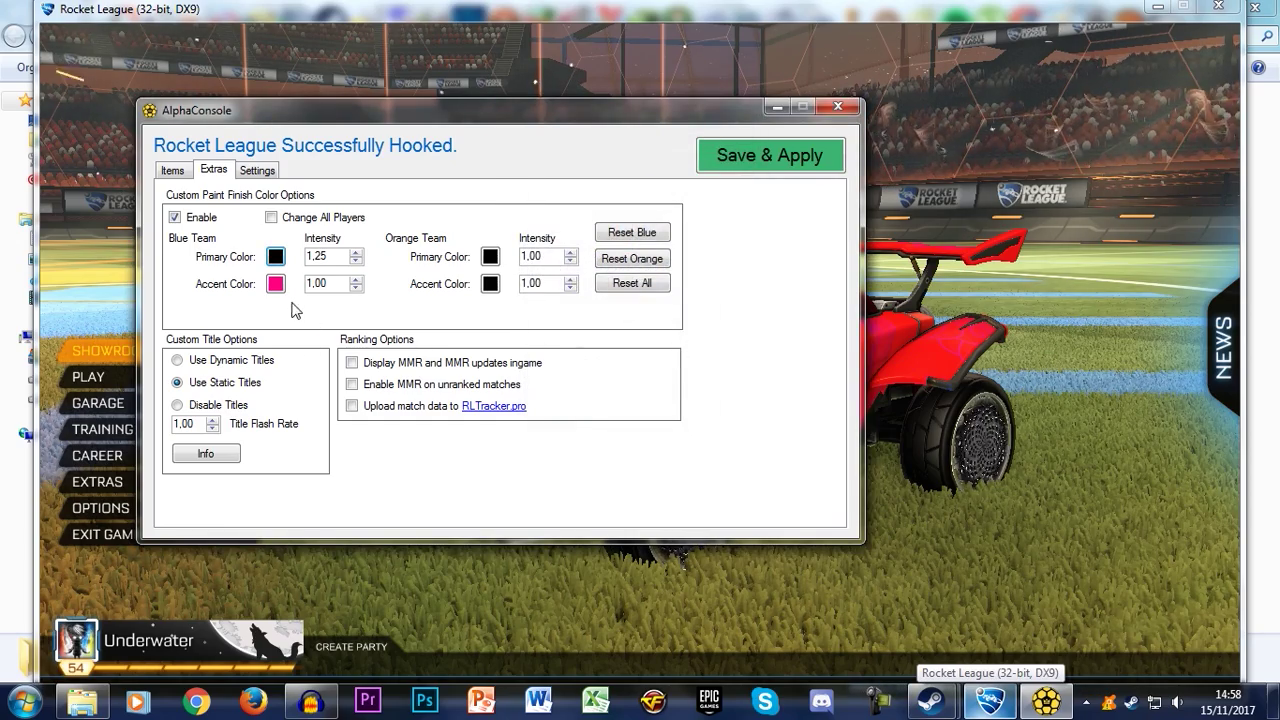
click(274, 285)
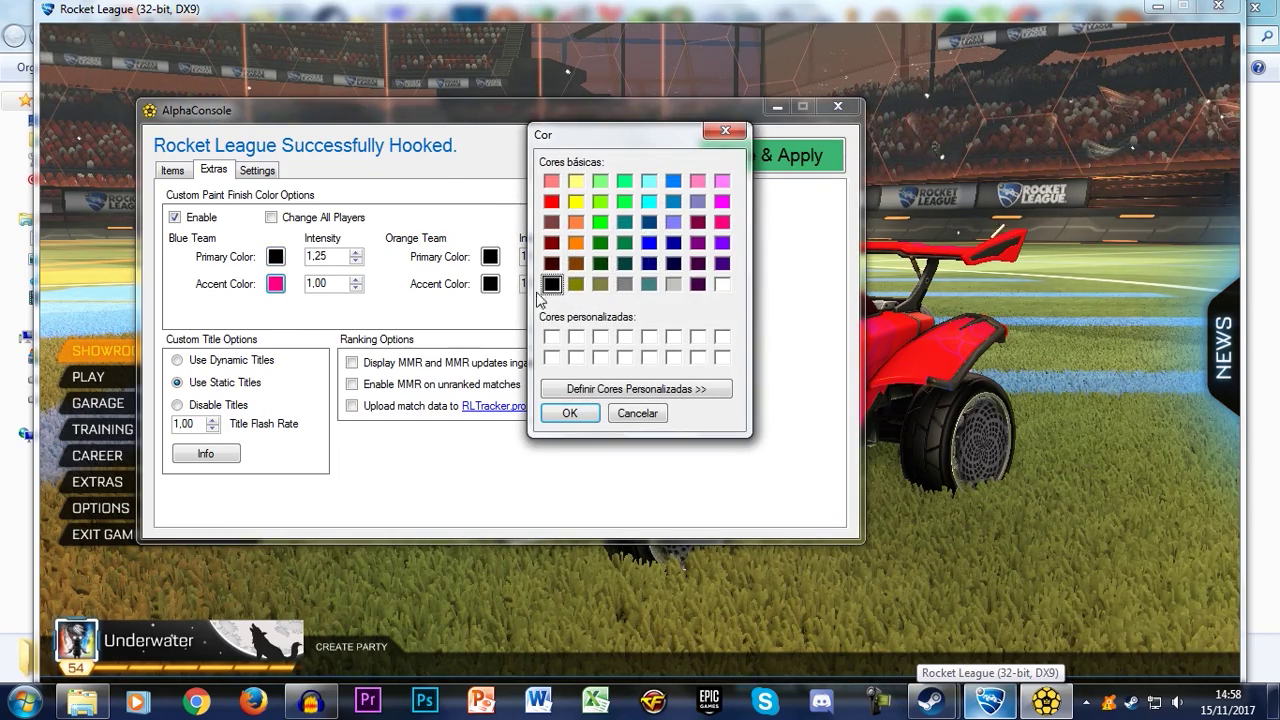
click(567, 414)
Change the wanted color of the Item Color line that replaces Orange to Titanium White.
click(175, 171)
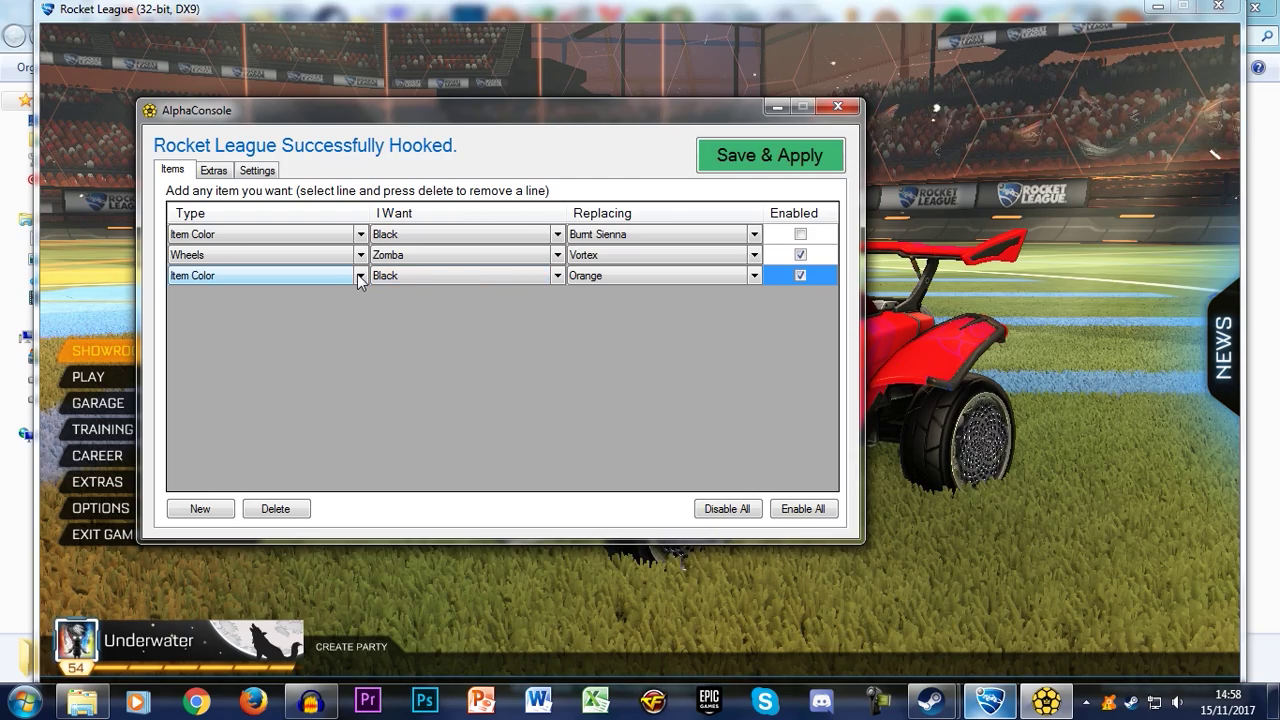
click(425, 243)
click(683, 375)
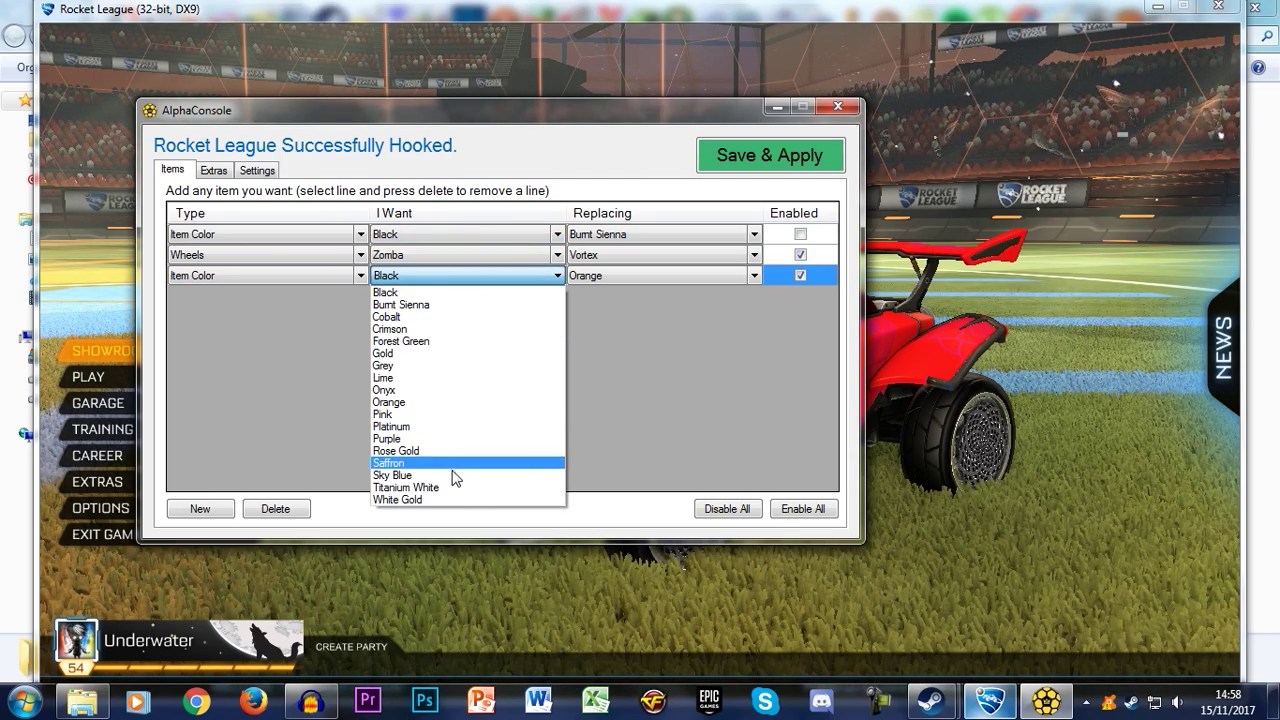
click(451, 486)
Set the first Item Color line to Titanium White replacing Black, enable it and apply the changes.
click(474, 243)
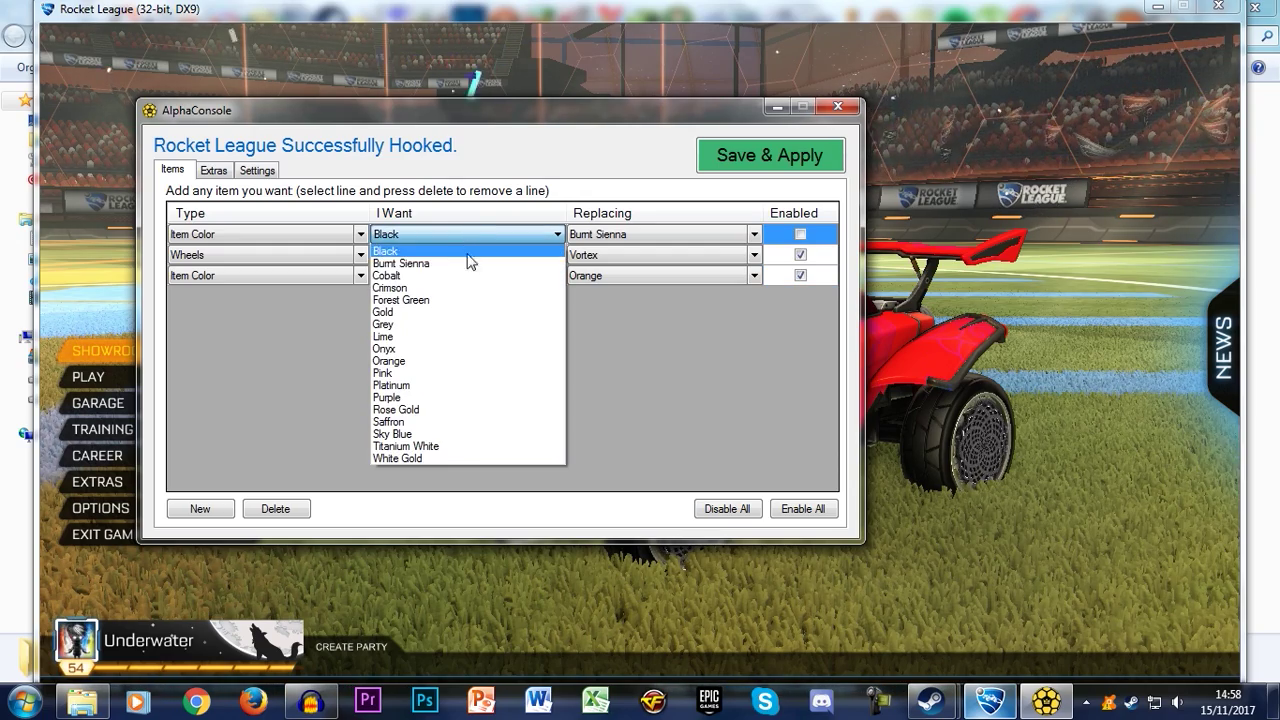
click(435, 447)
click(672, 234)
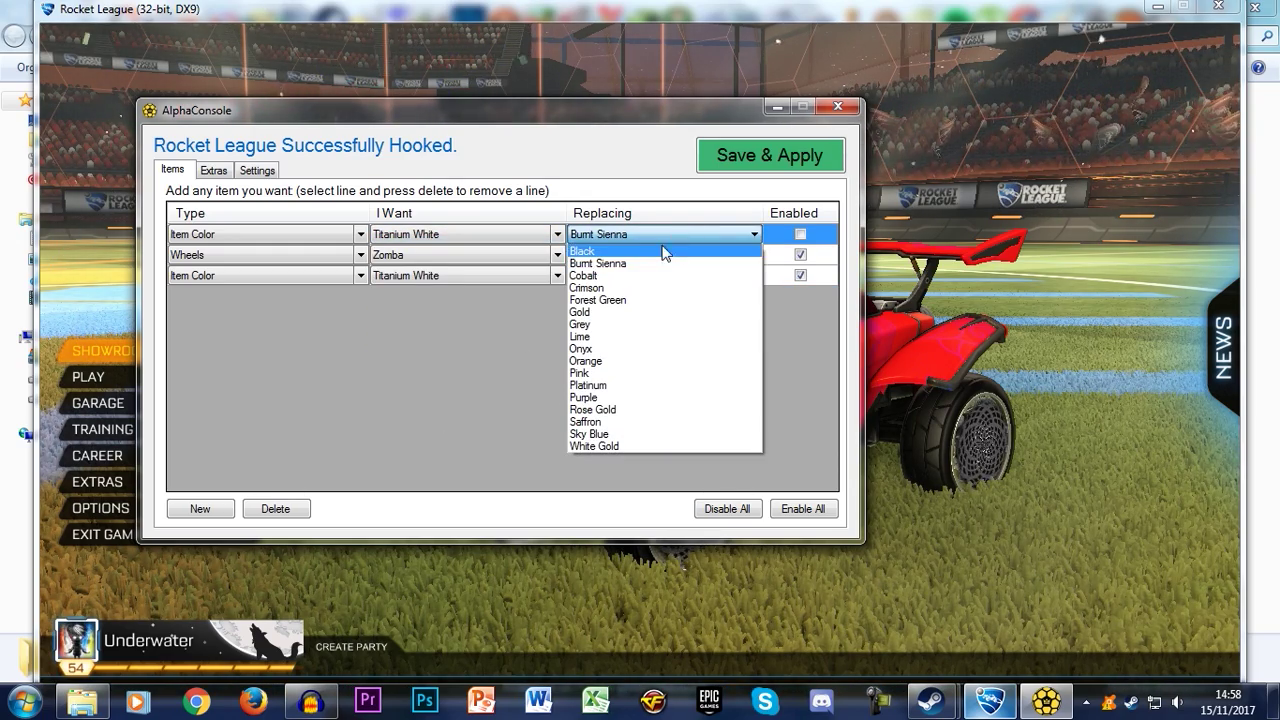
click(640, 251)
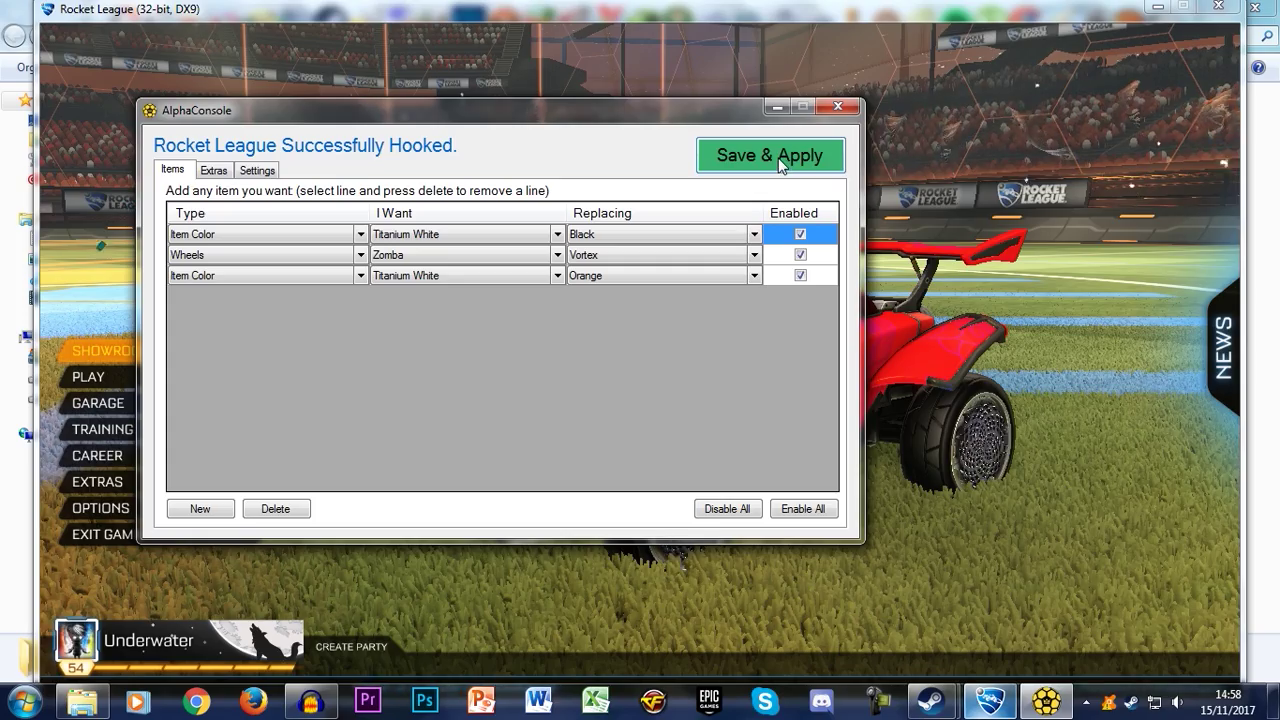
Switch to Rocket League, open the garage and toggle to the blue team car to load the new item colors.
click(1021, 510)
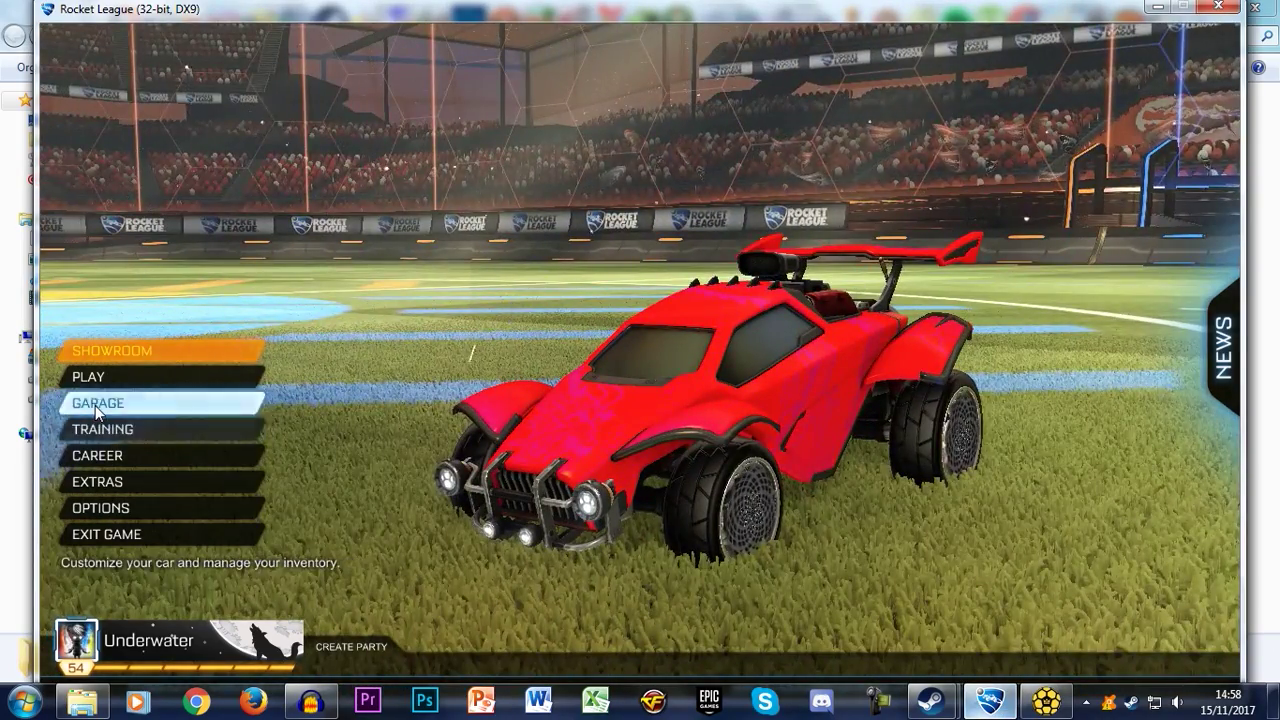
click(95, 405)
click(216, 592)
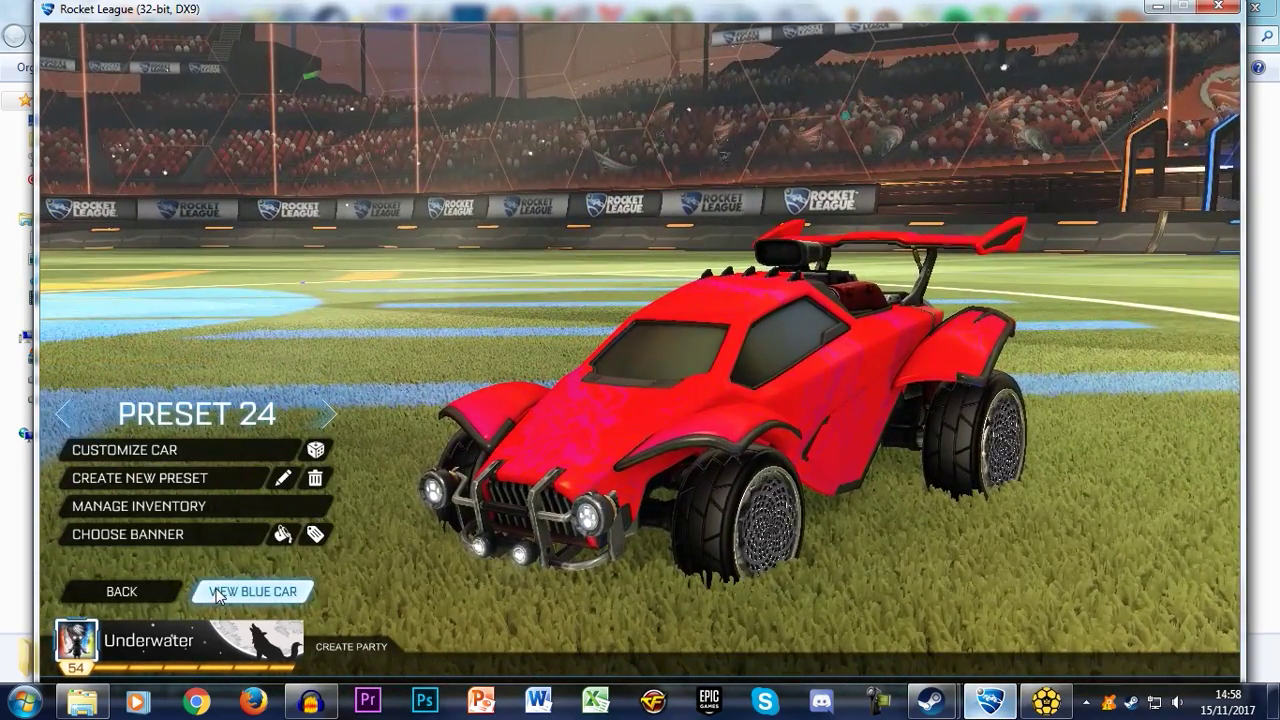
click(216, 592)
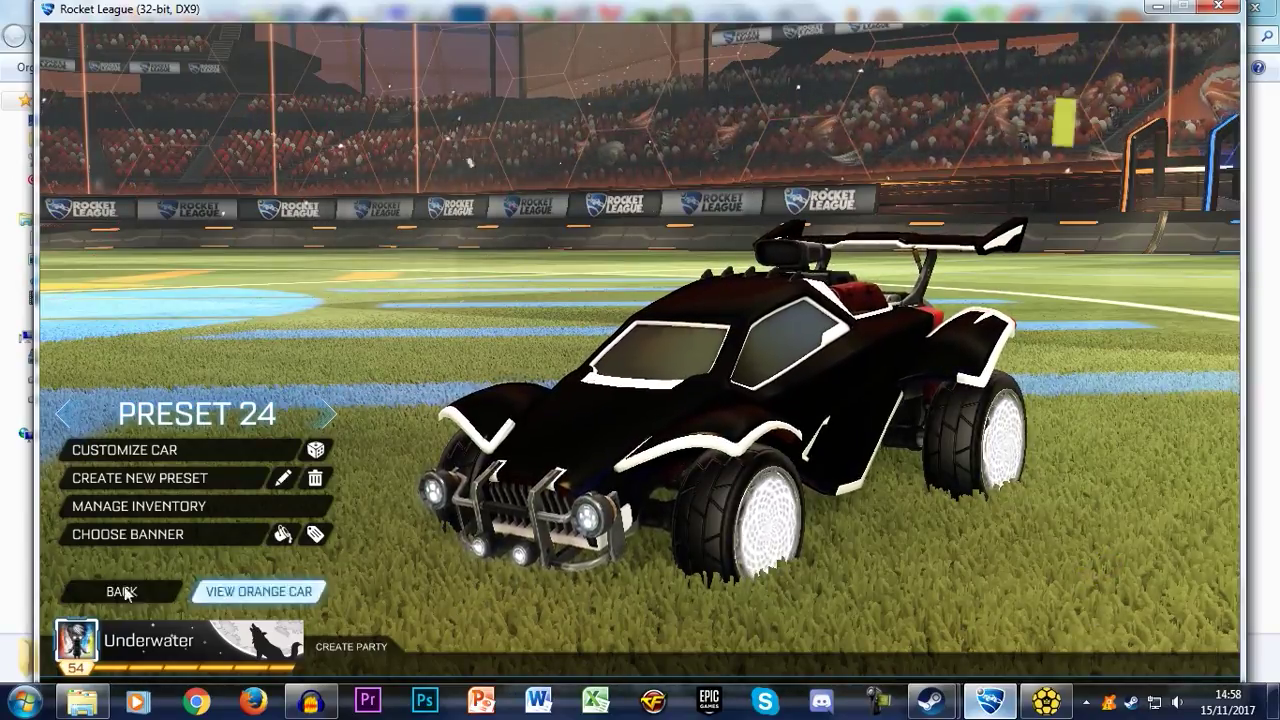
Return to the main menu and inspect the car's body, trim and wheels from several angles.
click(125, 591)
mouse_move(877, 427)
mouse_down()
mouse_move(491, 263)
mouse_move(486, 346)
mouse_move(932, 395)
mouse_move(869, 426)
mouse_move(640, 440)
mouse_move(535, 415)
mouse_move(862, 435)
mouse_up()
drag(662, 407, 838, 515)
drag(810, 447, 528, 365)
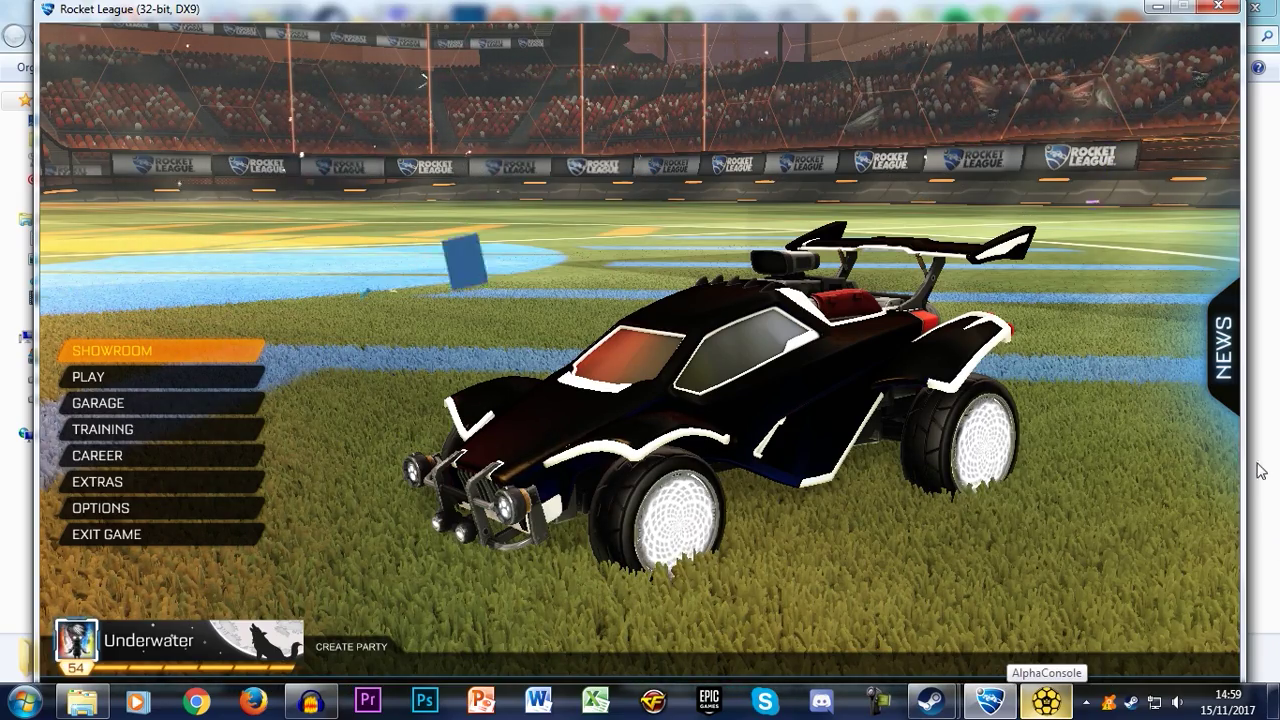
drag(728, 433, 861, 375)
drag(1063, 94, 600, 284)
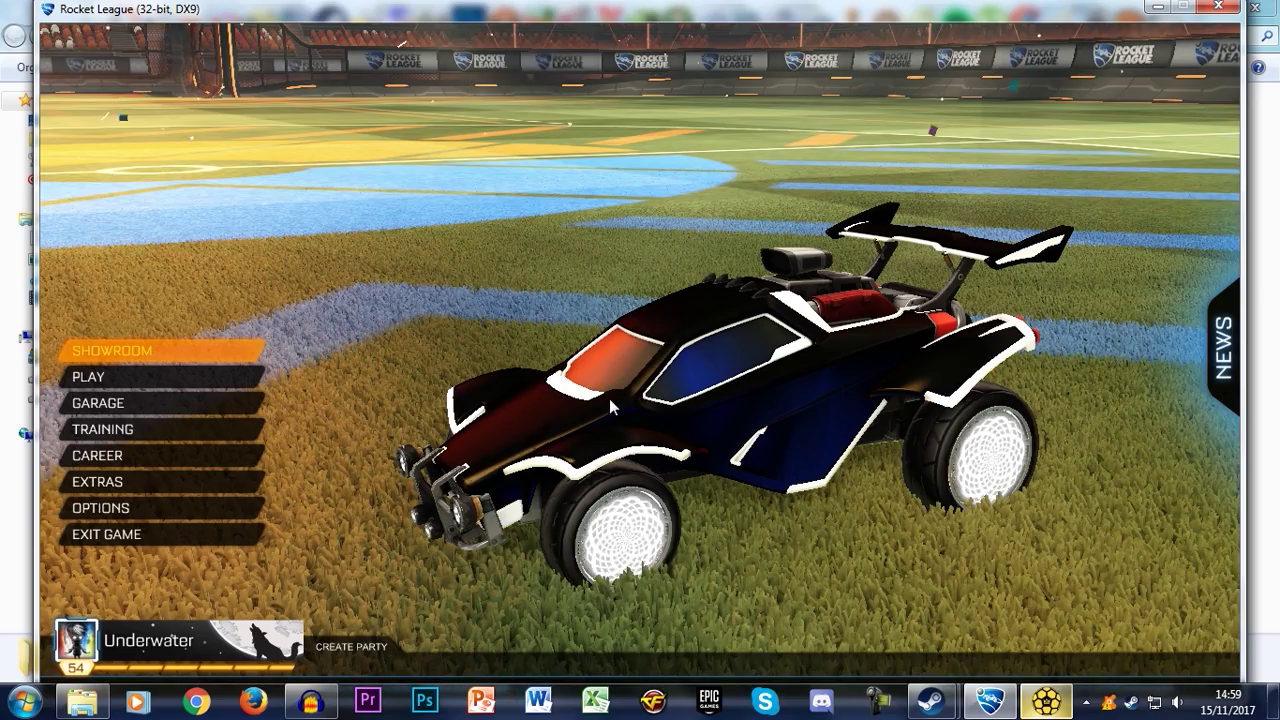
mouse_move(566, 428)
mouse_down()
mouse_move(760, 442)
mouse_move(647, 417)
mouse_move(543, 427)
mouse_up()
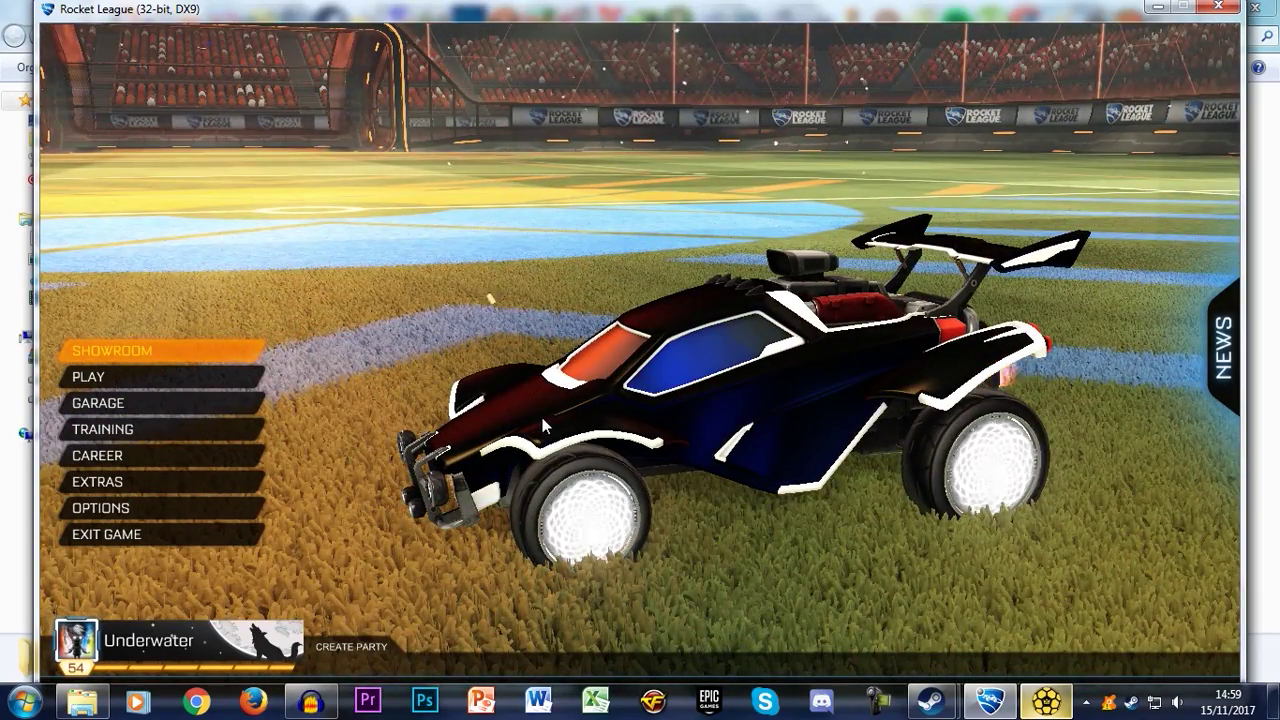
drag(543, 427, 656, 415)
drag(853, 460, 910, 555)
Switch to AlphaConsole and examine the custom color definition options for the Blue Team's primary paint color, leaving it unchanged.
click(1044, 701)
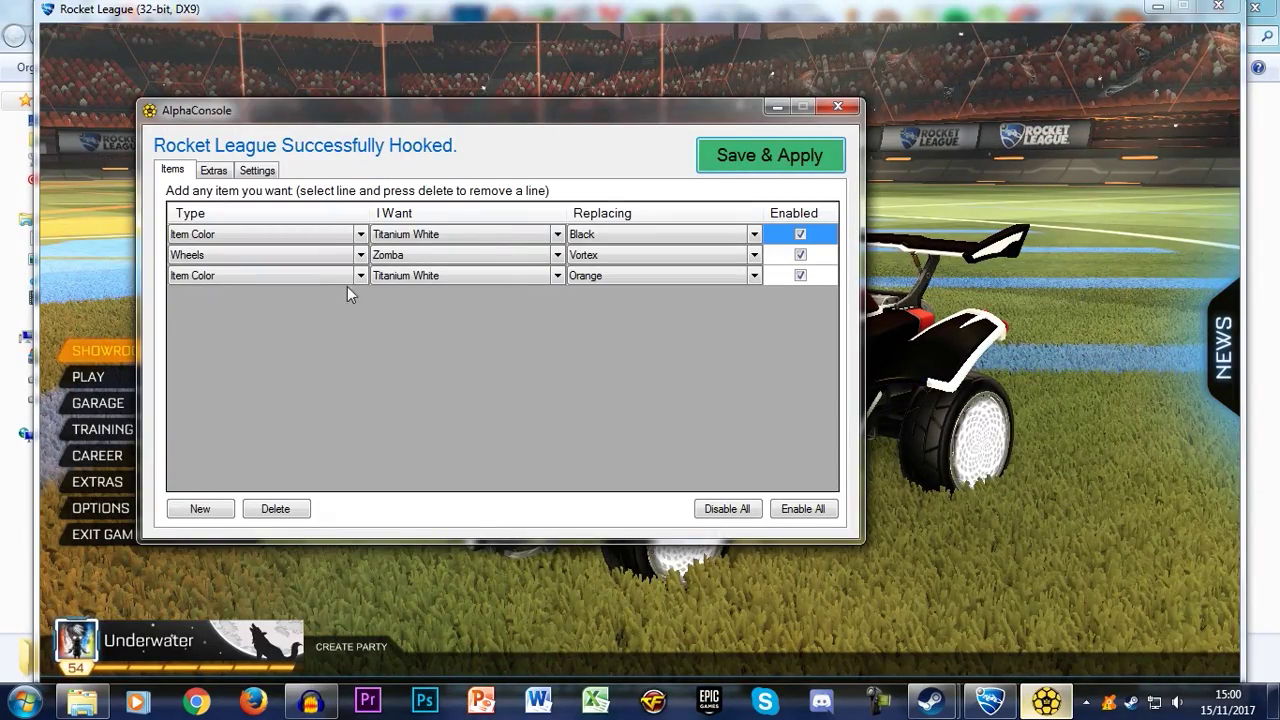
click(212, 172)
click(275, 258)
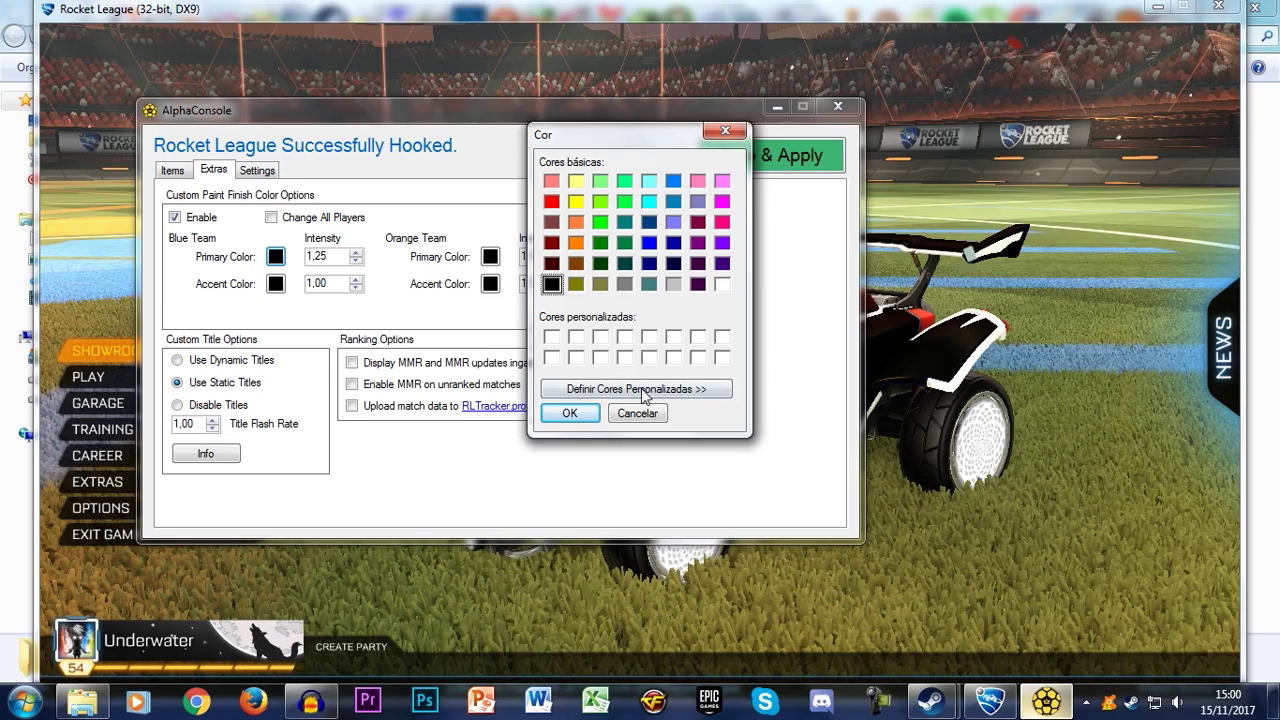
click(620, 389)
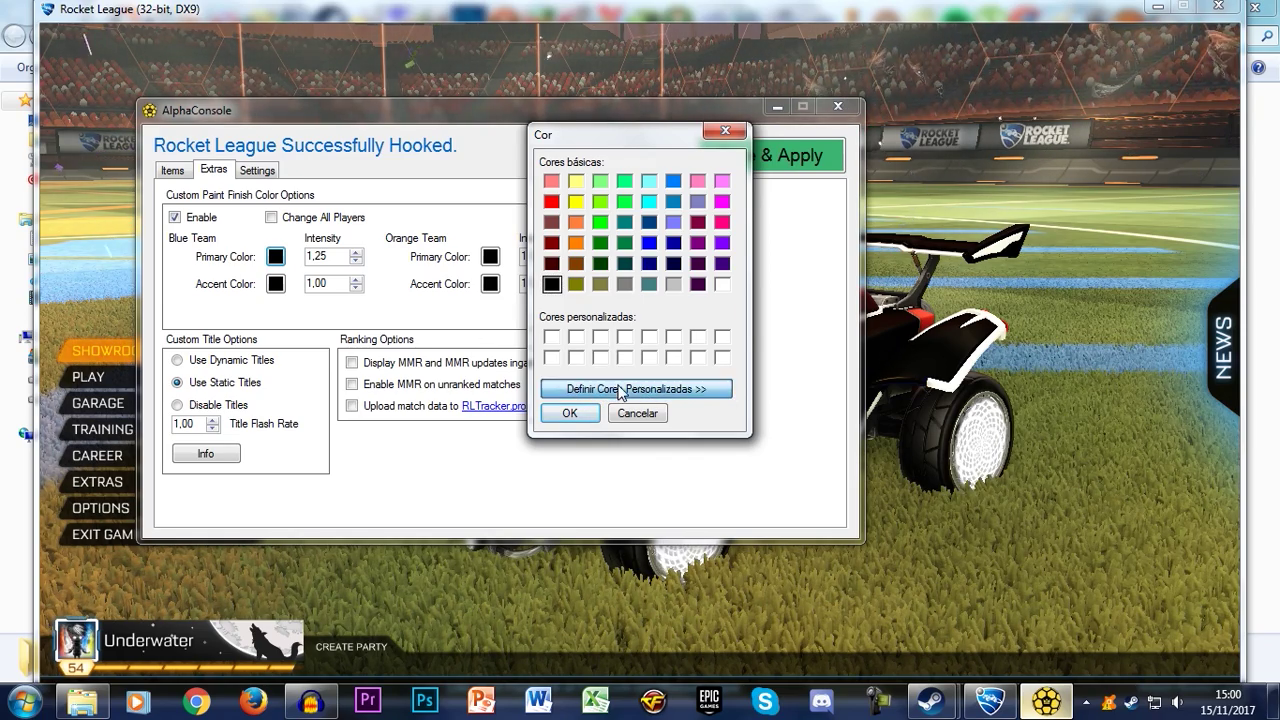
drag(853, 220, 757, 338)
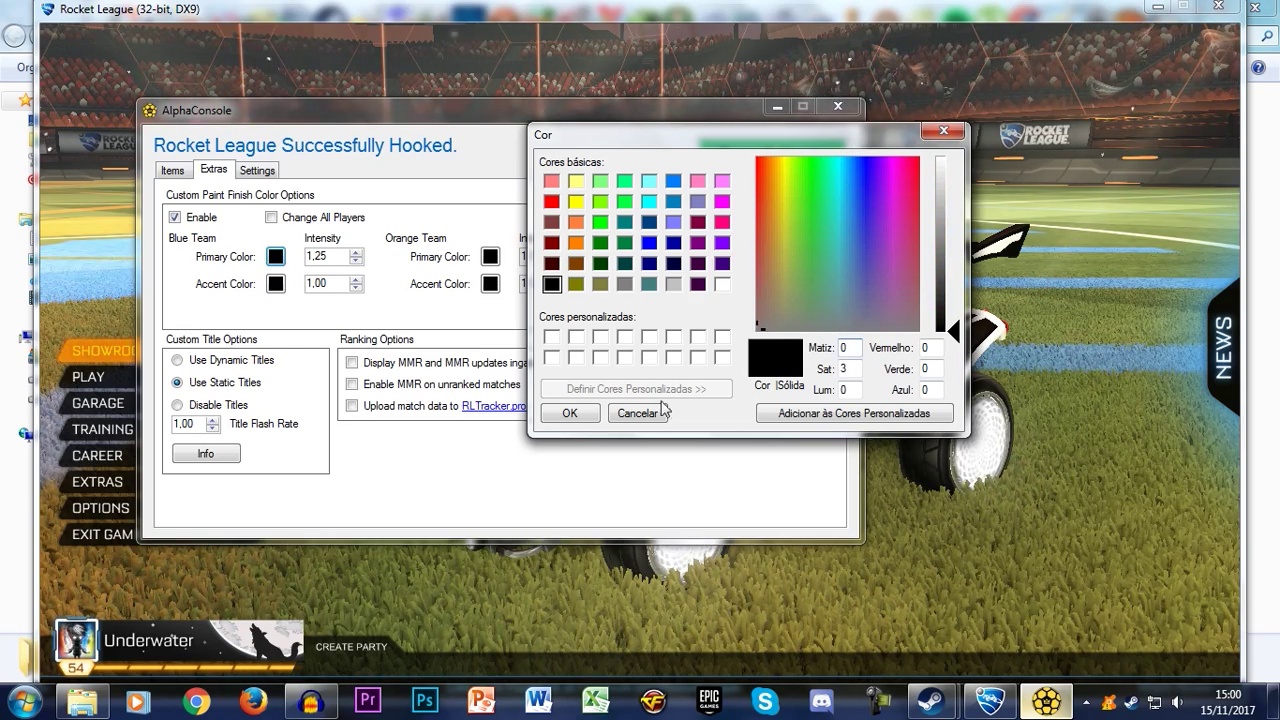
click(636, 411)
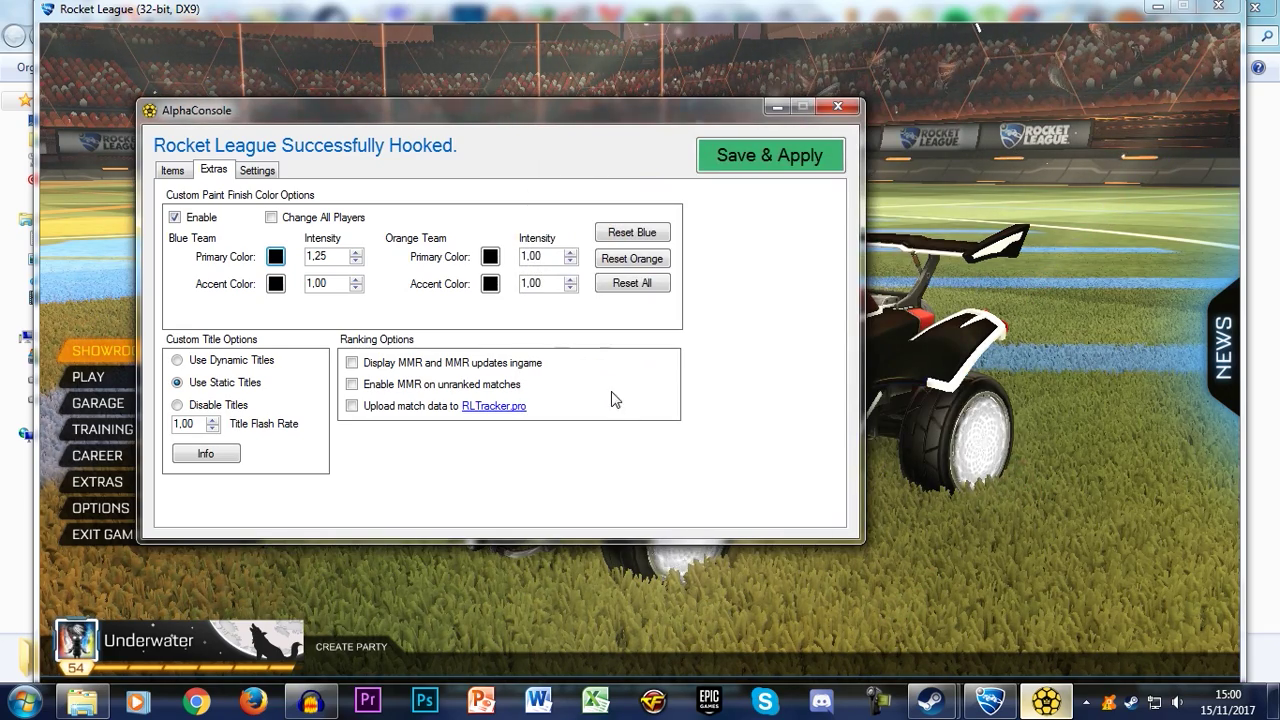
click(838, 106)
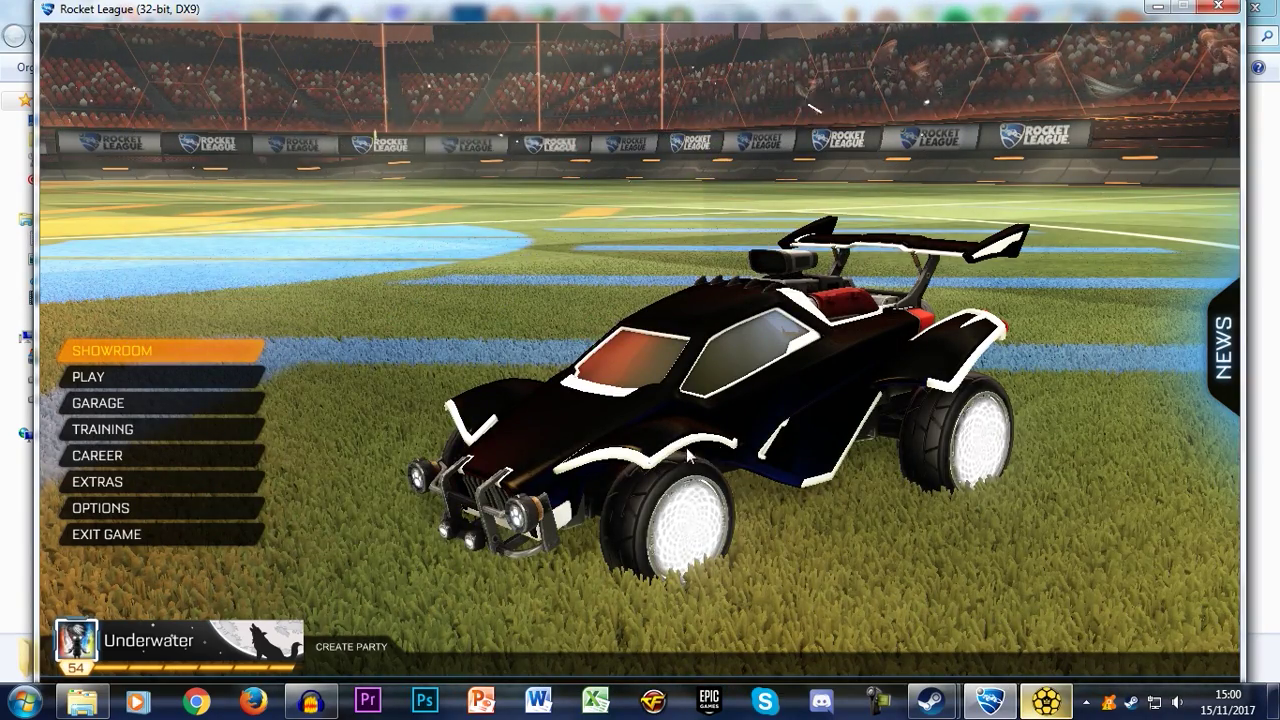
drag(665, 456, 679, 400)
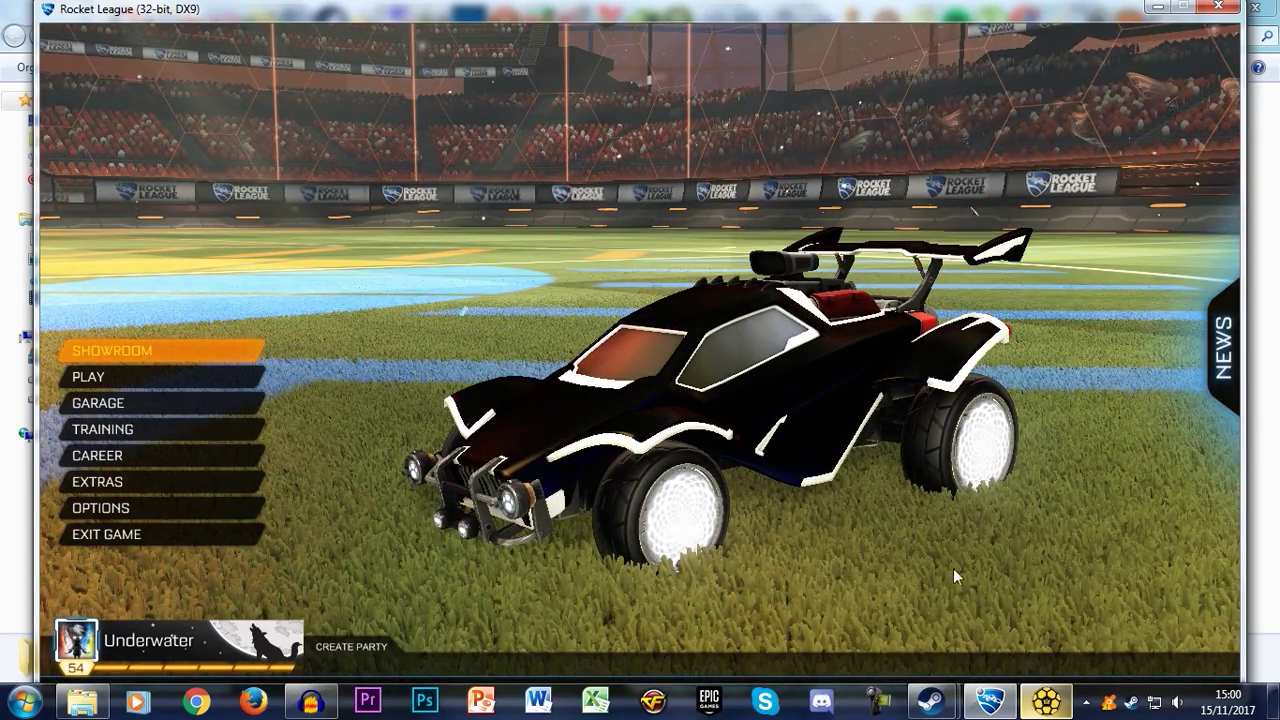
In AlphaConsole, disable the Item Color lines replacing Orange and Black and return to the game.
click(1047, 702)
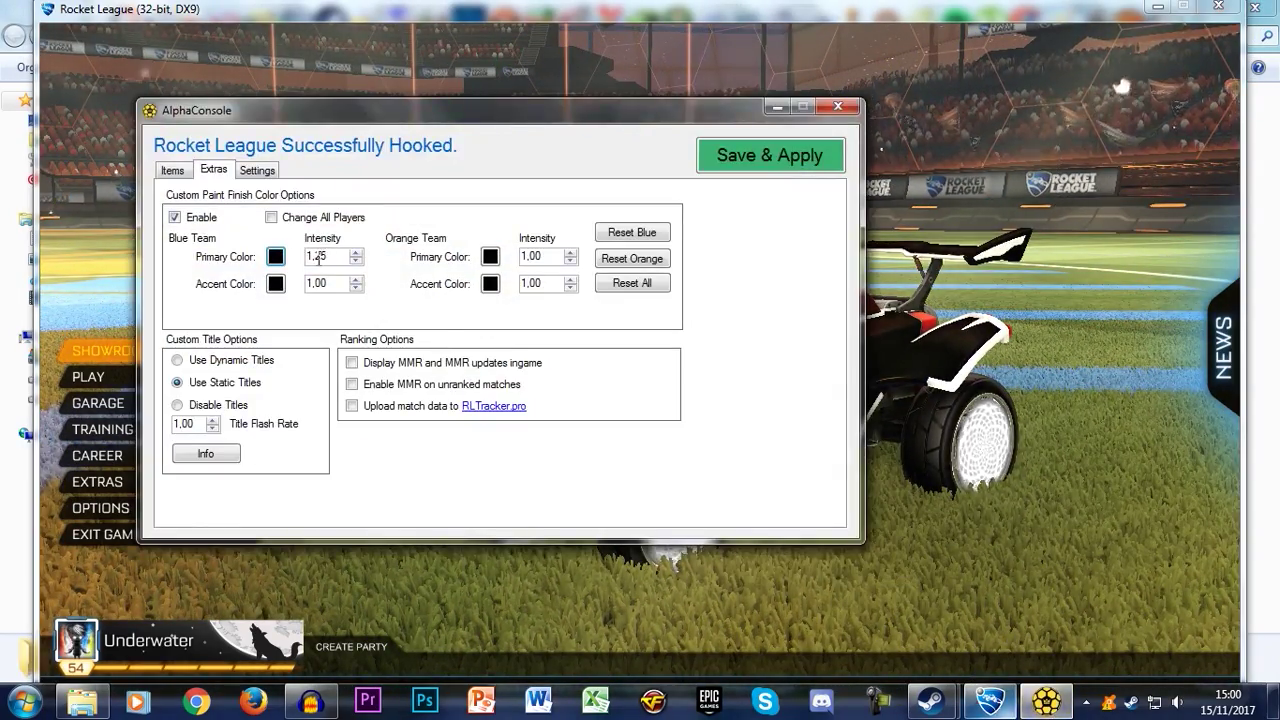
click(172, 170)
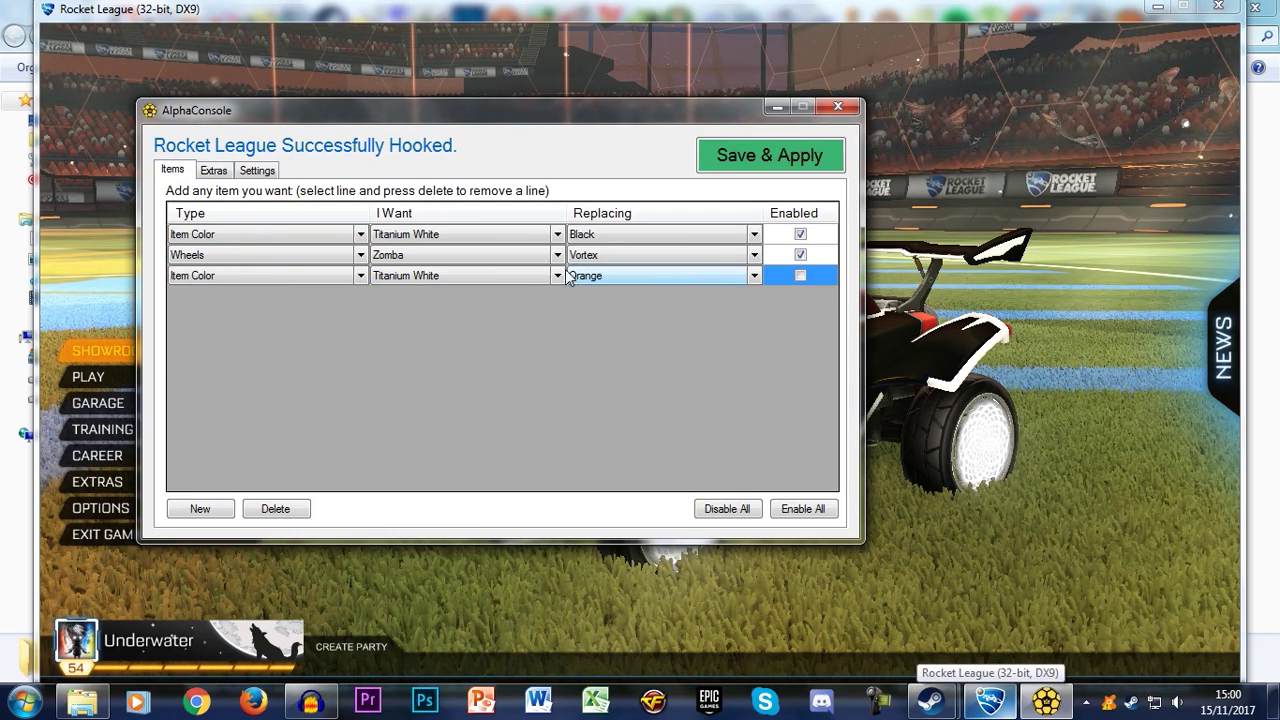
click(800, 235)
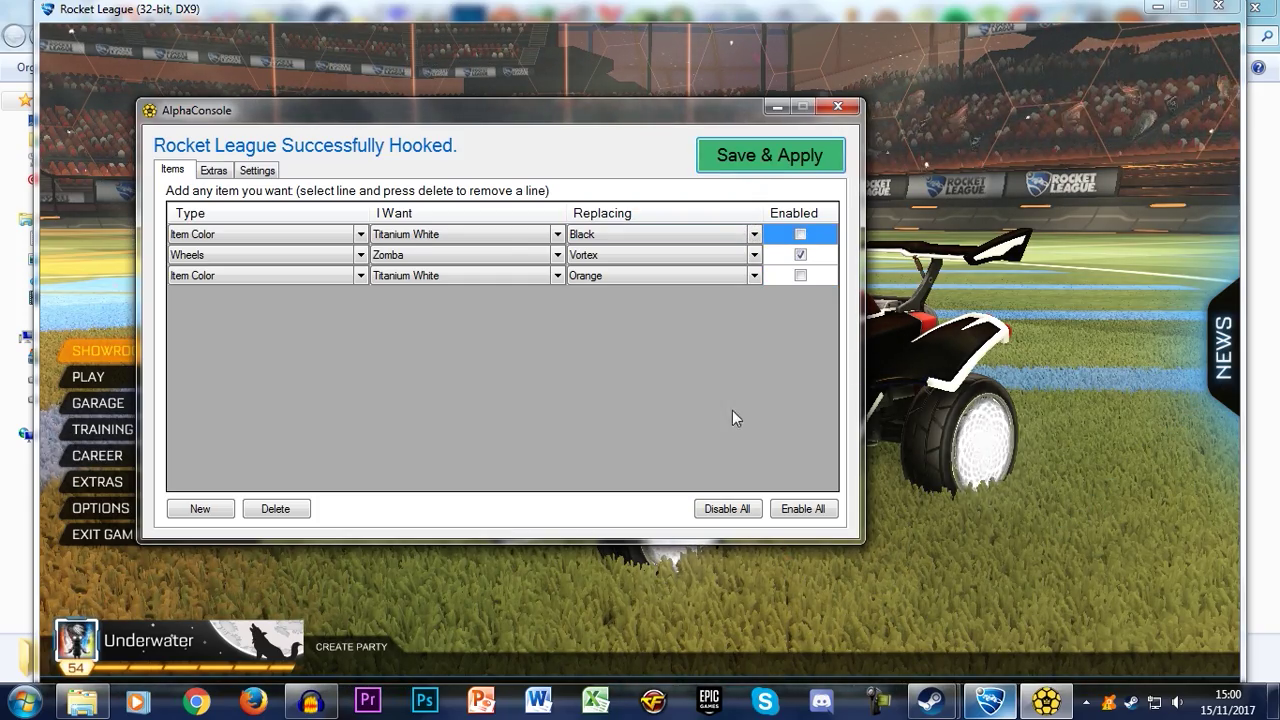
click(776, 107)
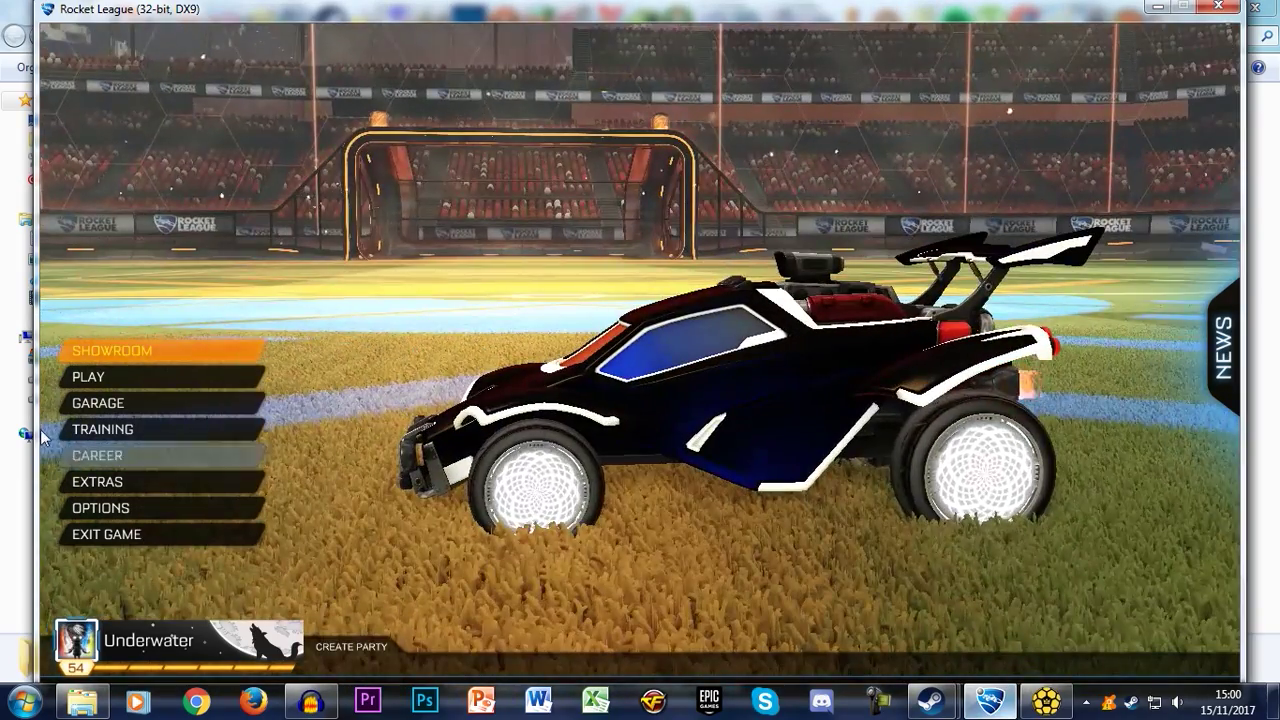
View the orange team car in the garage to reload its item colors and go back to the main menu.
click(105, 405)
click(245, 593)
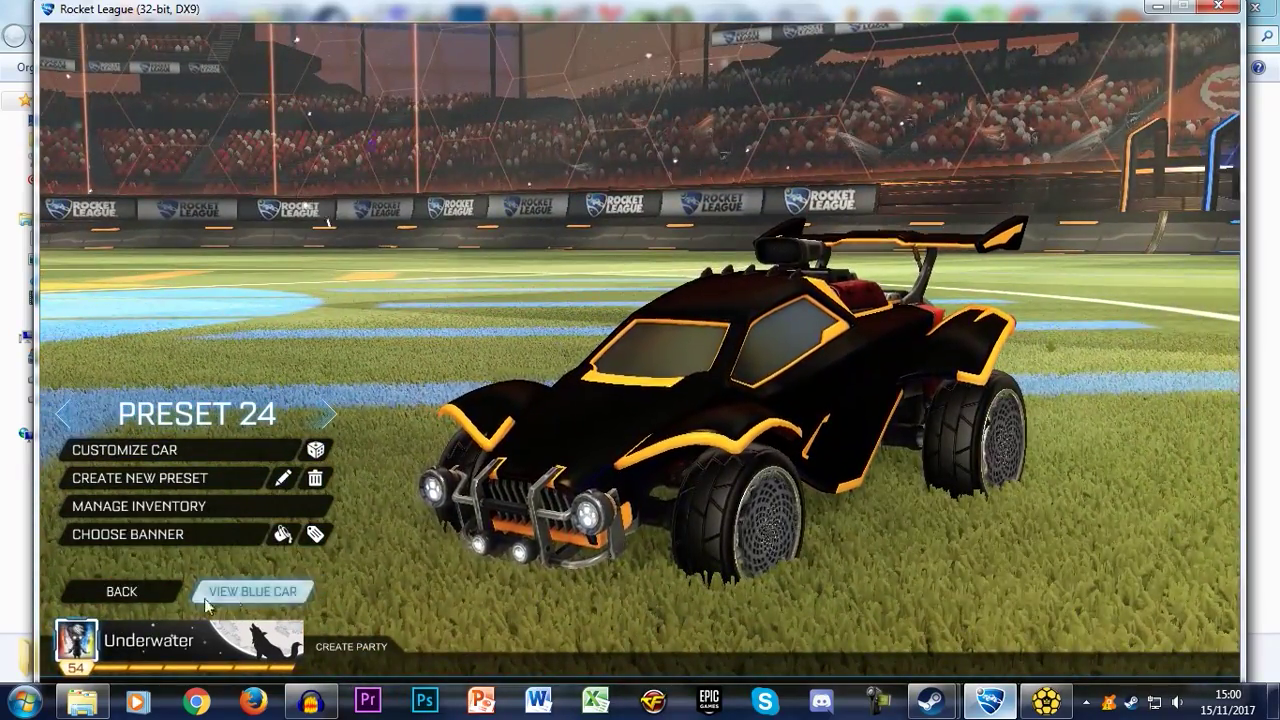
key(Escape)
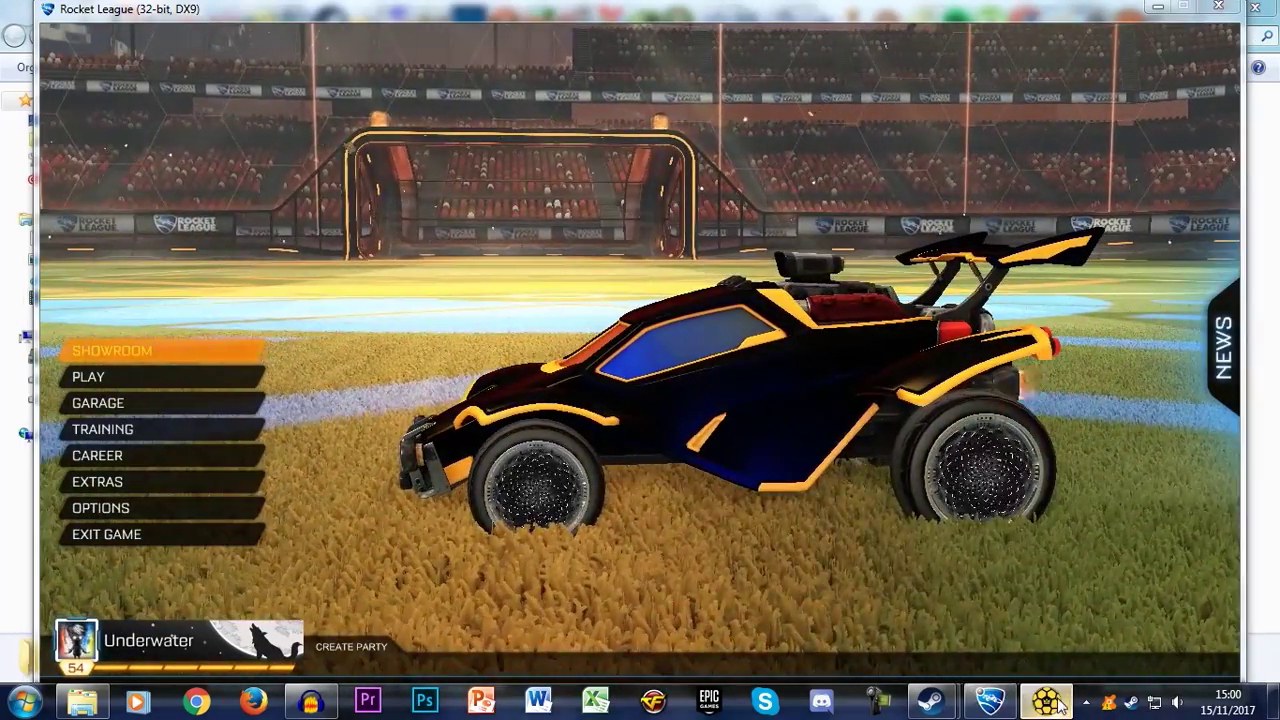
In AlphaConsole, set the first Item Color line to Black replacing Orange, enable it and apply the changes.
click(1046, 701)
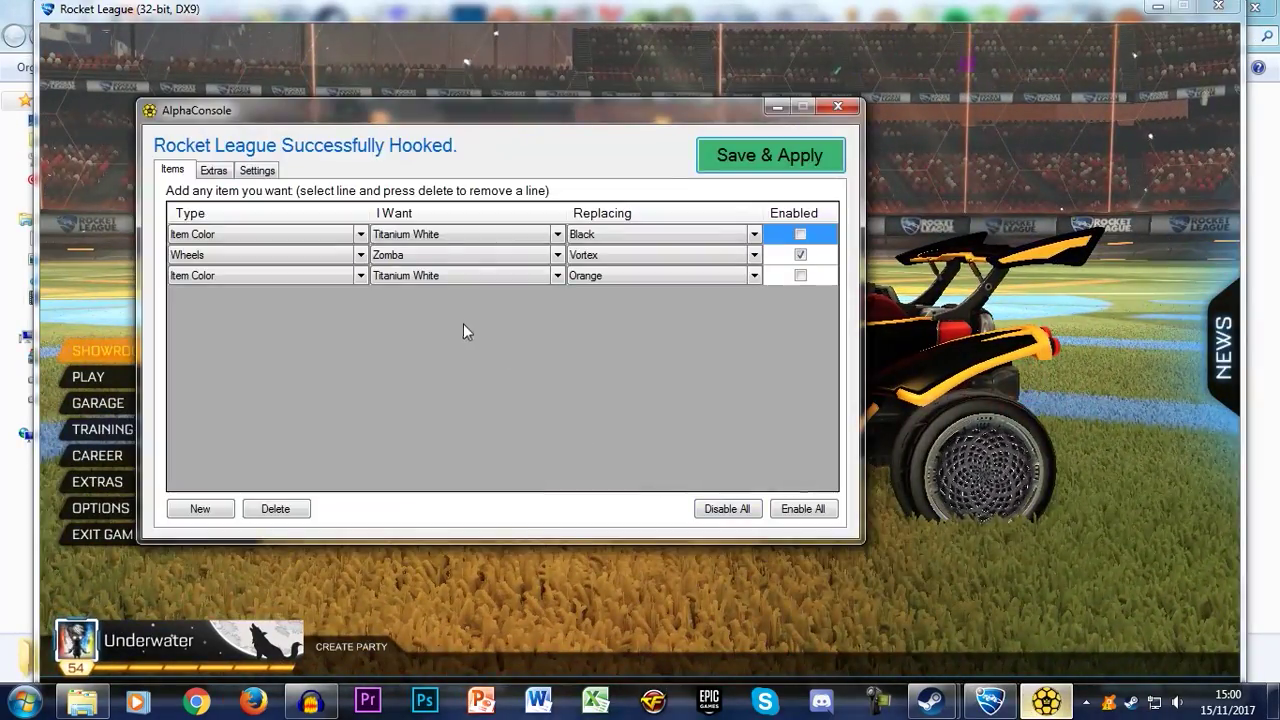
click(477, 236)
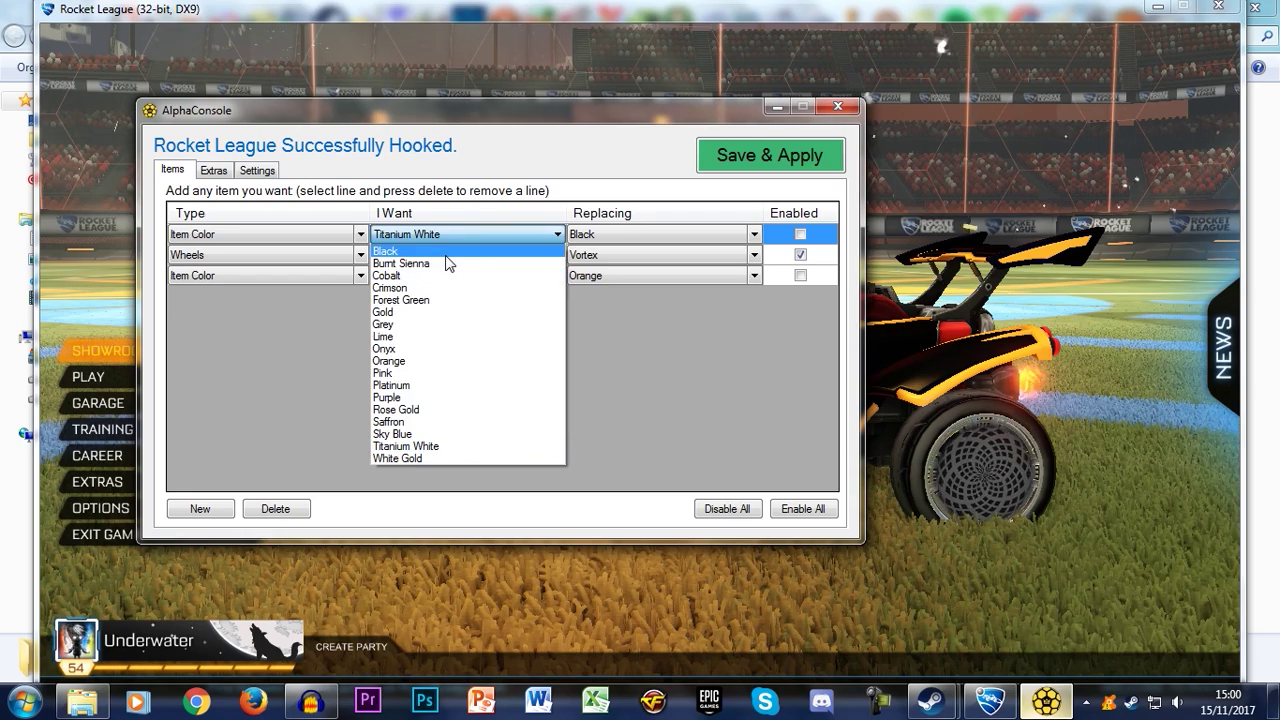
click(443, 250)
click(592, 236)
scroll(592, 236, down, 1)
click(592, 236)
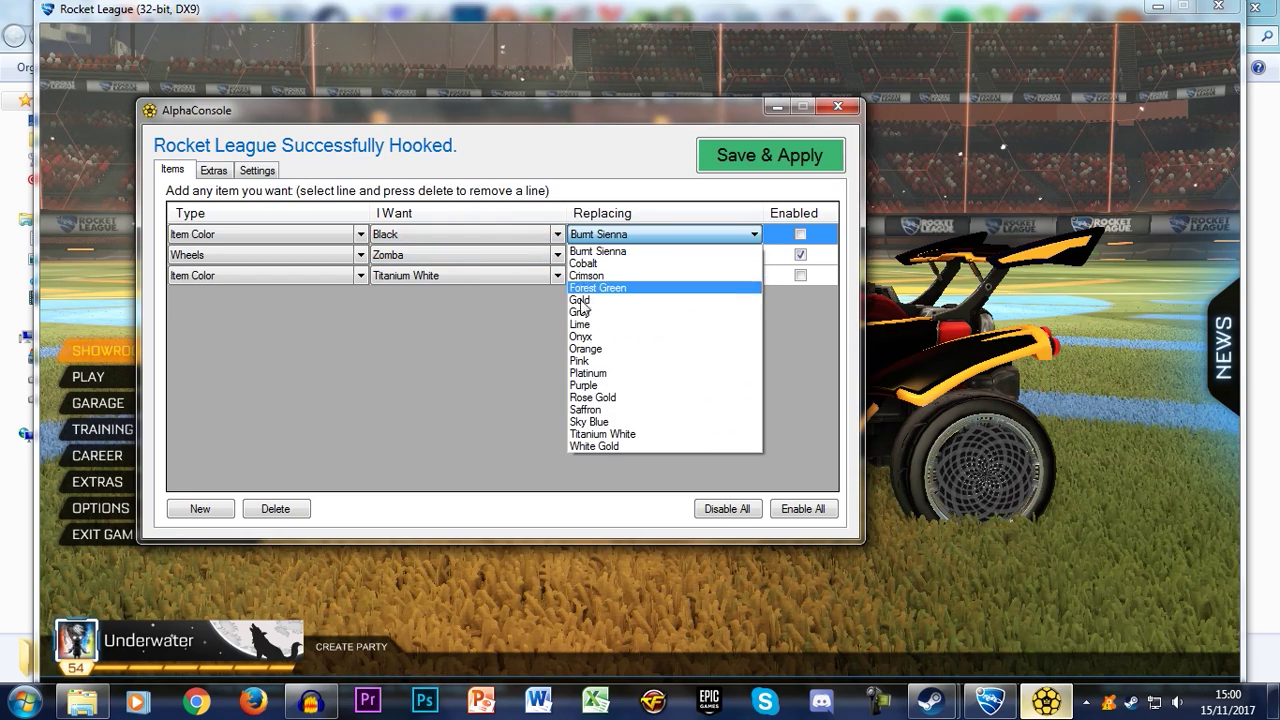
click(608, 345)
click(776, 160)
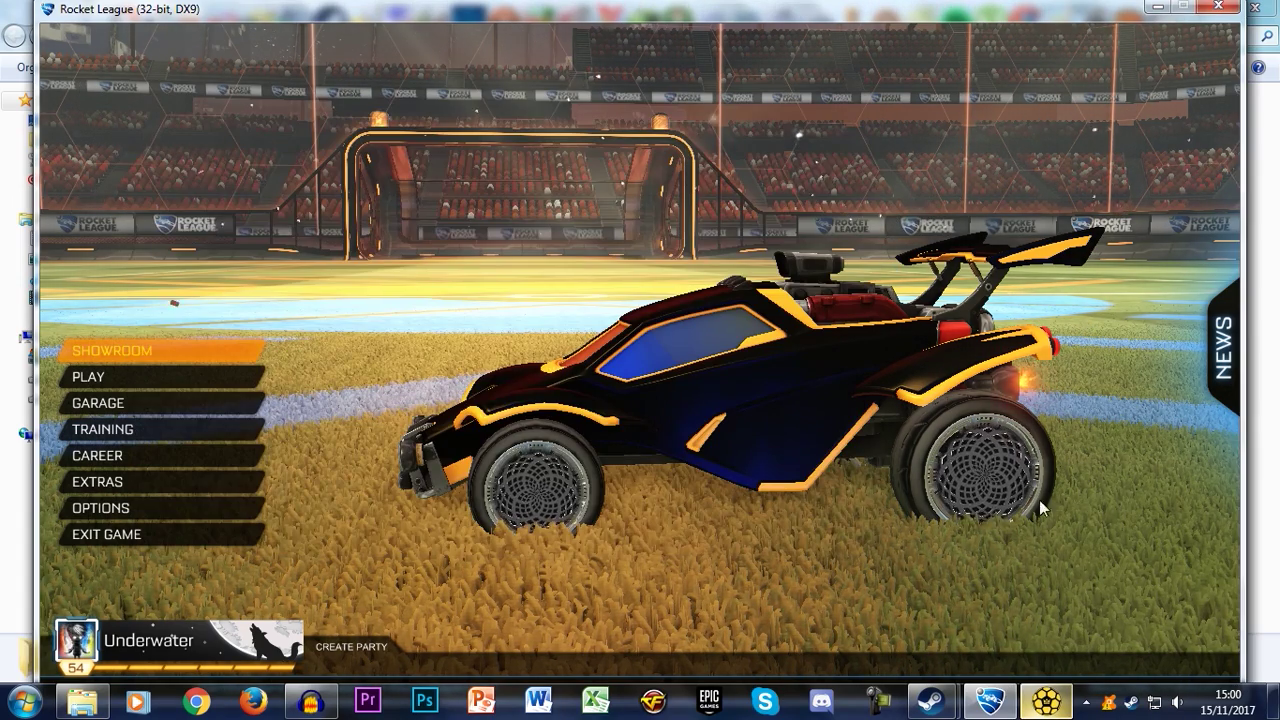
Check the blue team car in the garage with the applied item color and return to the main menu.
click(163, 401)
click(250, 592)
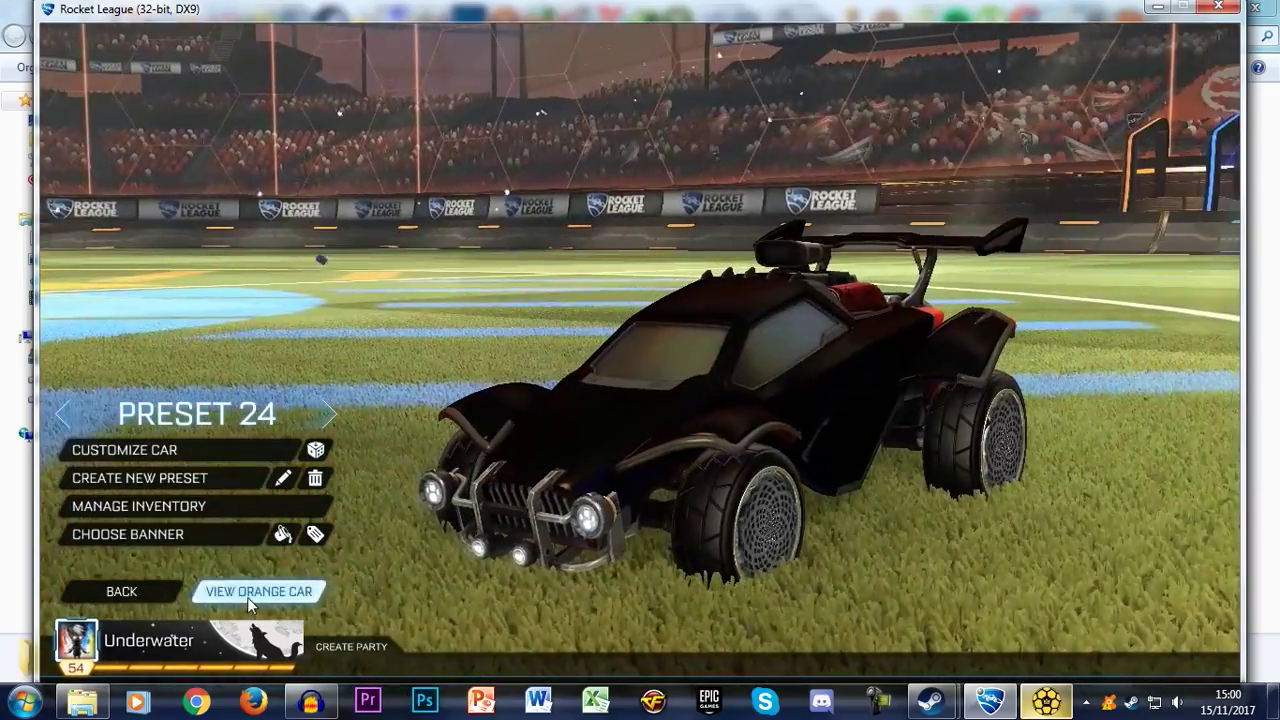
key(Escape)
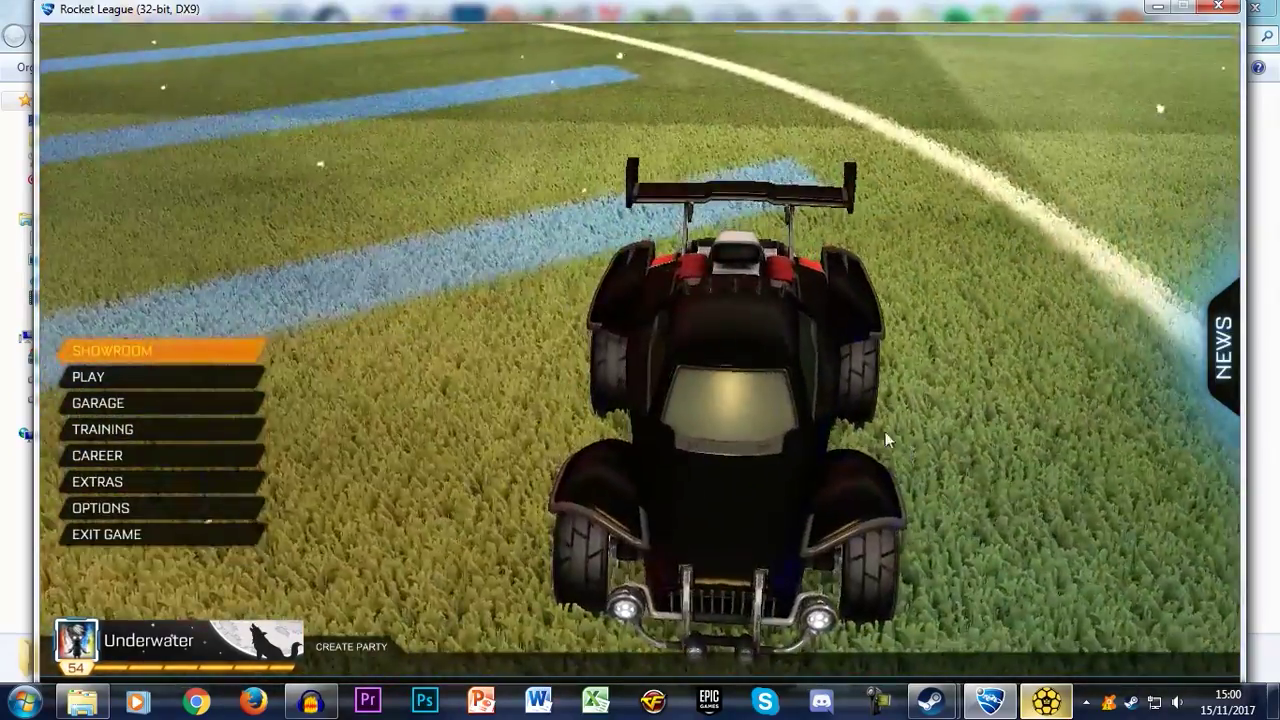